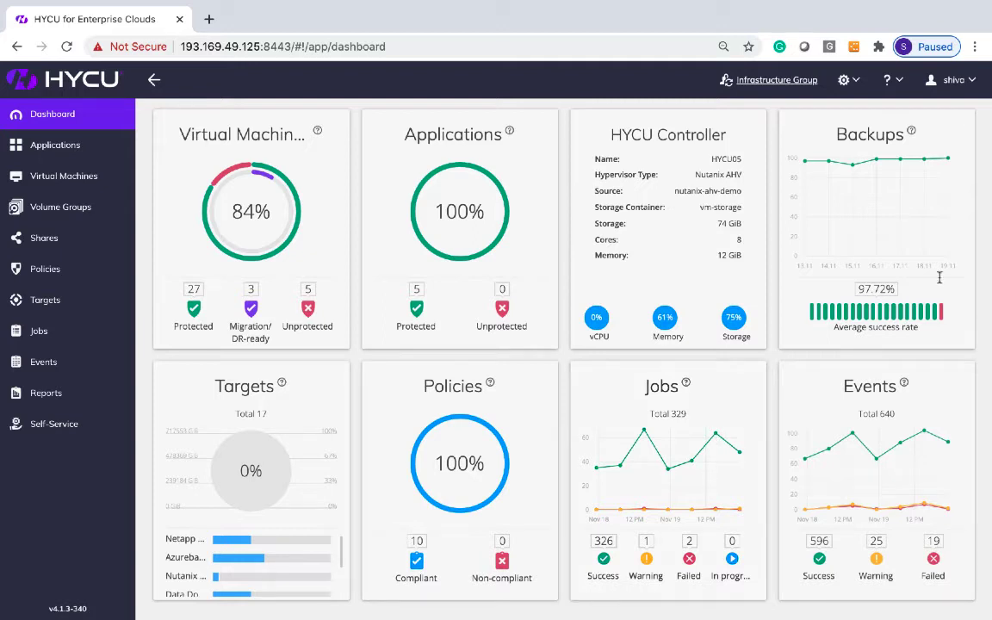
Review the registered hypervisor, physical machine and Nutanix Files sources, and close the source list.
left_click(844, 80)
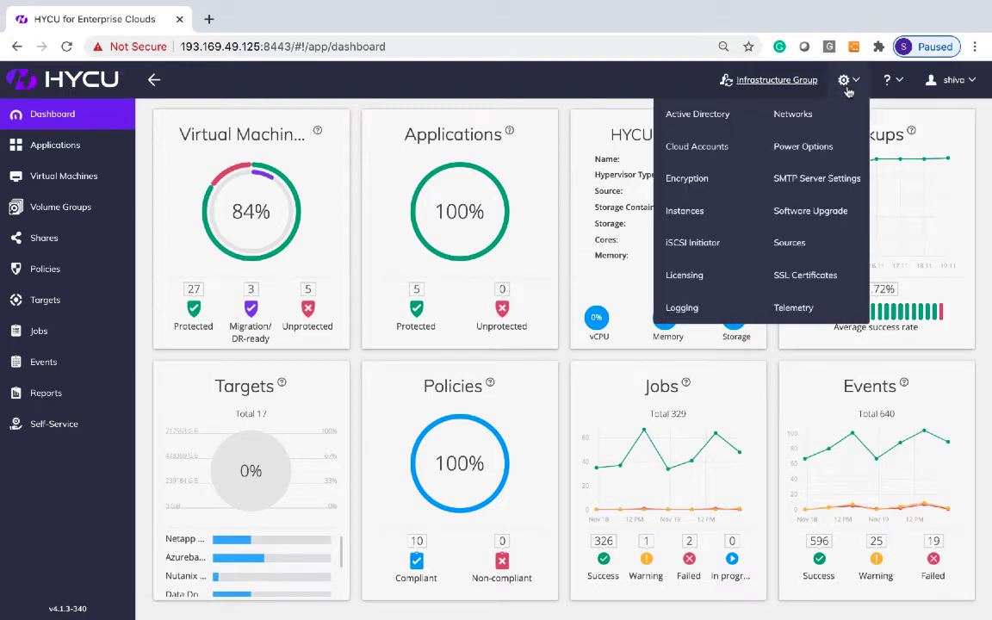
left_click(819, 249)
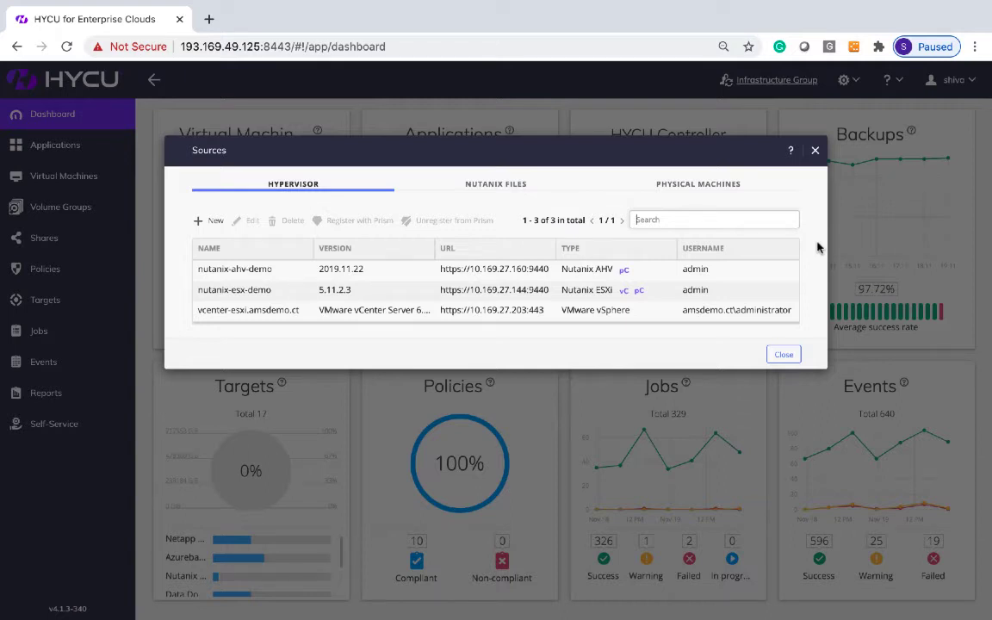
left_click(732, 185)
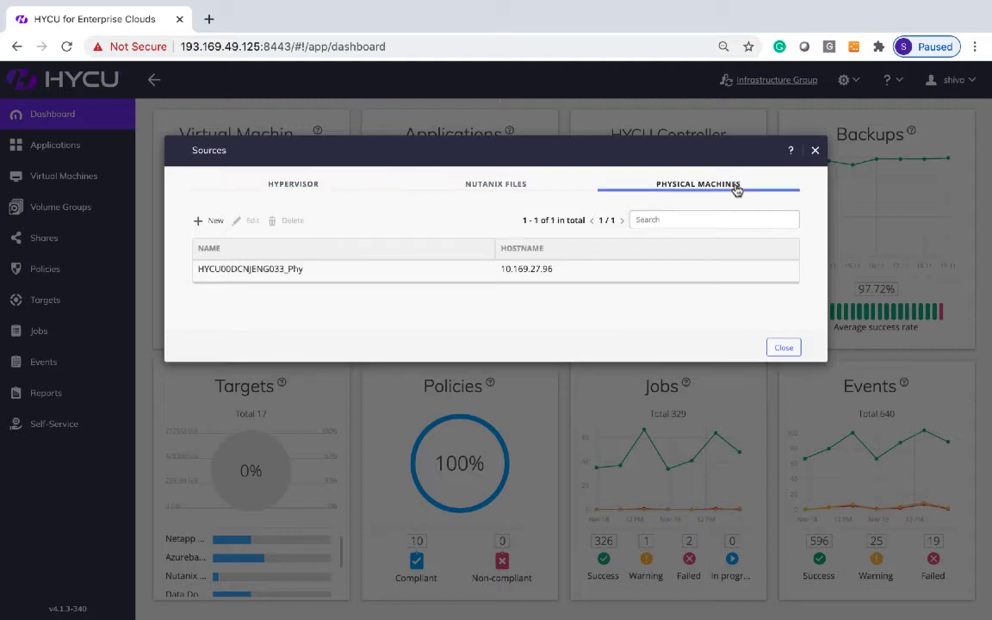
left_click(516, 186)
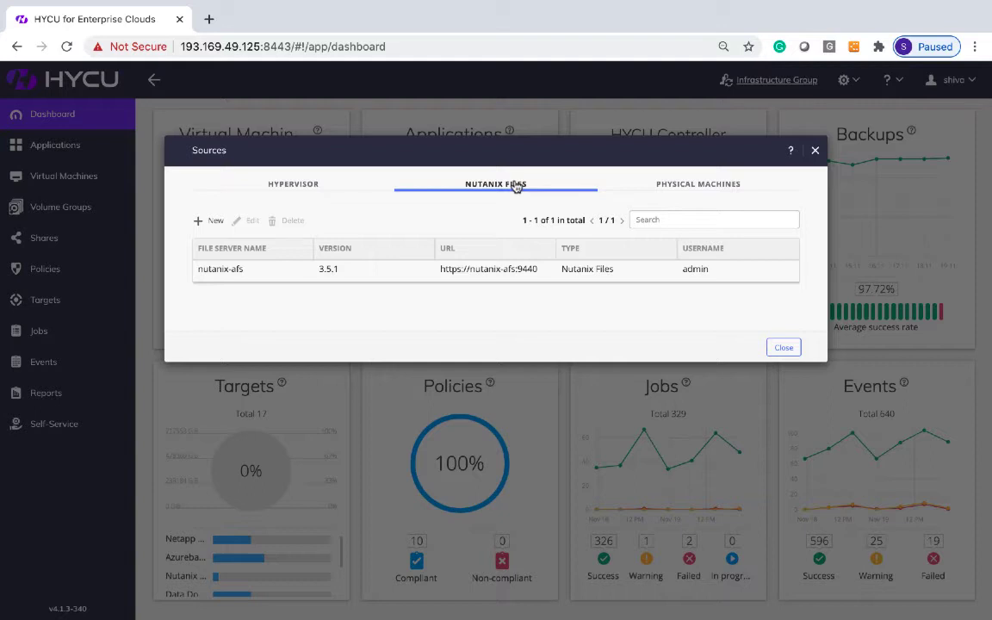
left_click(782, 349)
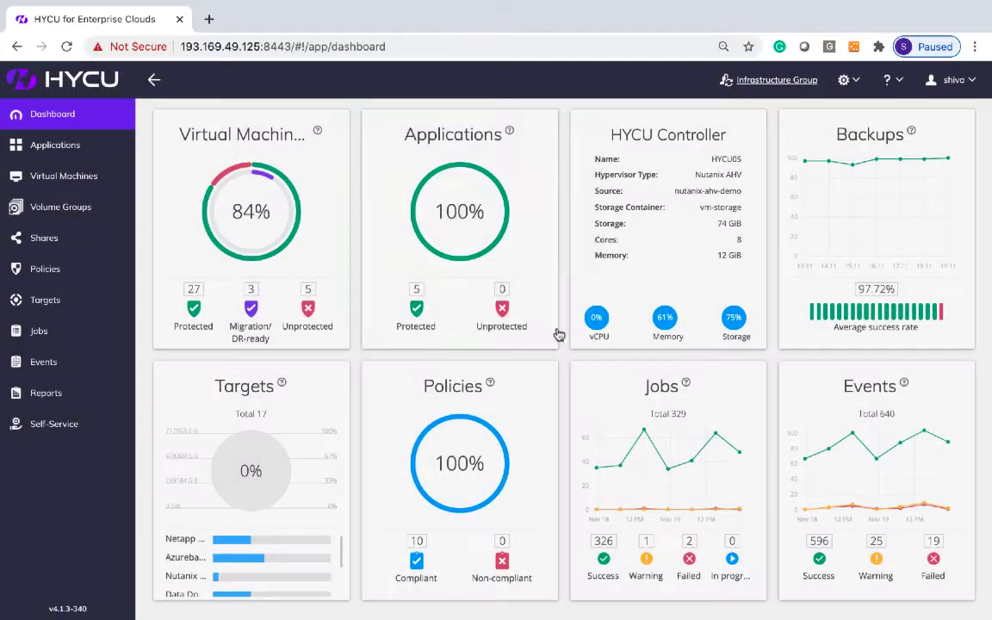
Review the credential groups available for the virtual machines and close the list.
left_click(63, 175)
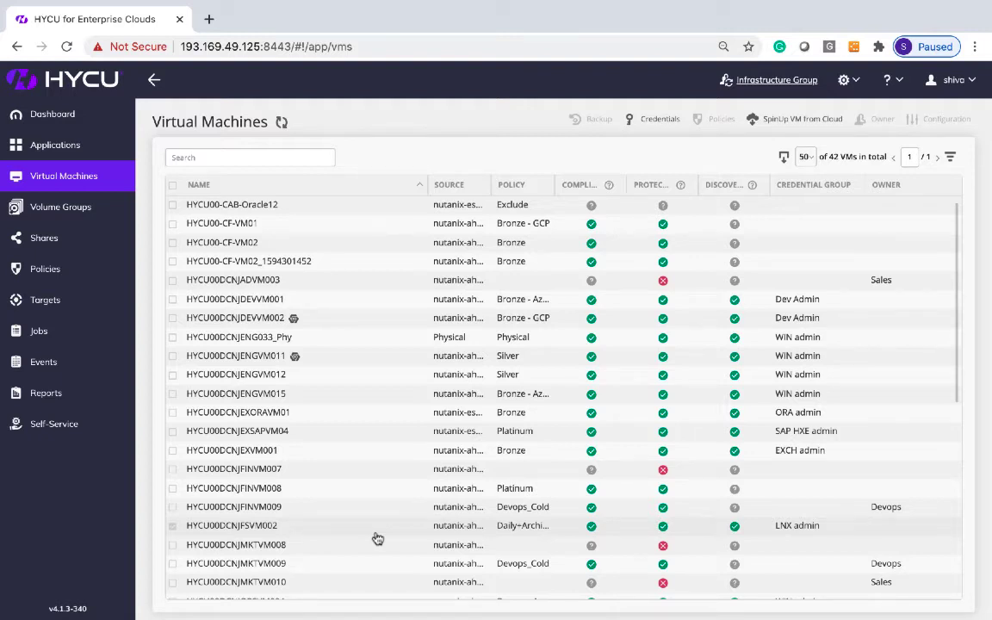
left_click(663, 119)
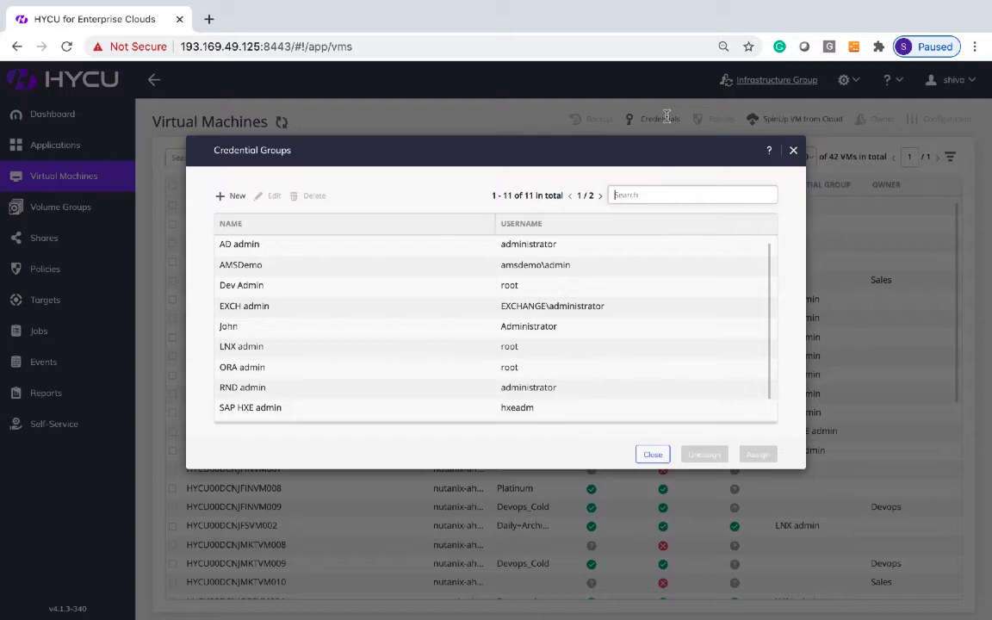
left_click(649, 455)
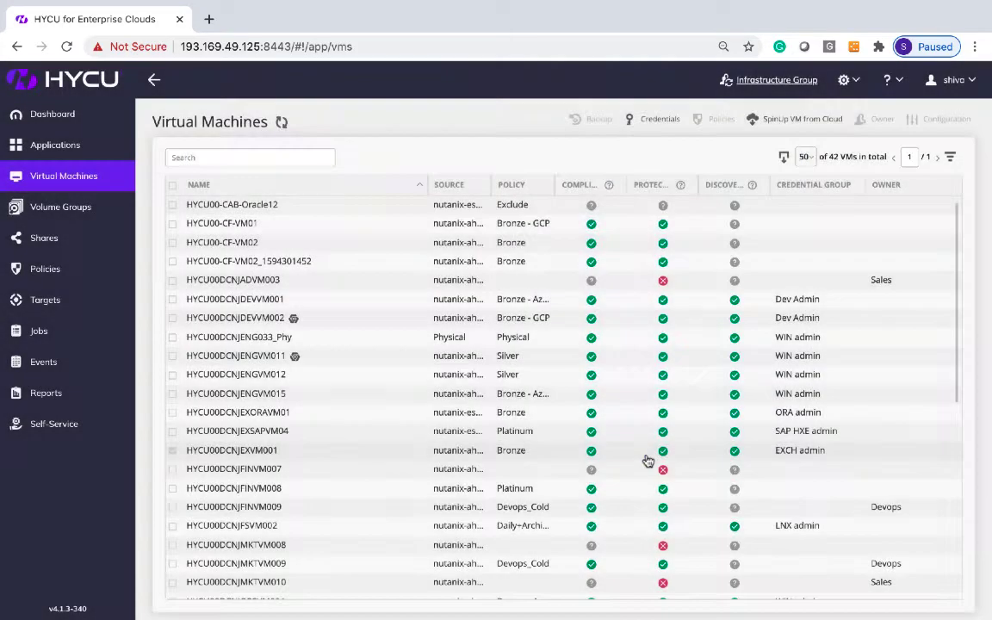
Select the HYCU00DCNJOPSVM004\MSSQLSERVER application and its 11/19/2020 8:18:56 PM restore point.
left_click(91, 150)
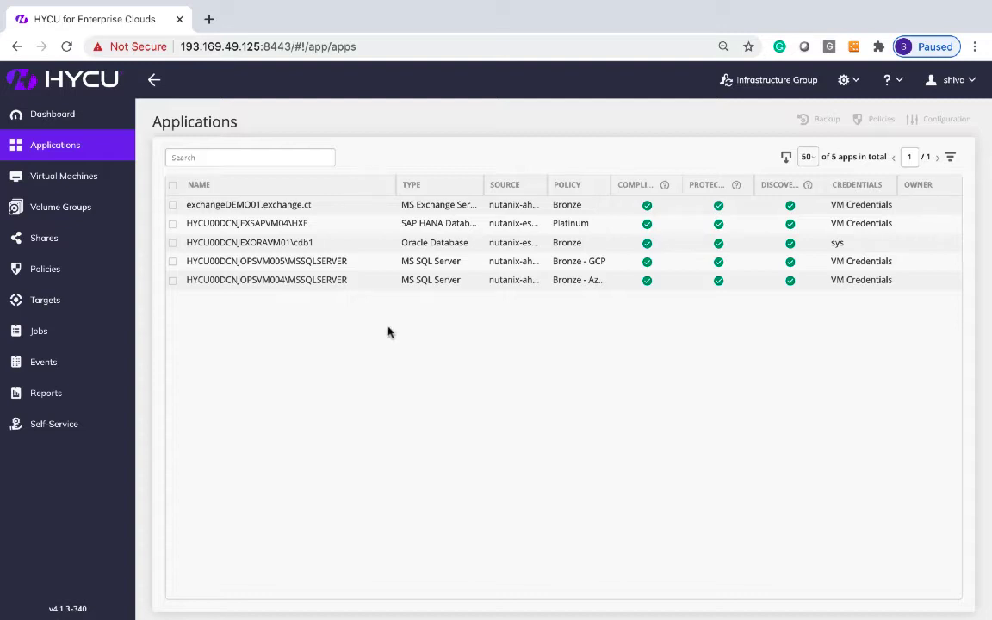
left_click(415, 282)
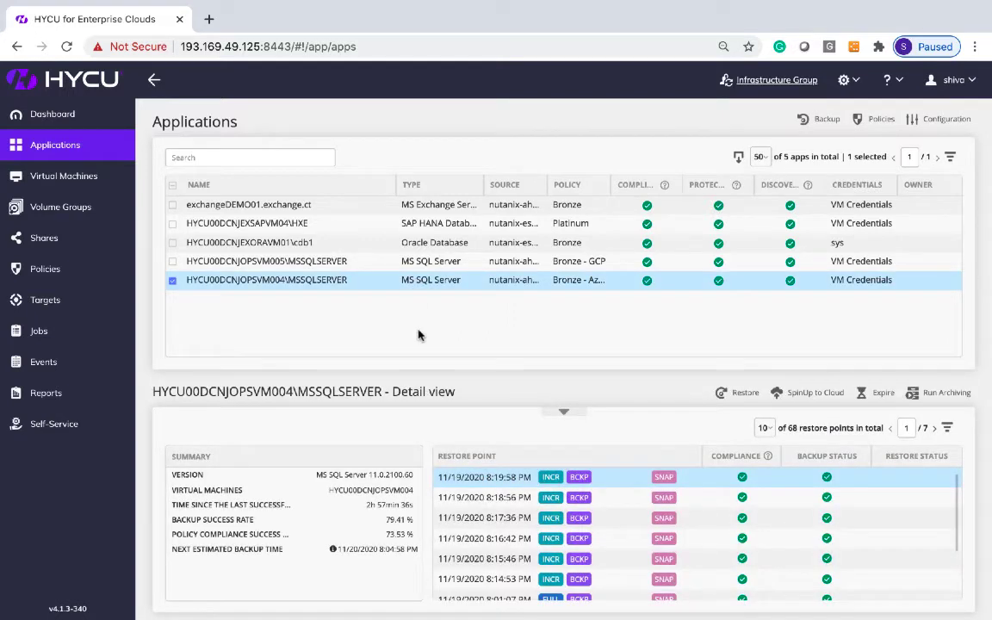
left_click(613, 499)
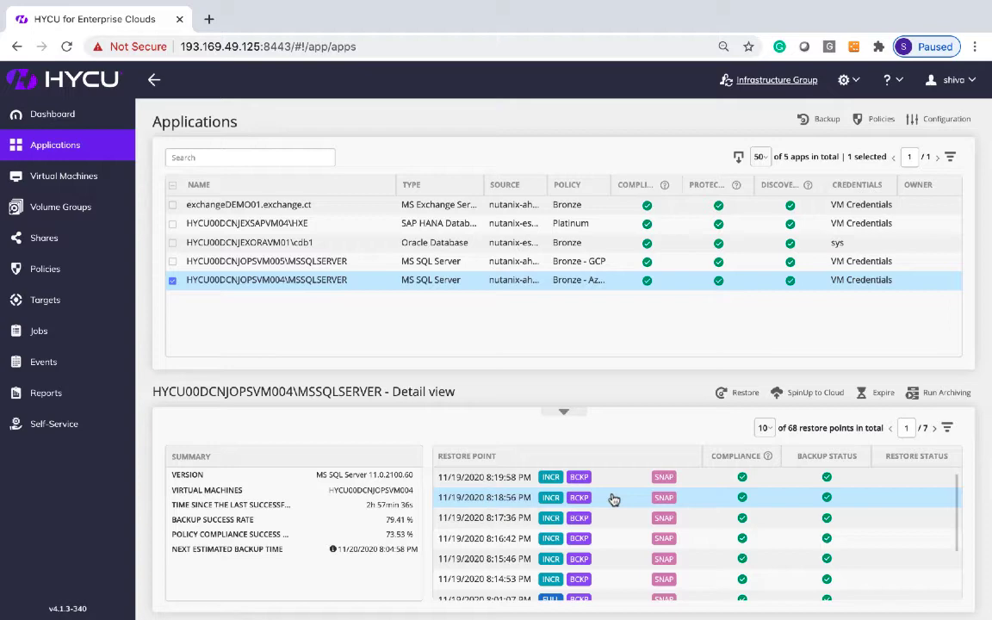
Set up a database restore of IT_DB from the selected restore point, with the point in time 11/20/2020 3:26:14 AM.
left_click(739, 393)
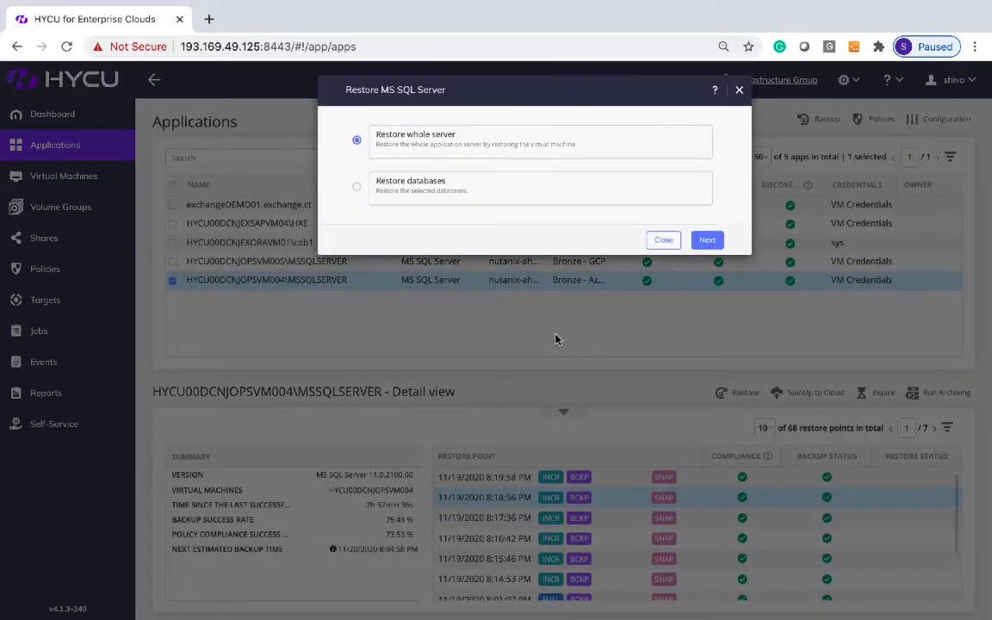
left_click(507, 189)
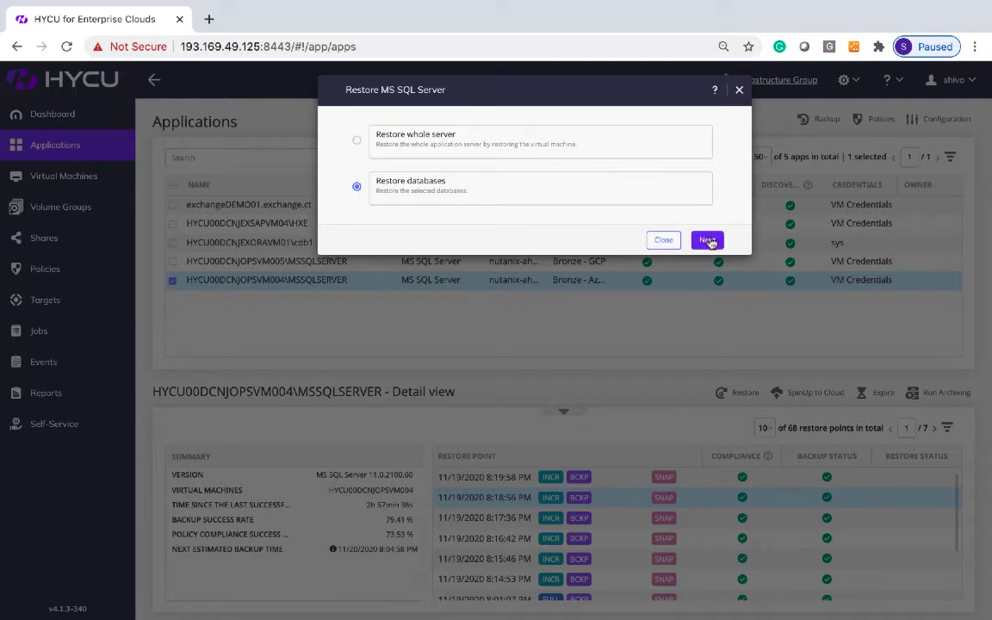
left_click(707, 240)
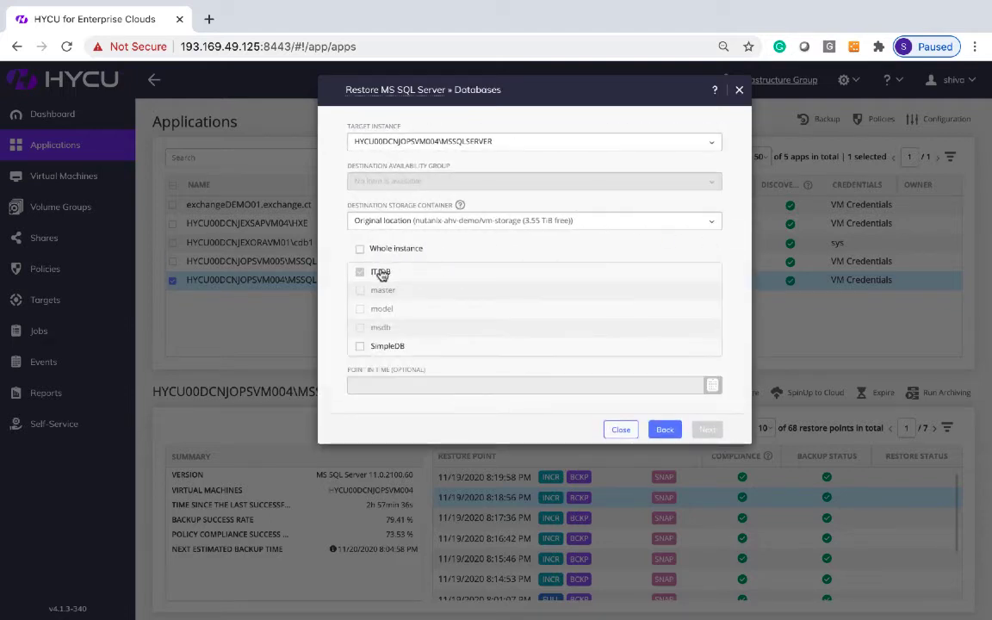
left_click(381, 273)
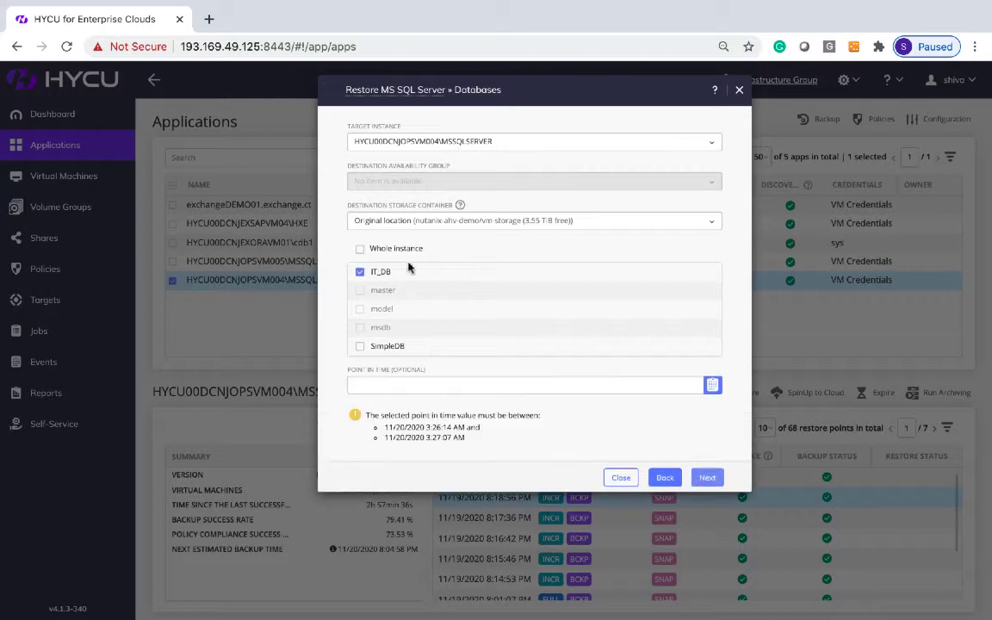
left_click(712, 385)
left_click(397, 360)
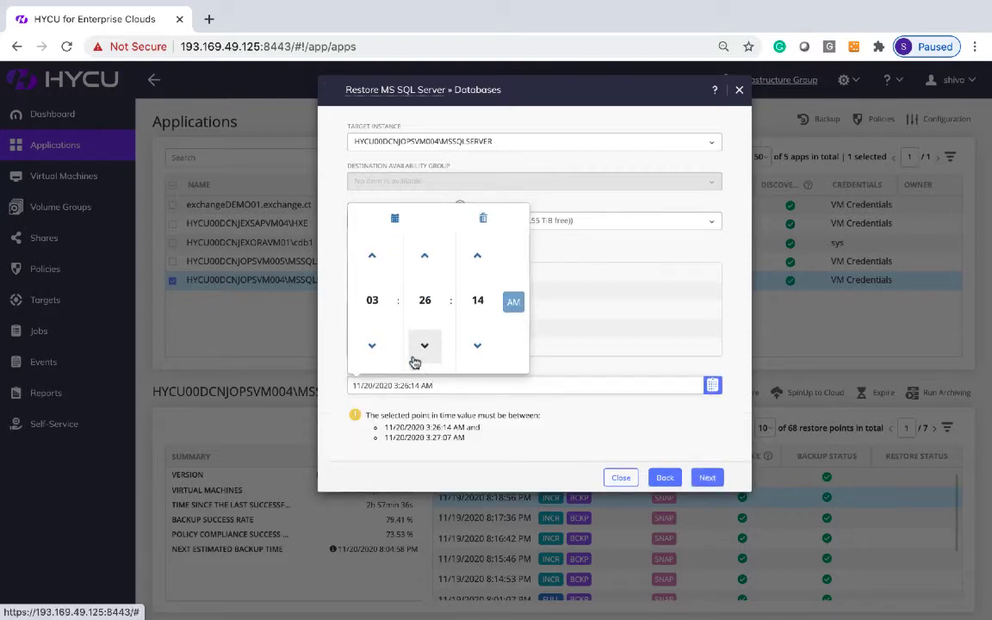
left_click(558, 407)
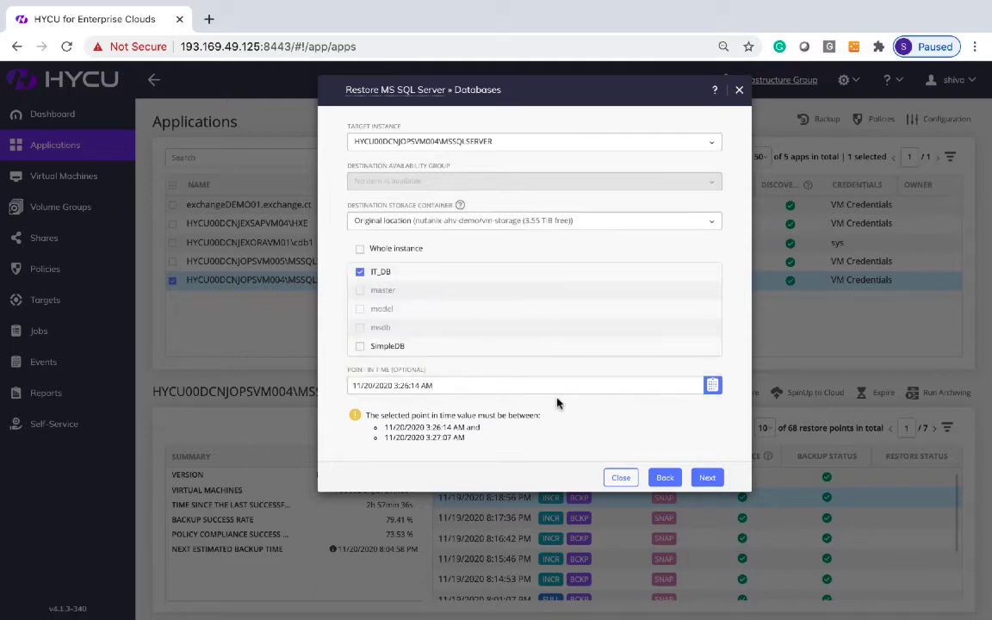
Check the available target instances for the database restore and leave the setup without restoring.
left_click(695, 146)
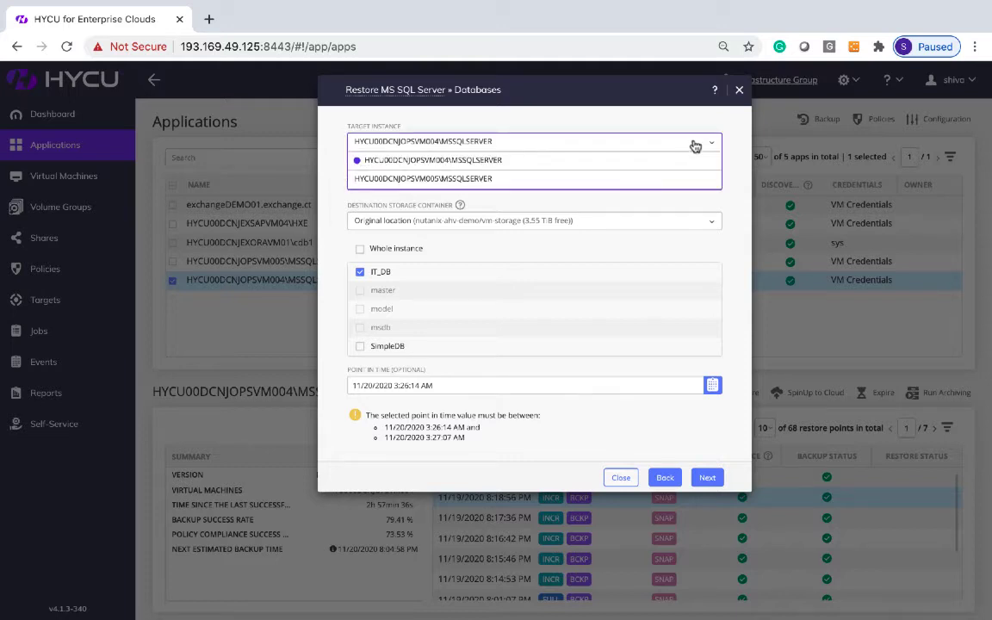
left_click(695, 146)
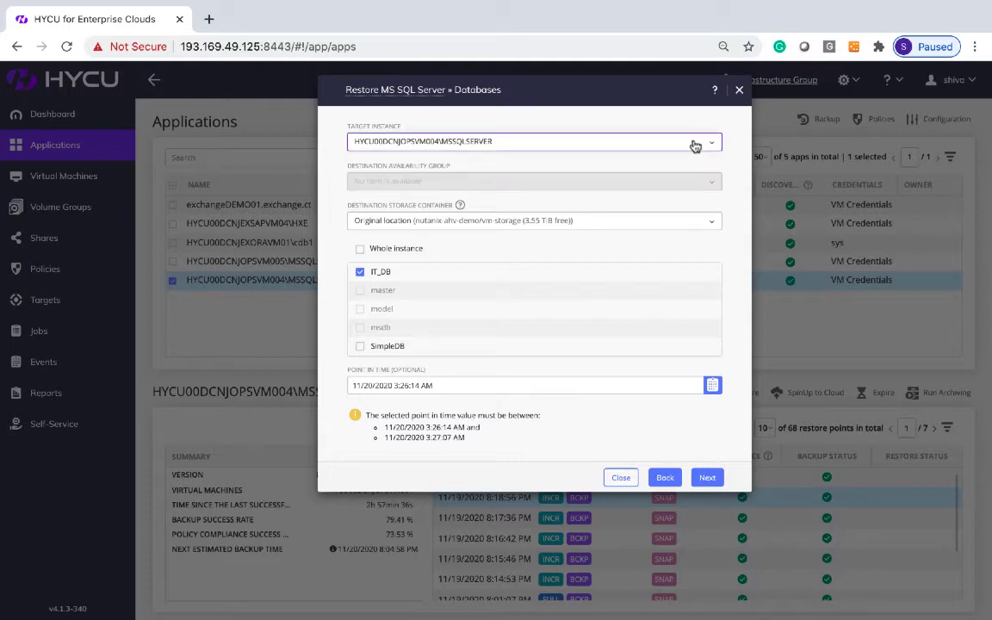
left_click(619, 478)
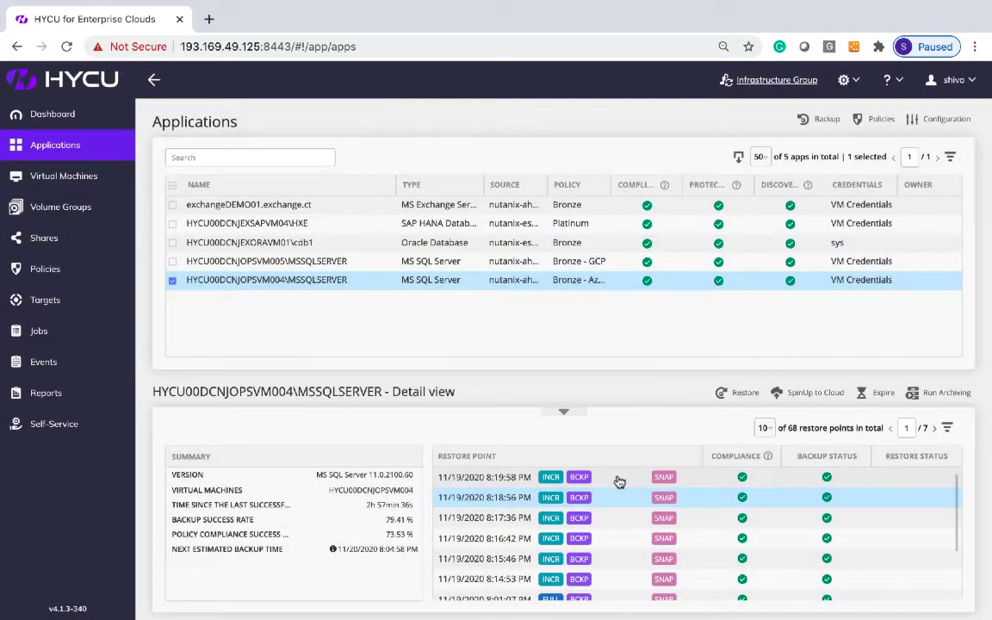
Inspect the application's backup and truncate SQL transaction logs option, switching it off and back on, and close the configuration without saving.
left_click(958, 120)
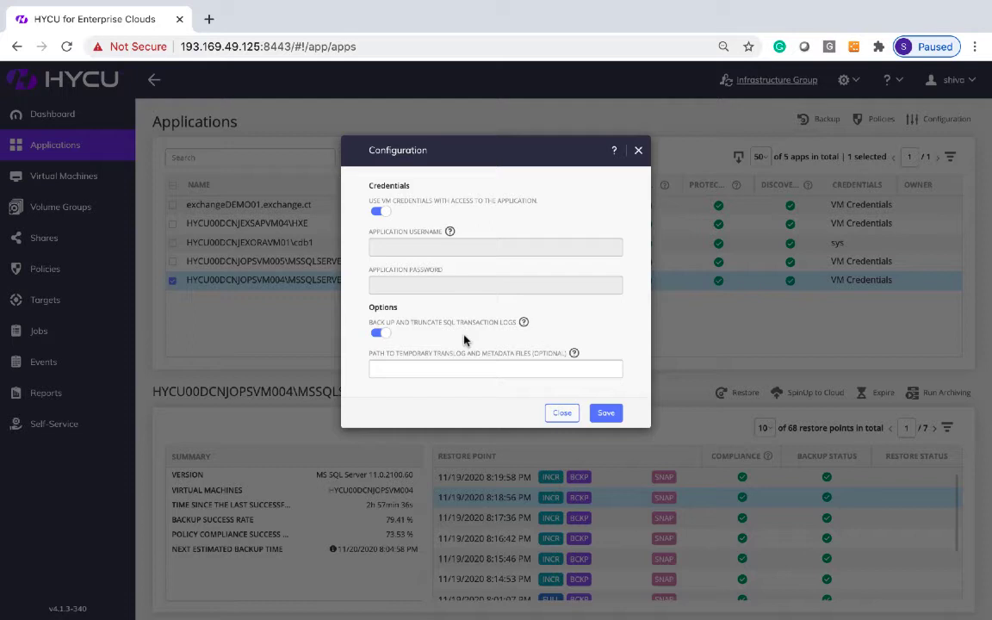
left_click(378, 335)
left_click(384, 334)
left_click(562, 413)
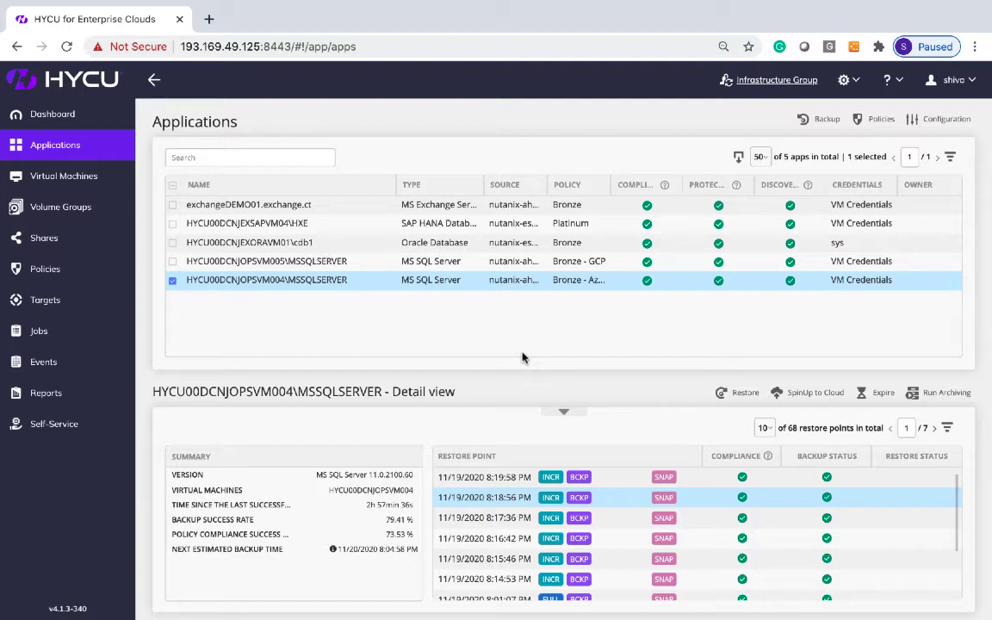
Filter the virtual machines by HYCU00DCNJOPSVM004, and select that VM and its 11/19/2020 8:18:56 PM restore point.
left_click(90, 179)
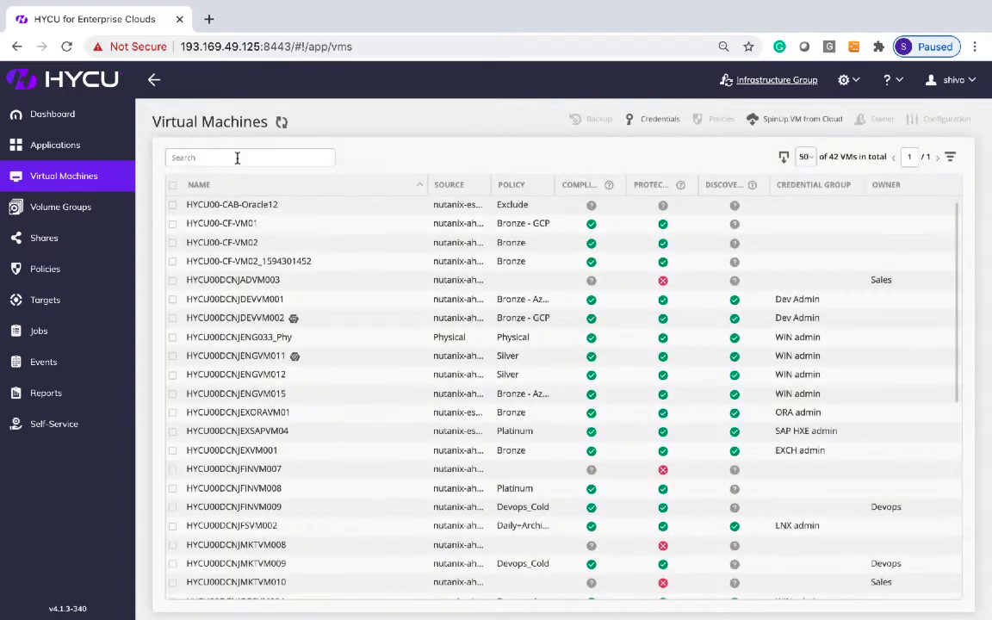
left_click(237, 158)
left_click(263, 198)
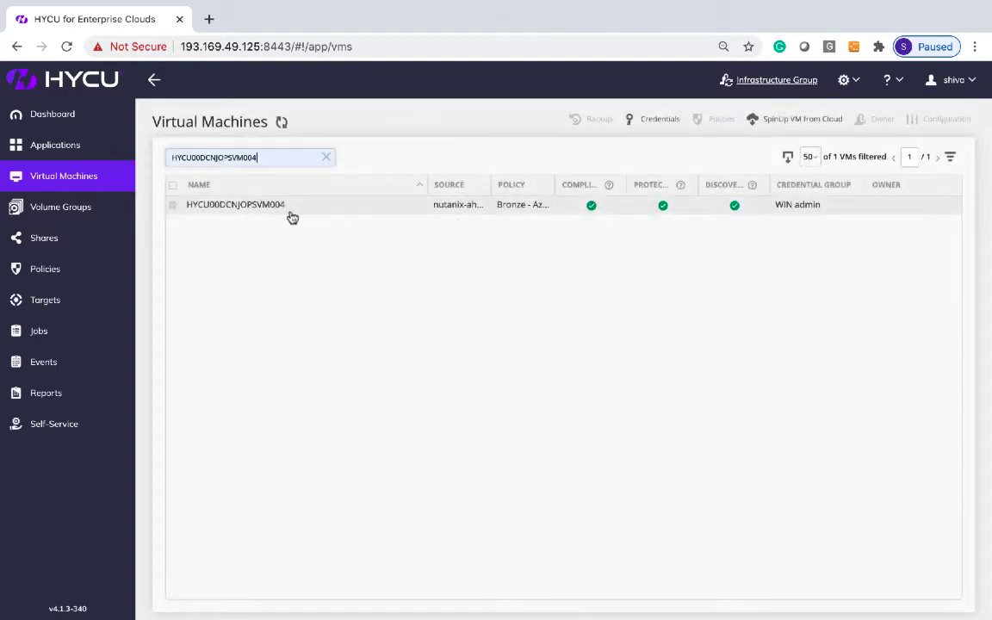
left_click(330, 205)
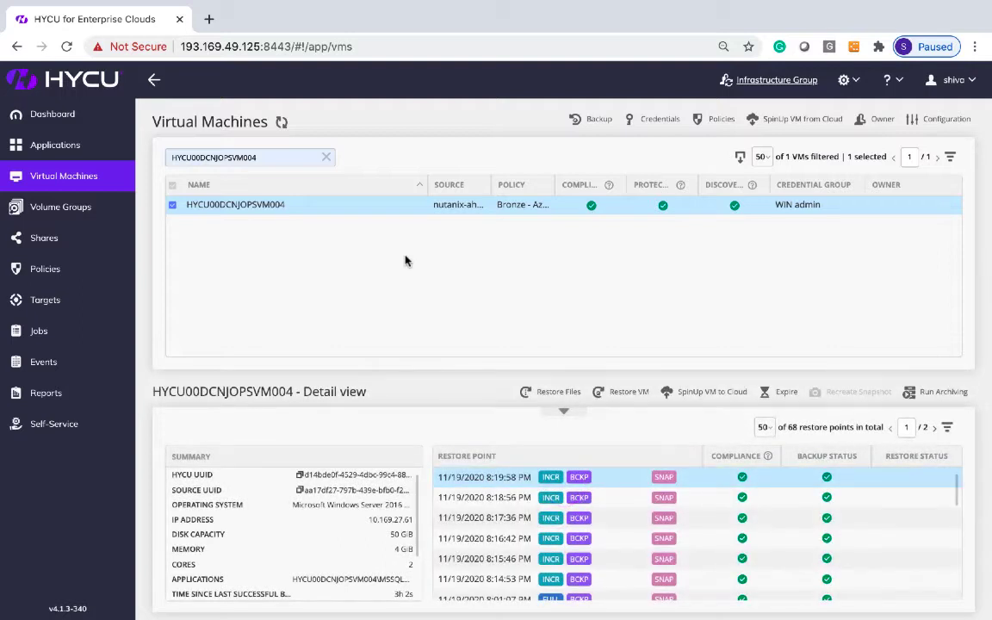
left_click(647, 499)
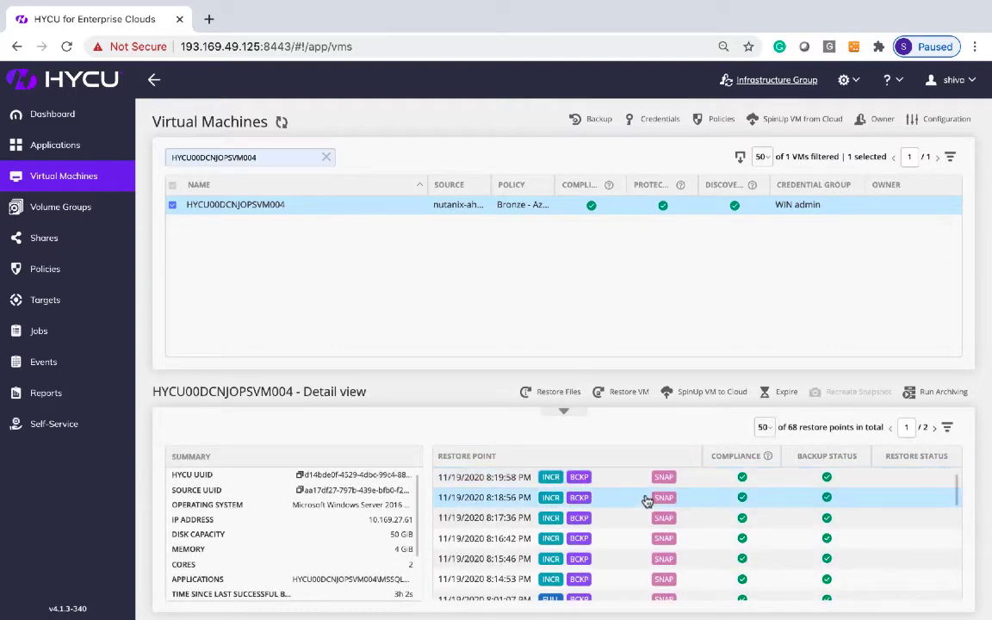
Start a file restore from the selected restore point and choose the Users folder on Local Disk (C:).
left_click(559, 395)
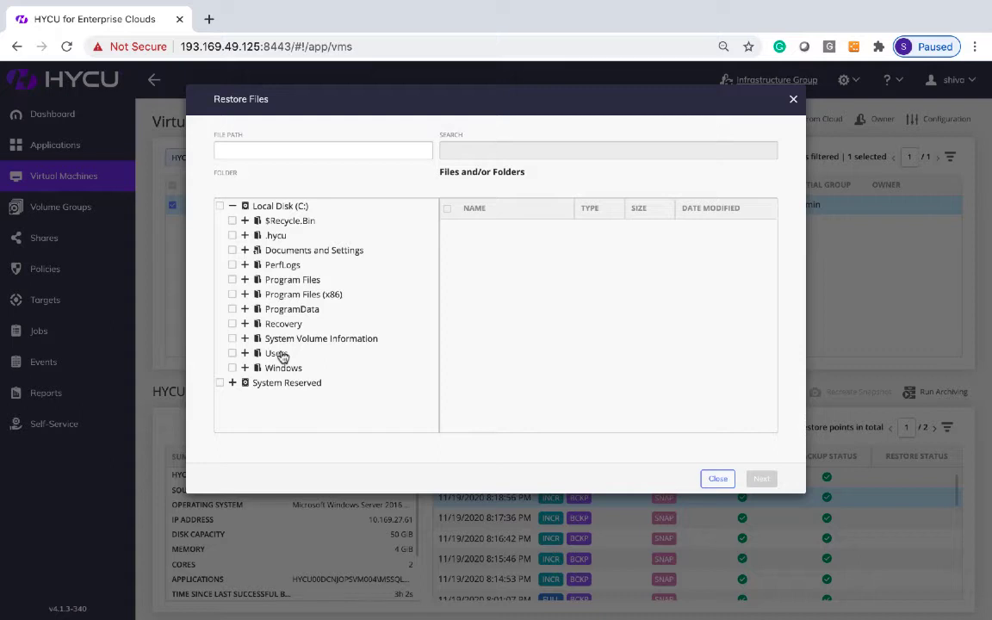
left_click(232, 353)
left_click(353, 350)
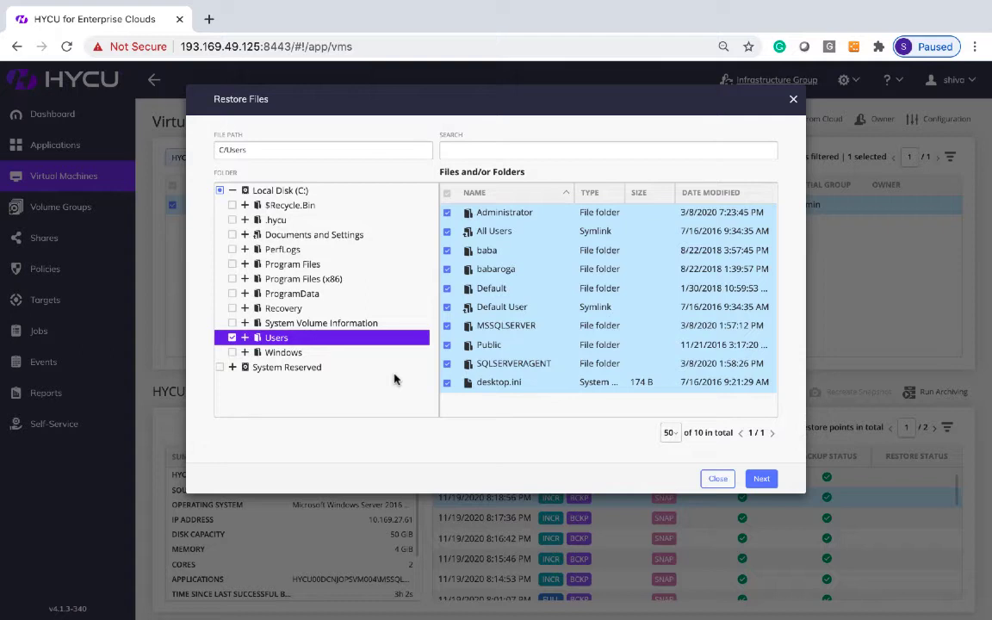
left_click(763, 478)
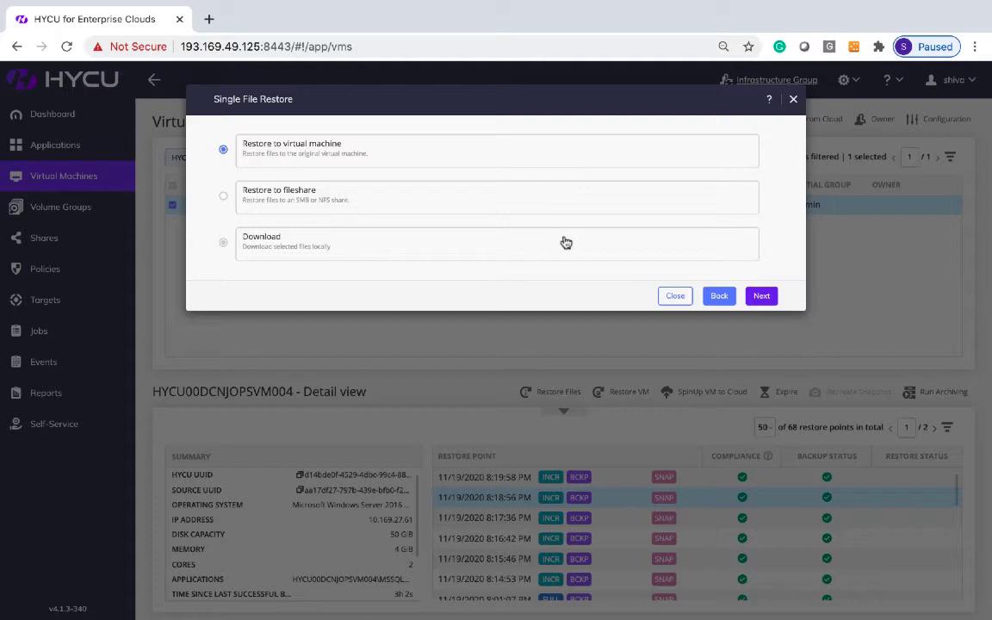
Try the local download option for the selected files, and choose restoring them to the virtual machine instead.
left_click(540, 258)
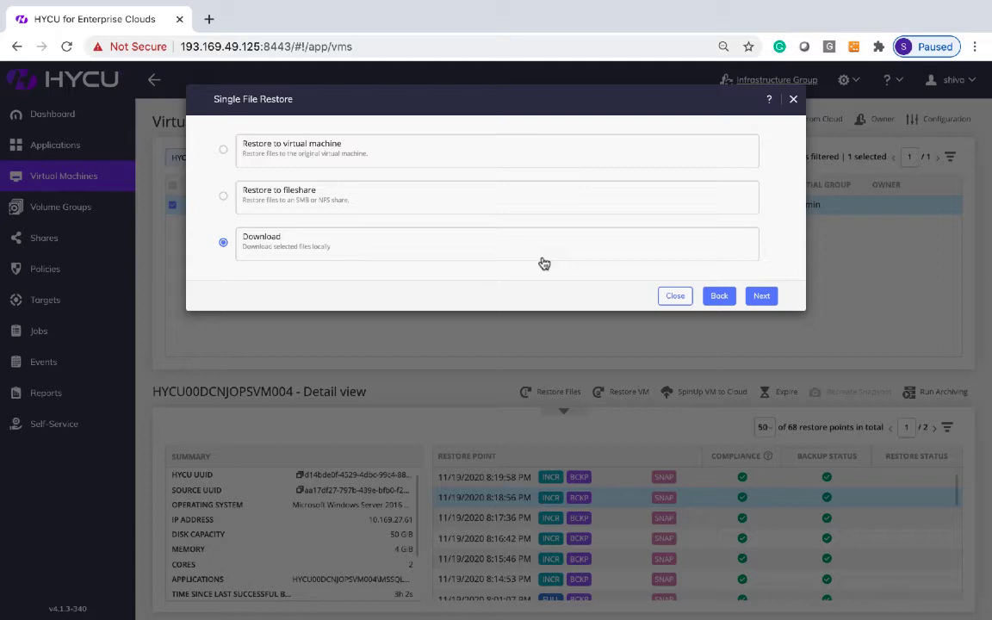
left_click(319, 143)
left_click(761, 296)
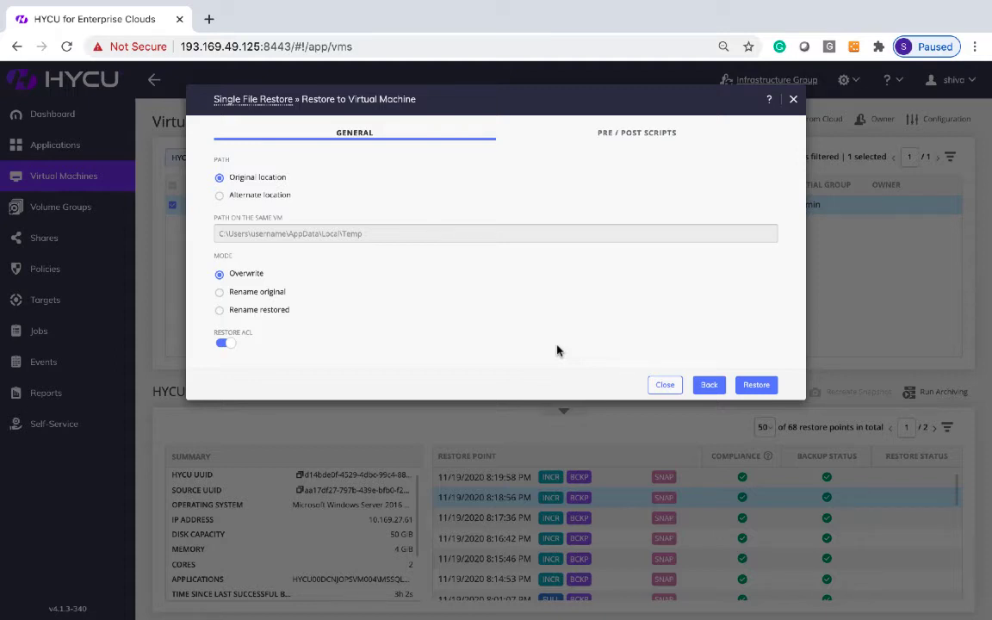
Inspect the Restore ACL setting by switching it off and back on, and close the file restore without running it.
left_click(223, 345)
left_click(227, 345)
left_click(665, 385)
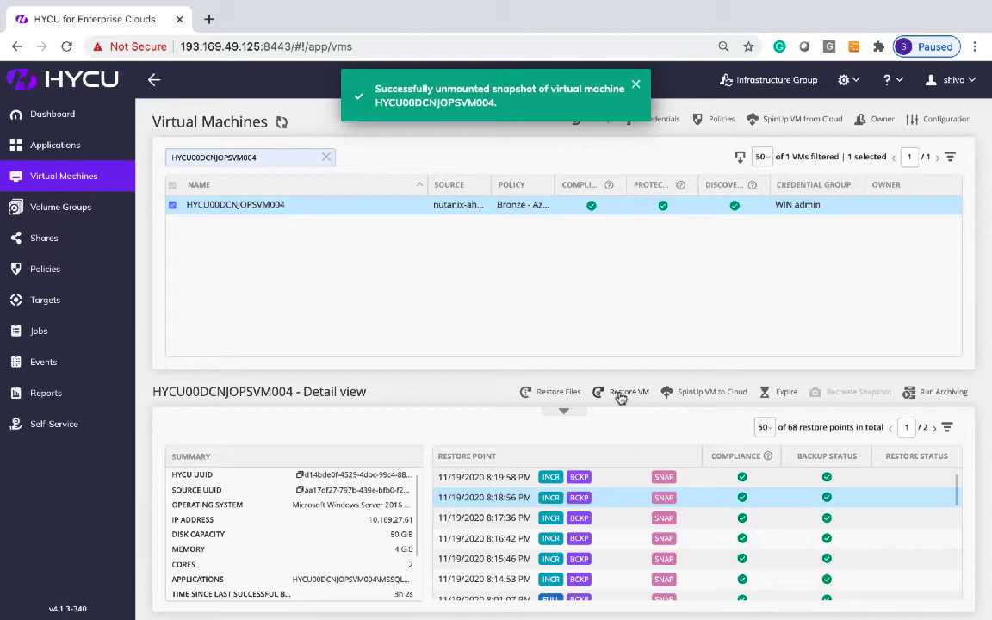
Start a VM restore from the selected restore point, choose Clone VM, and set the restore instance to SNAPSHOT.
left_click(620, 398)
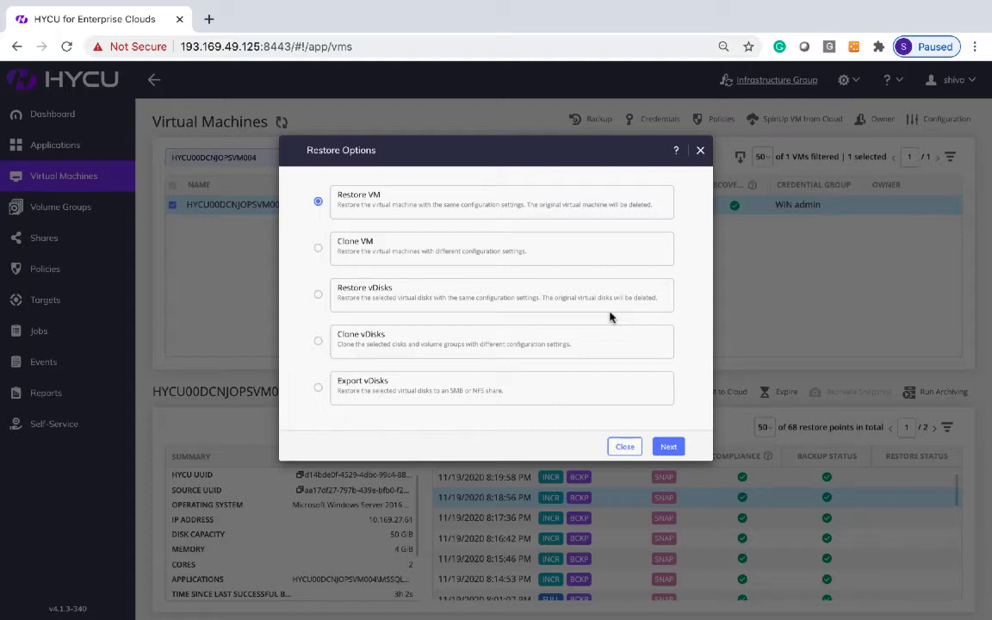
left_click(484, 260)
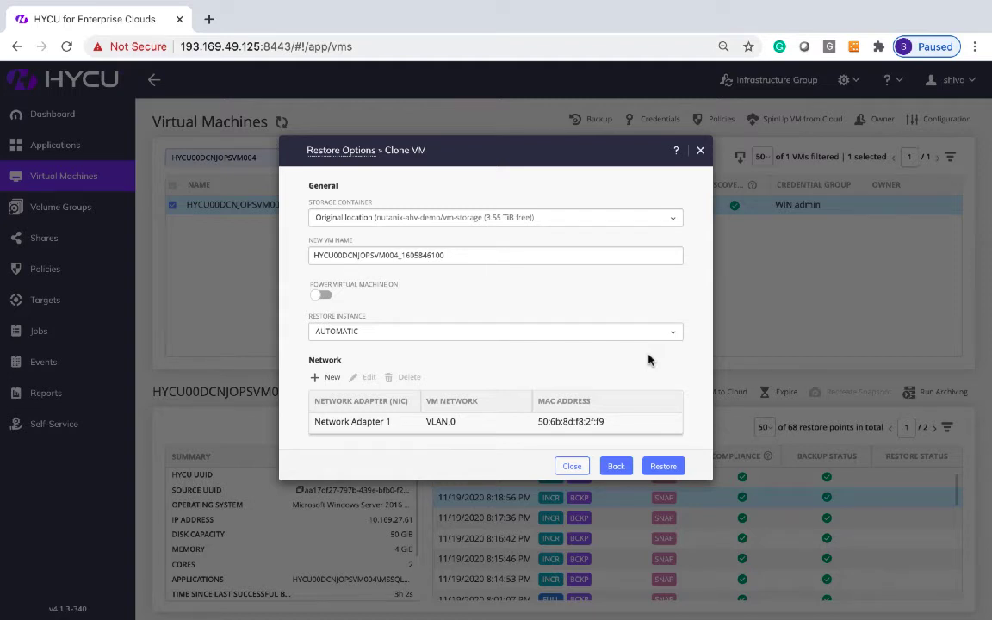
left_click(638, 333)
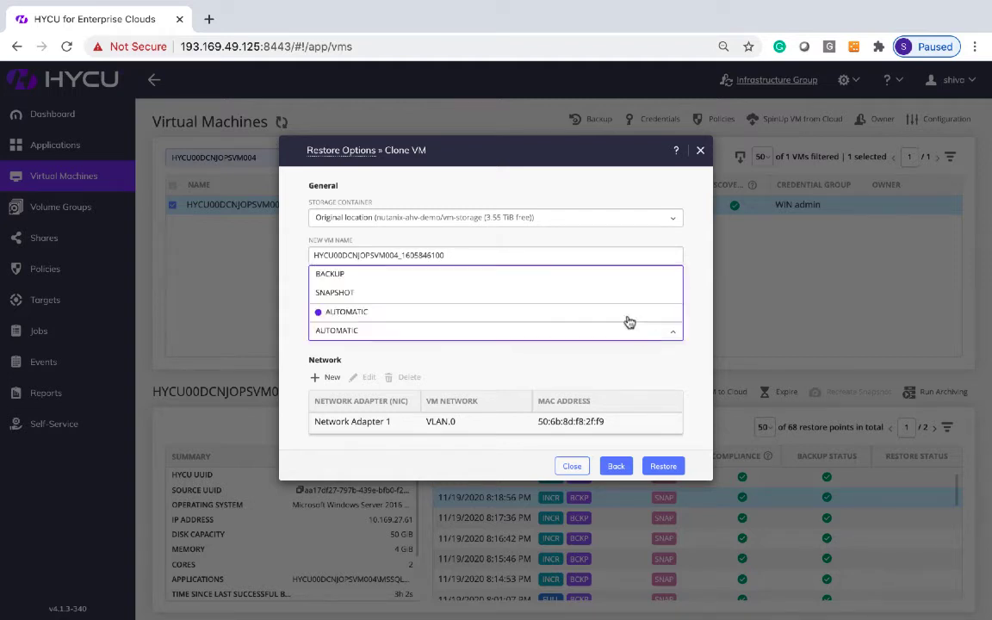
left_click(619, 304)
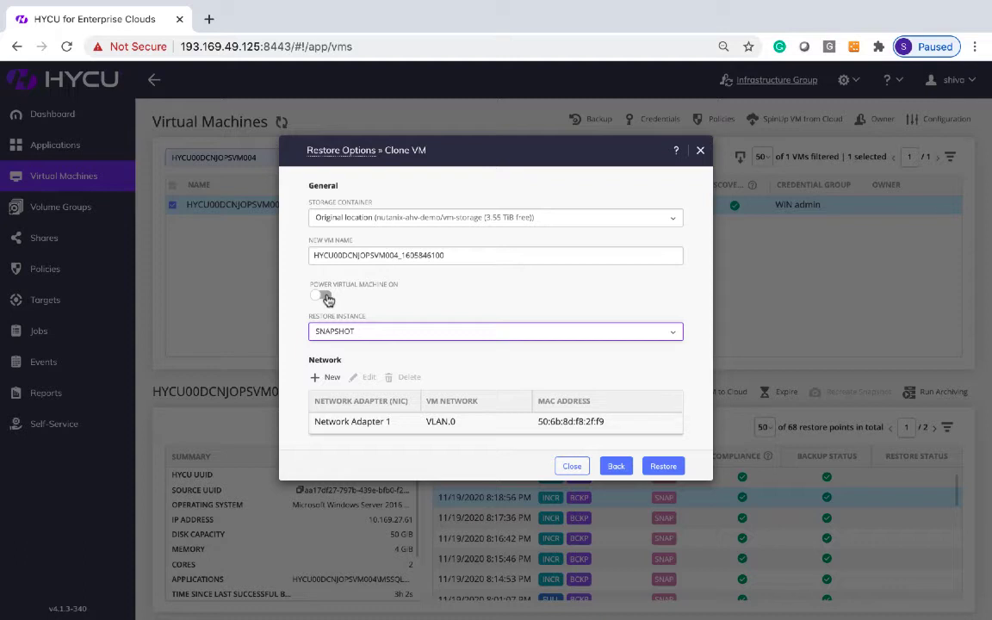
Set the clone's storage container to /NutanixManagementShare on nutanix-esx-demo.
left_click(537, 219)
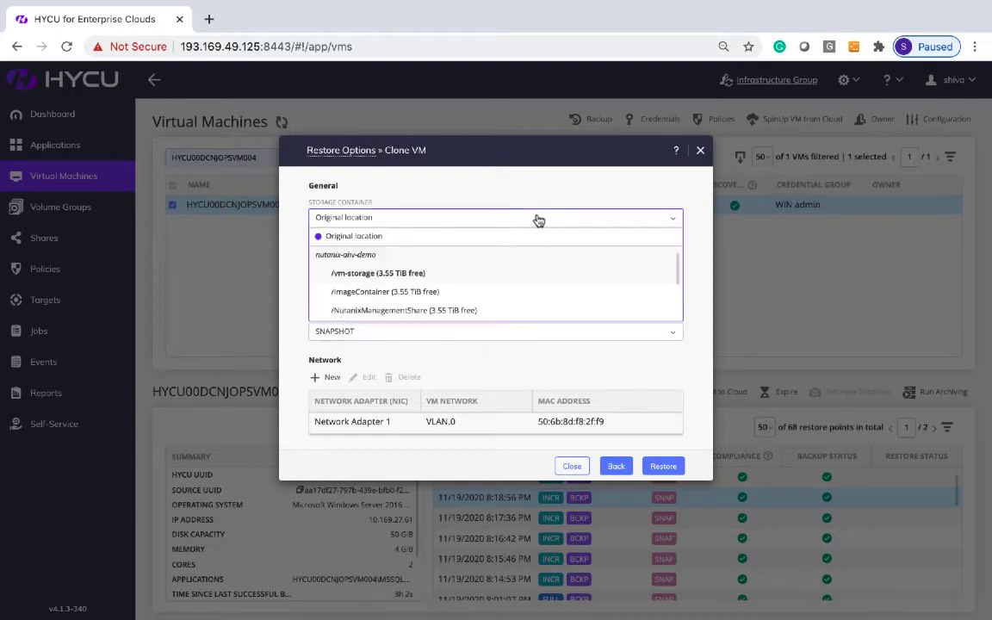
scroll(535, 282, "down", 3)
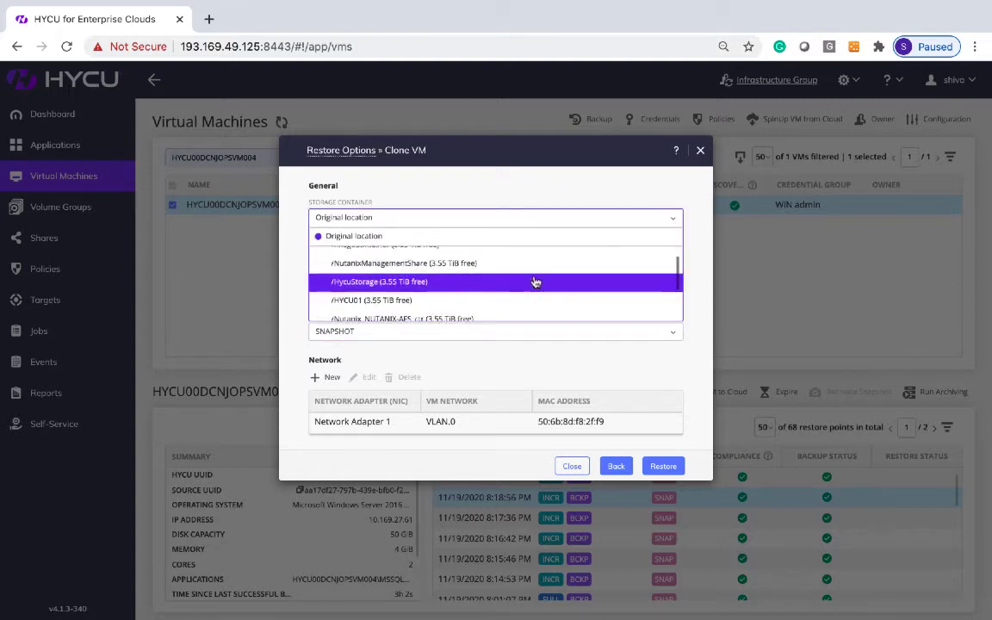
scroll(535, 281, "down", 5)
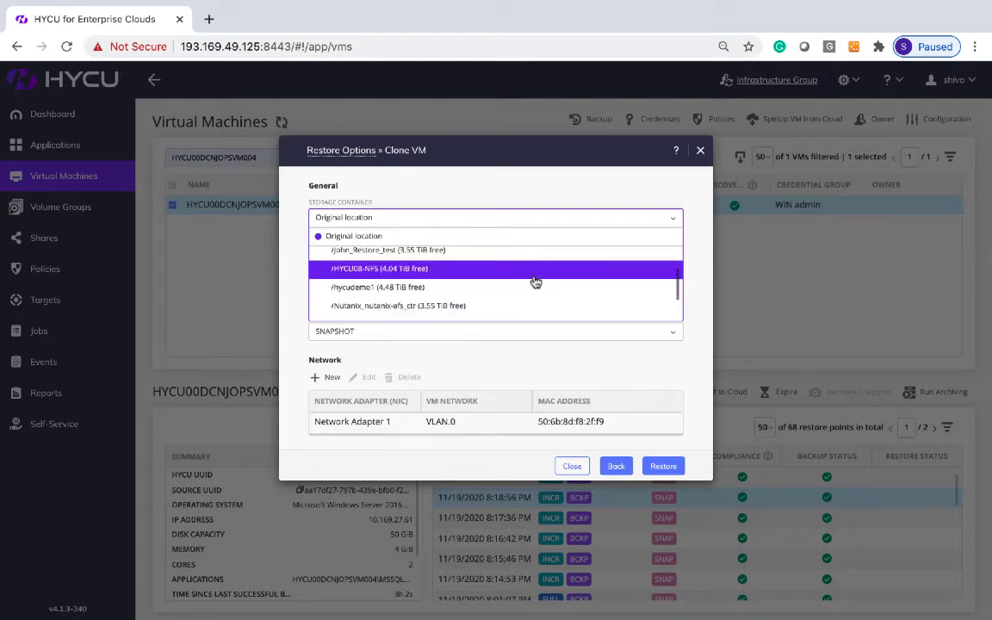
scroll(534, 282, "down", 2)
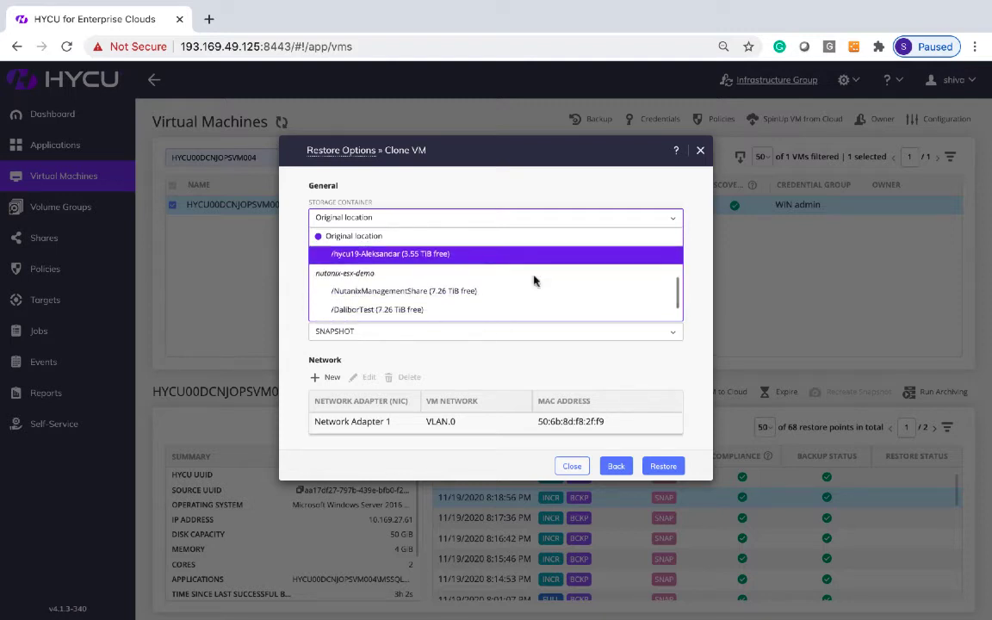
left_click(390, 293)
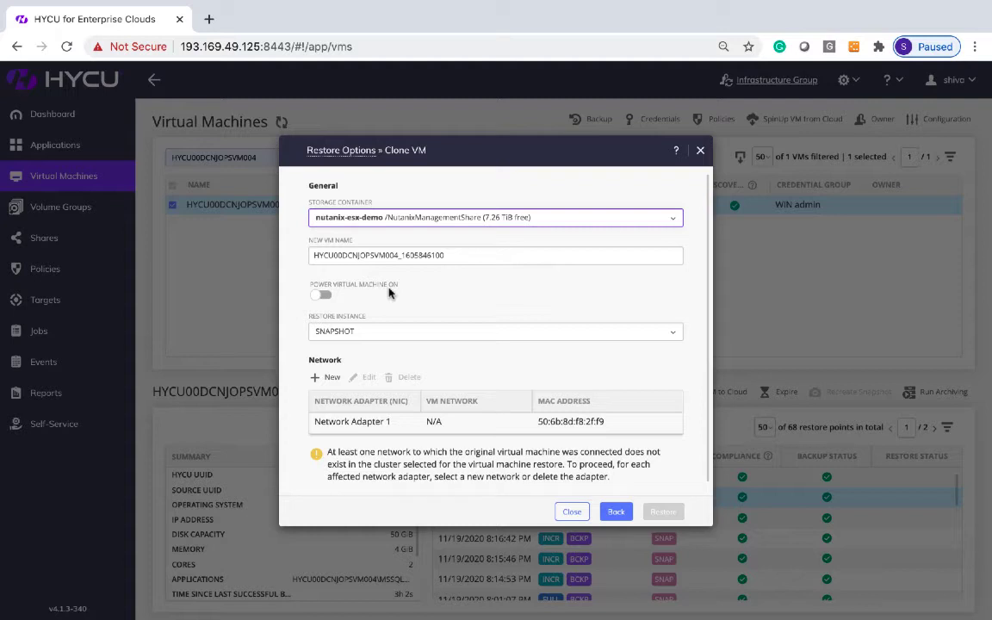
Set the clone's restore instance to BACKUP, and go back to the restore options without running the clone.
left_click(399, 335)
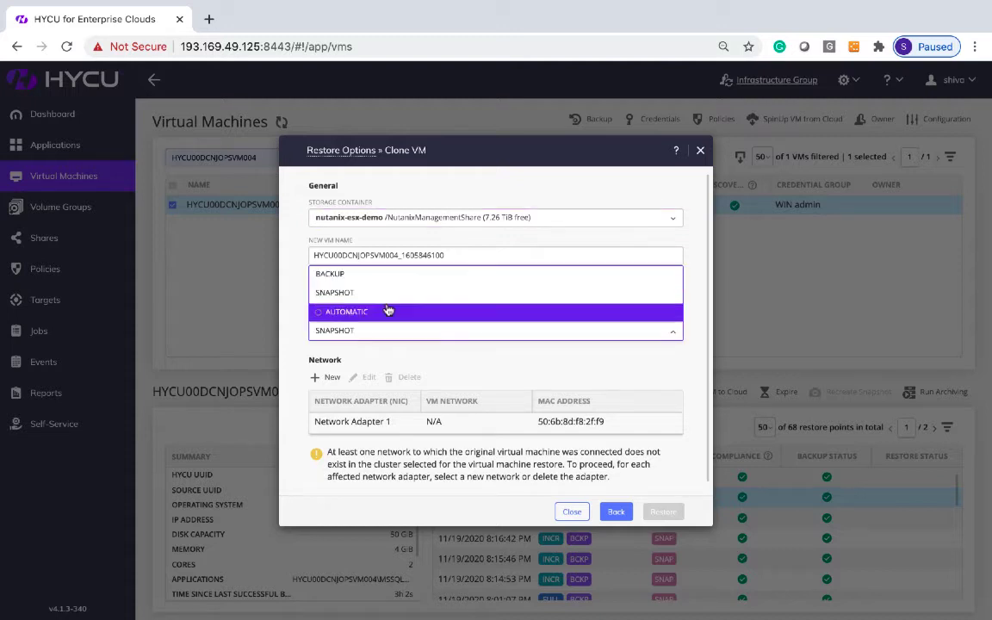
left_click(383, 275)
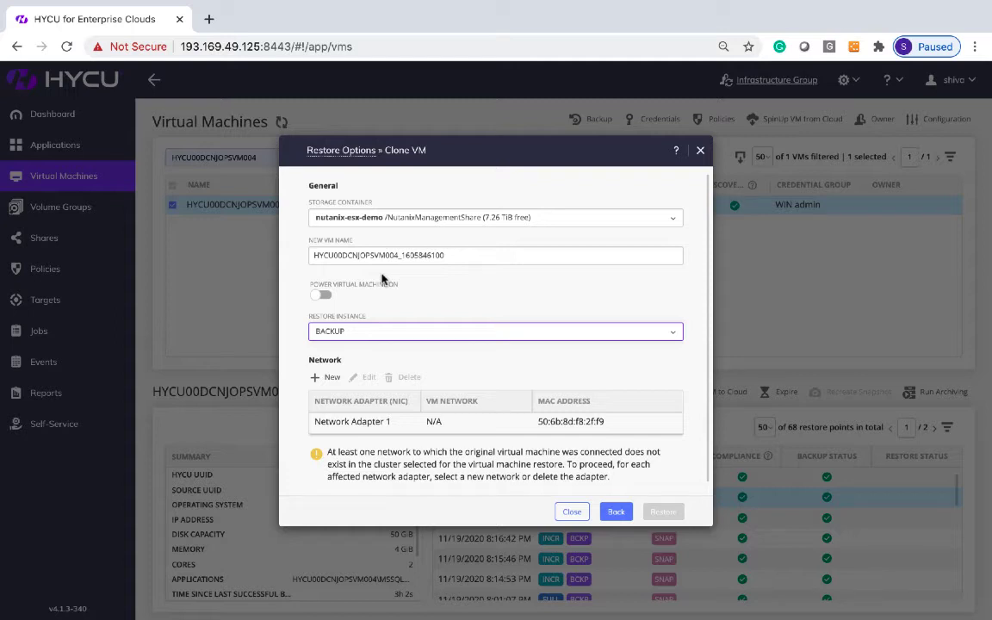
left_click(616, 513)
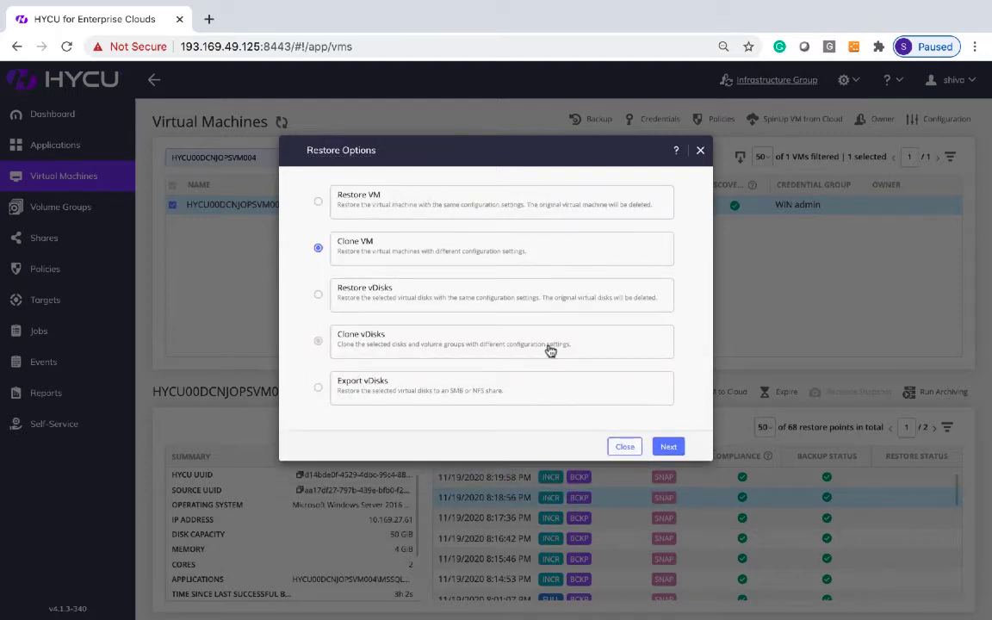
Look at the Restore vDisks option, and examine the Clone vDisks target settings for disk SCSI.0 without running the clone.
left_click(482, 302)
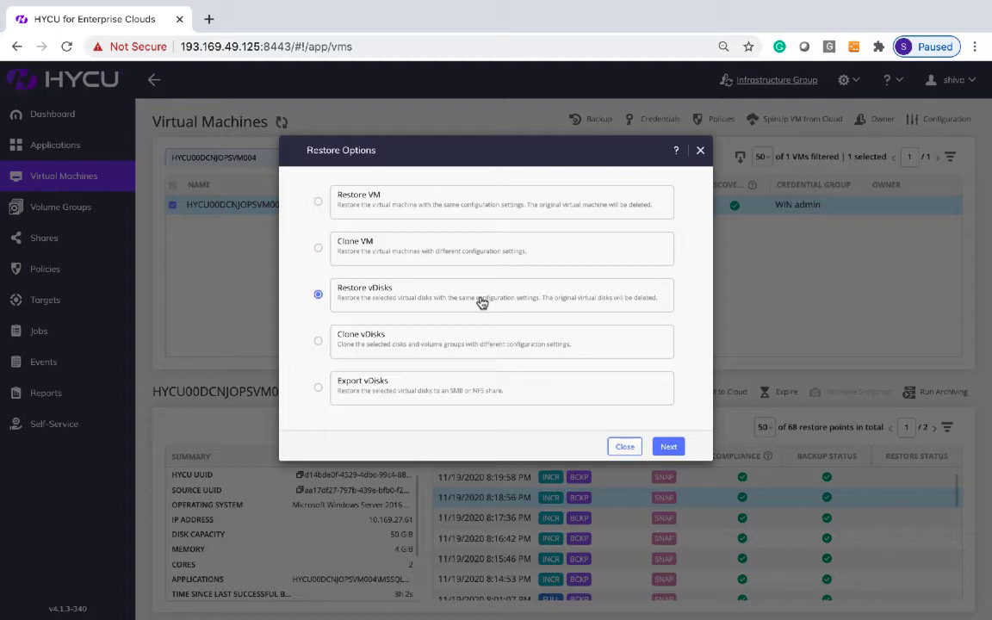
left_click(471, 346)
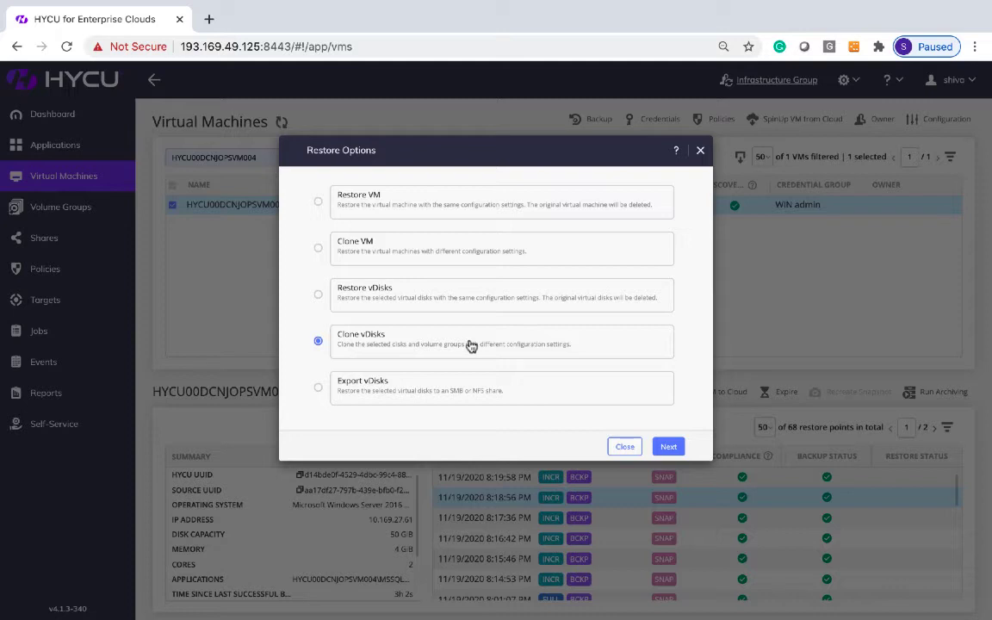
left_click(670, 446)
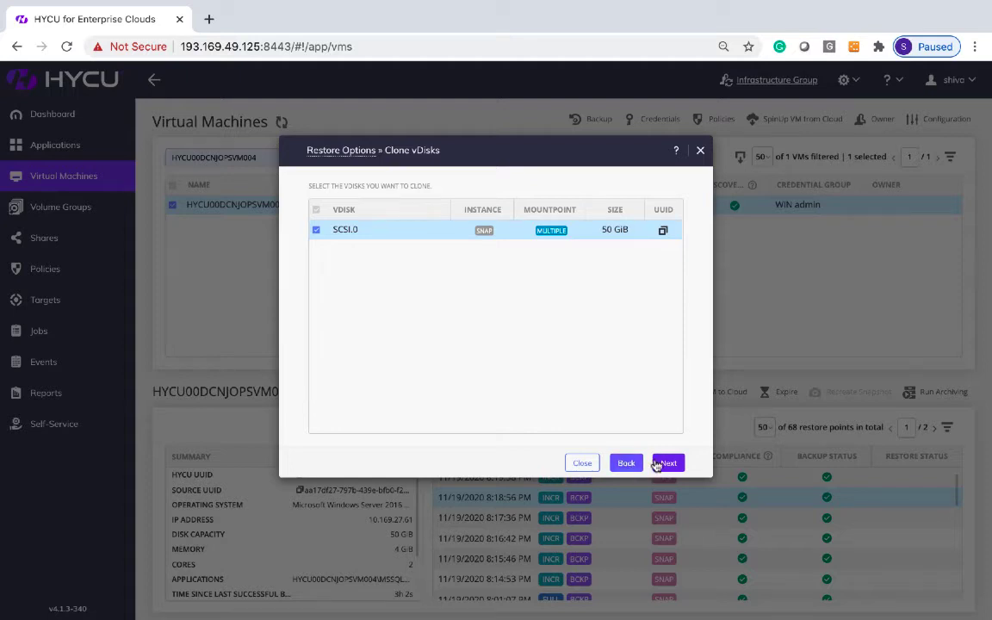
left_click(664, 463)
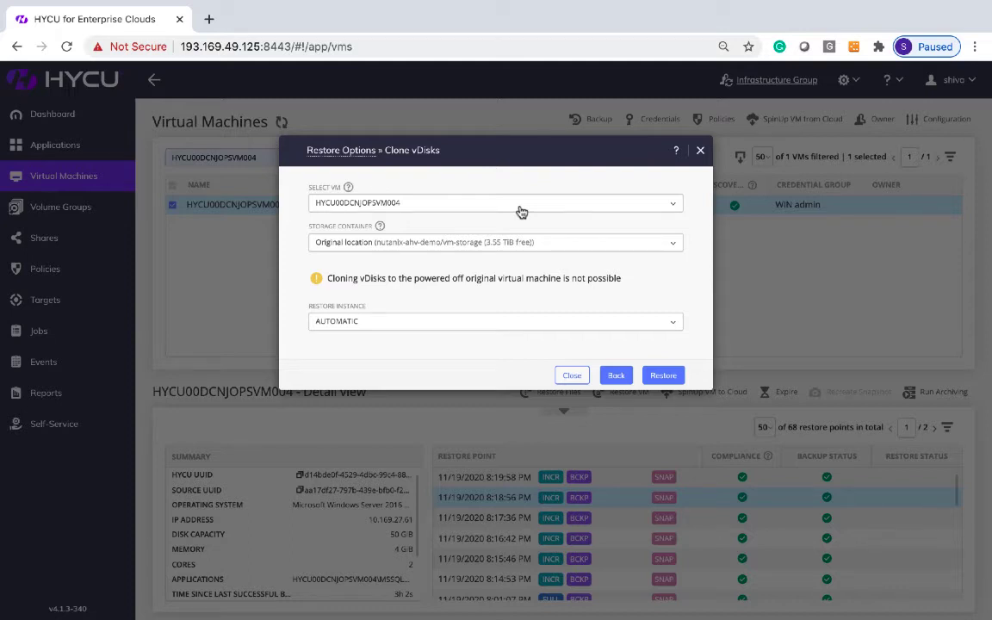
left_click(622, 374)
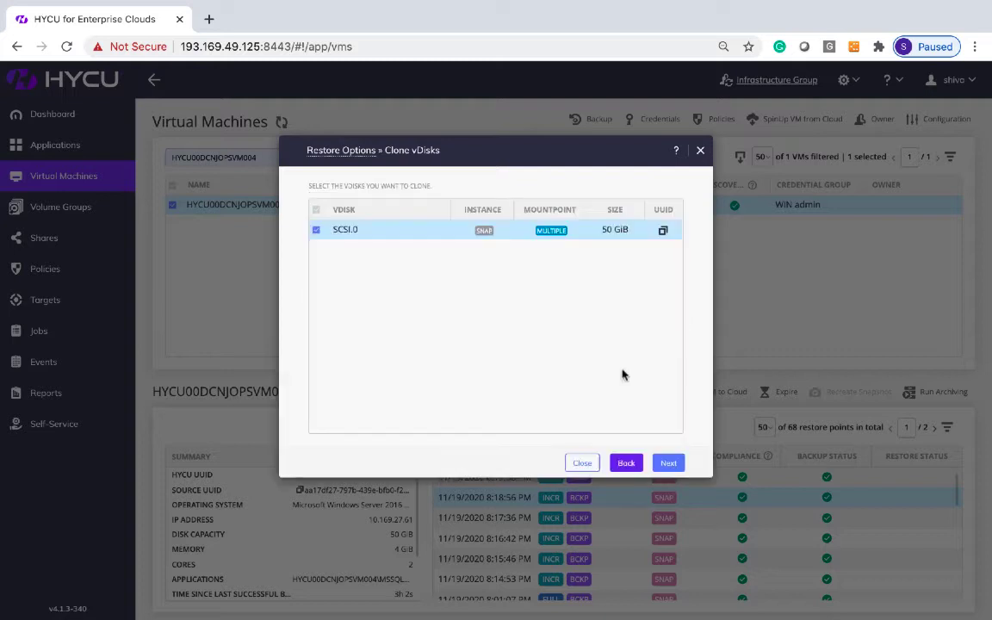
Return to the restore options, select Export vDisks to view it, and close the restore without running it.
left_click(625, 464)
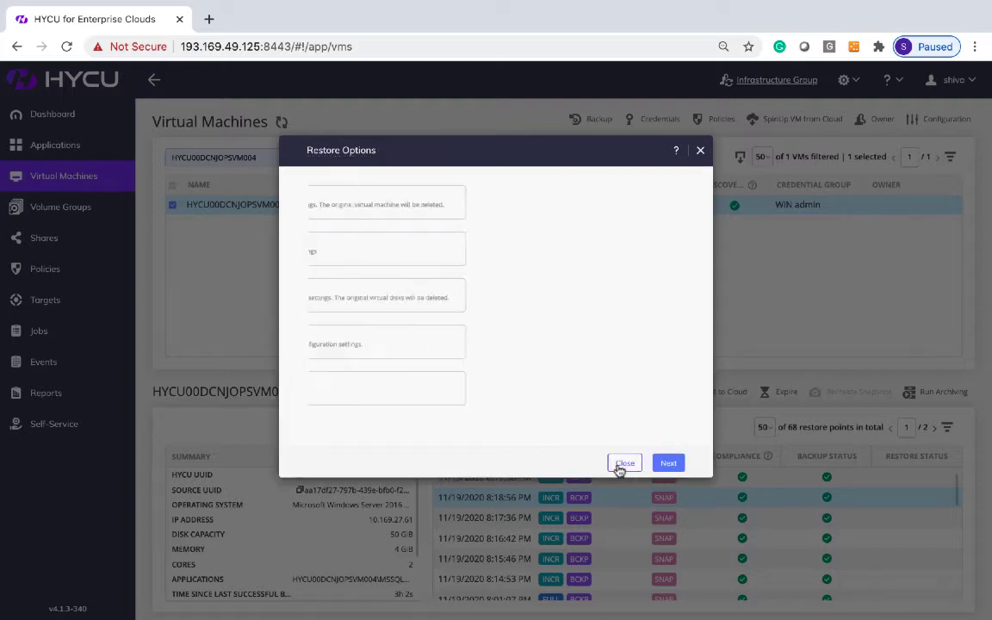
left_click(471, 397)
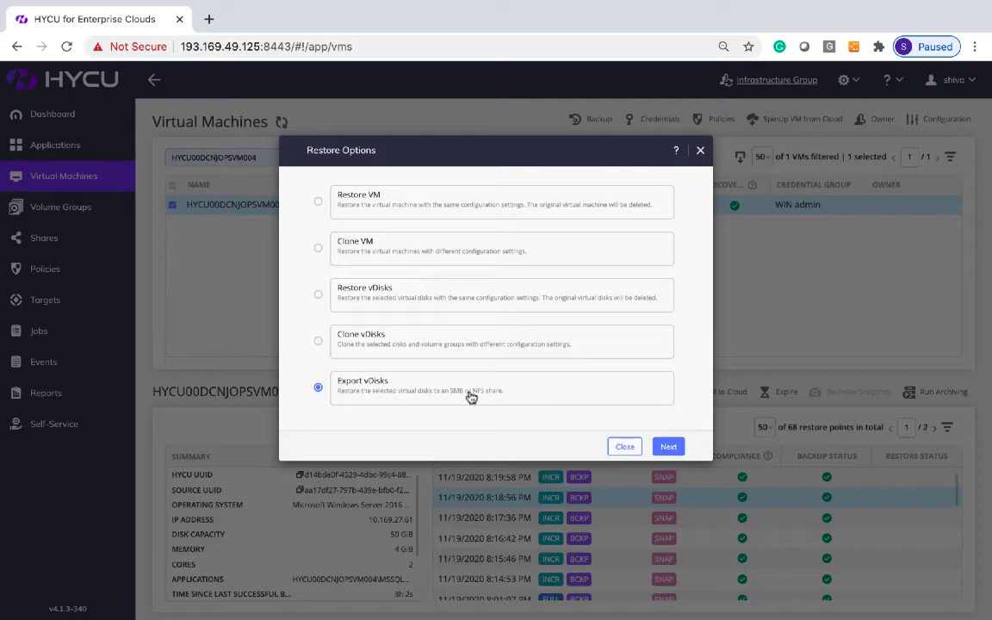
left_click(624, 446)
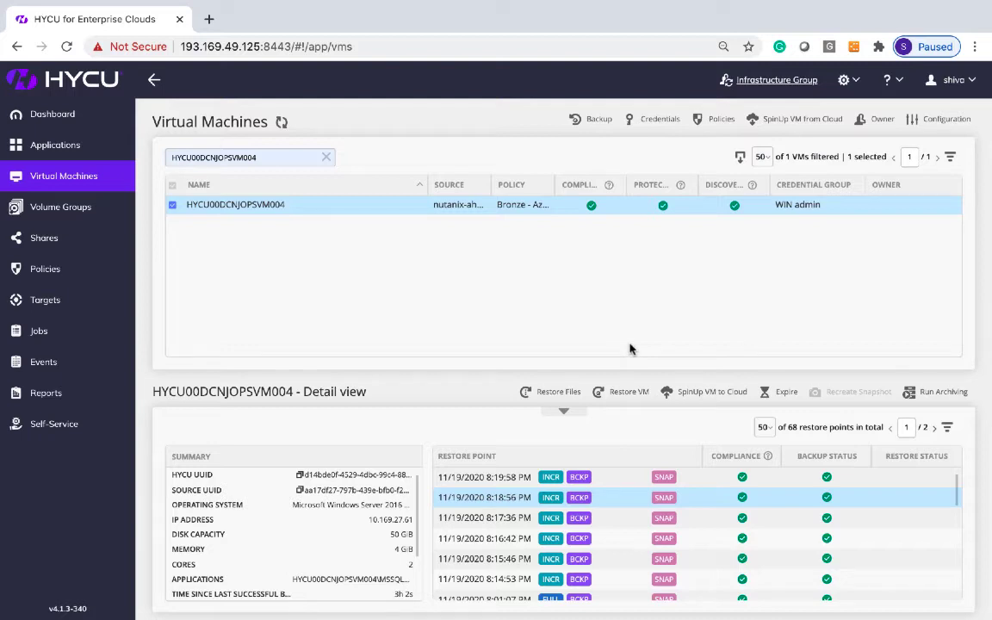
Review the configured cloud accounts used for the SpinUp functionality, and close the list.
left_click(856, 91)
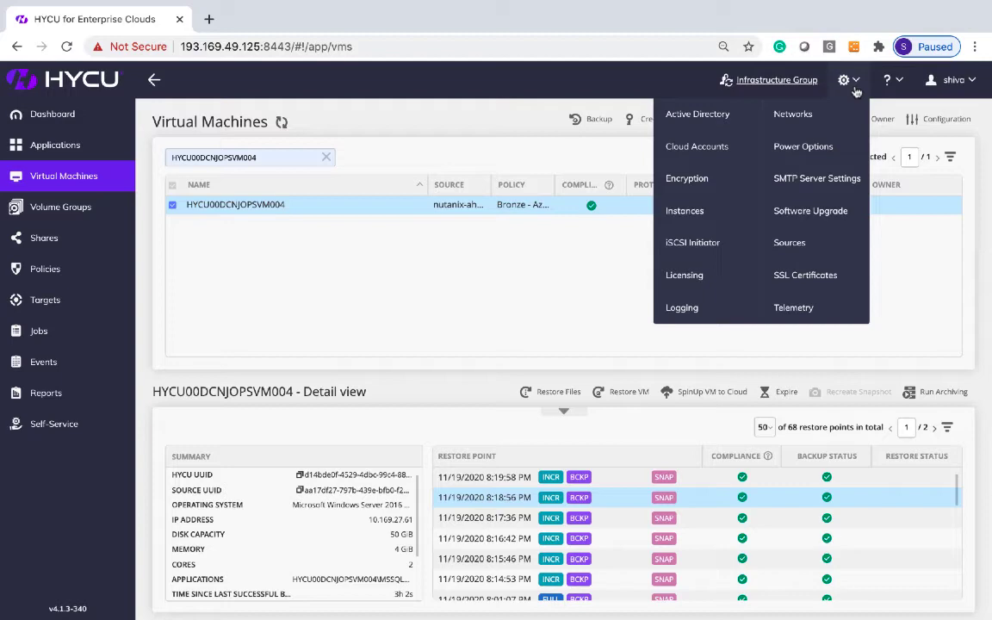
left_click(723, 149)
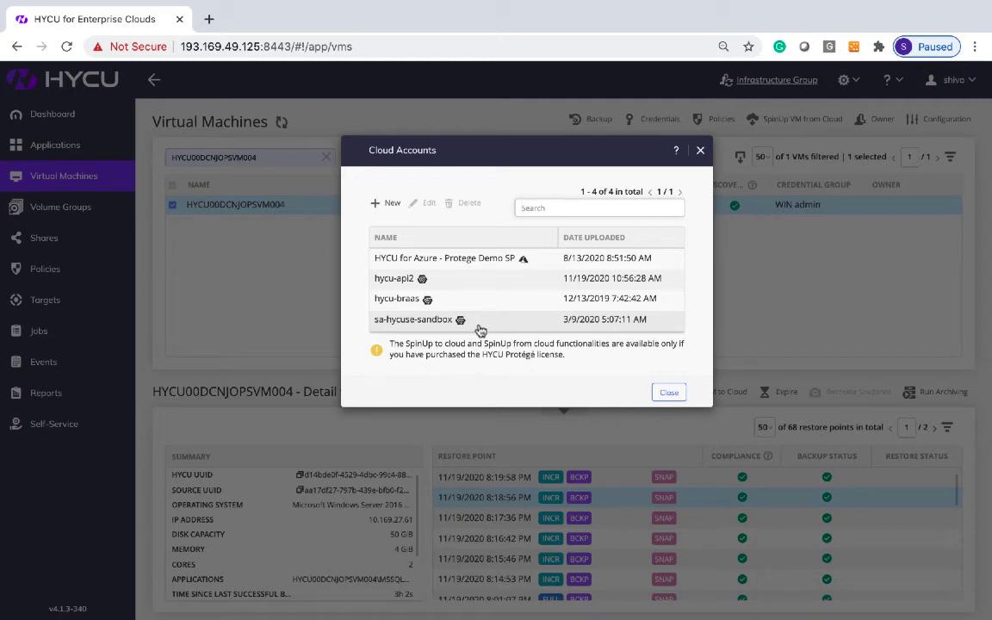
left_click(671, 394)
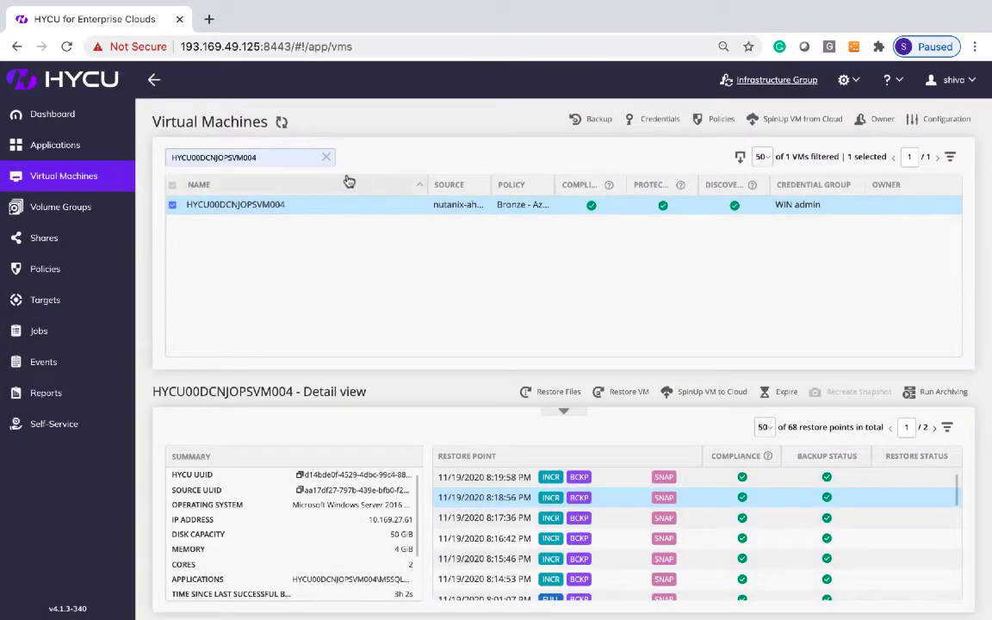
Clear the virtual machine search filter and select HYCU00DCNJDEVVM002.
left_click(326, 159)
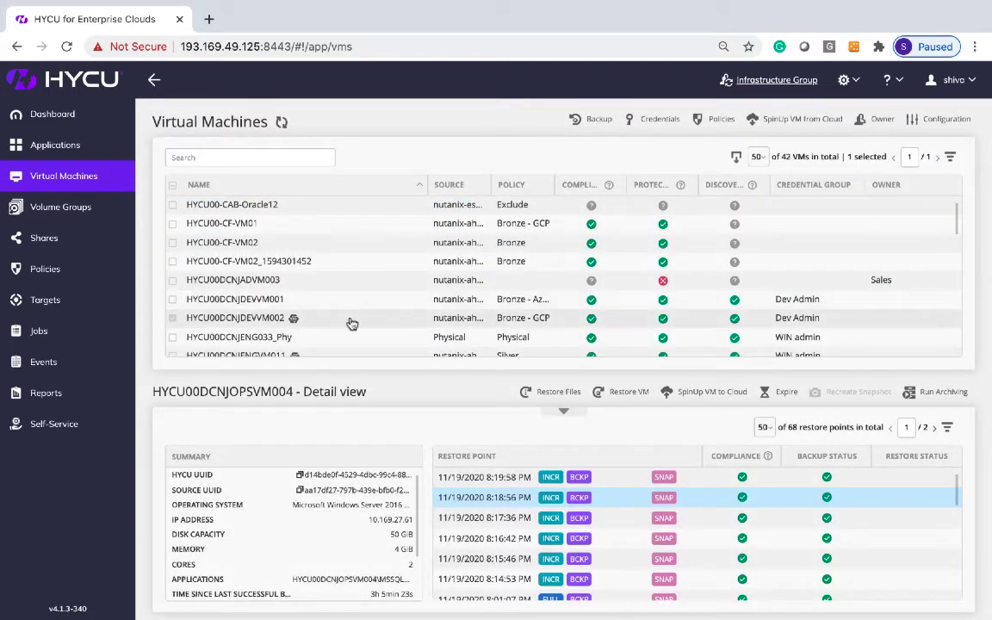
left_click(352, 324)
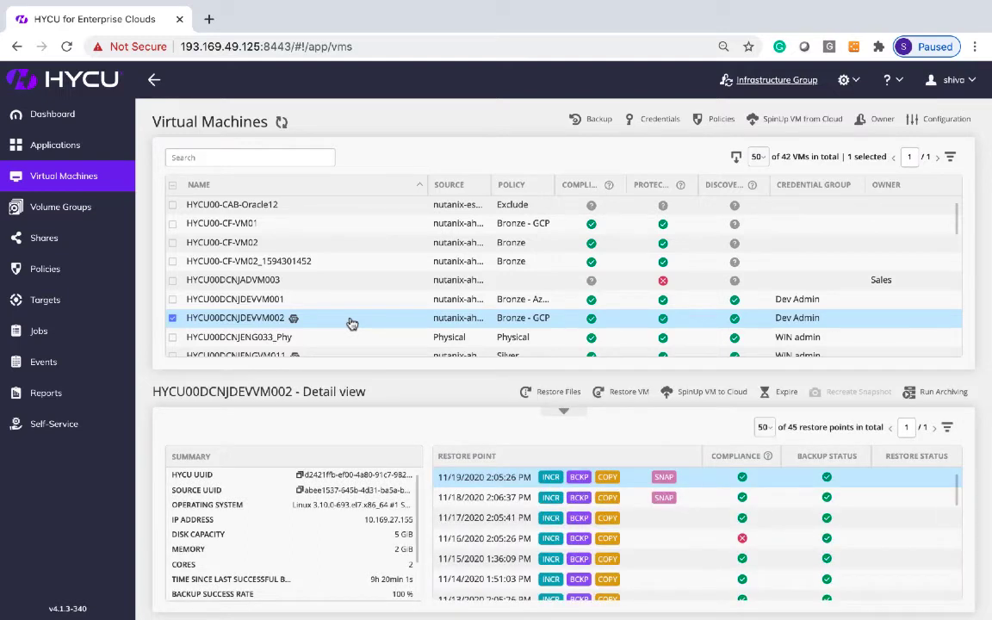
Set up a SpinUp to GCP with cloud account hycu-braas, project HYCU Human Resources Demo, region us-east1 and zone us-east1-b.
left_click(711, 395)
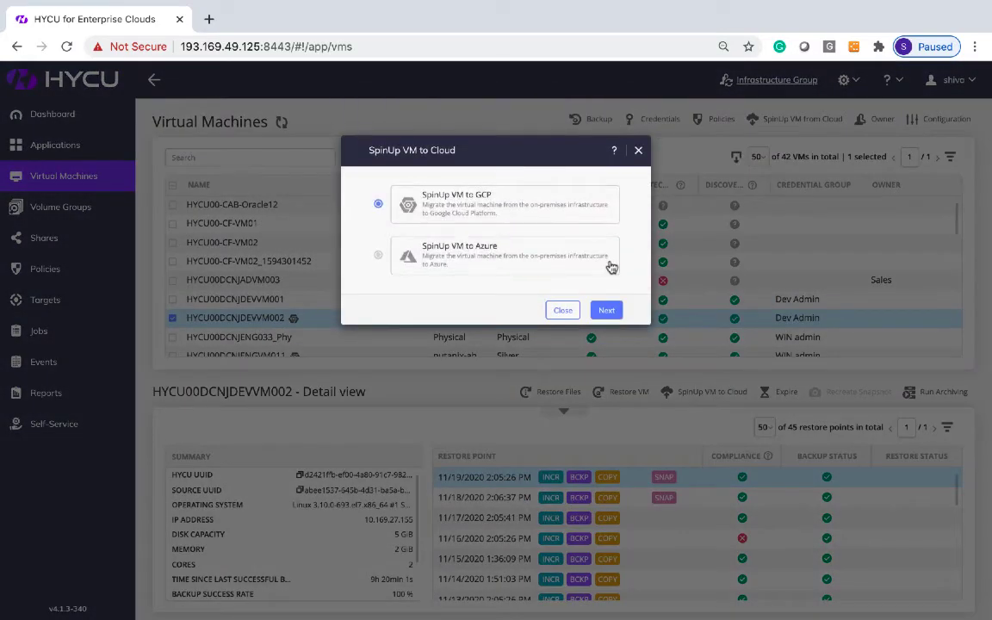
left_click(618, 315)
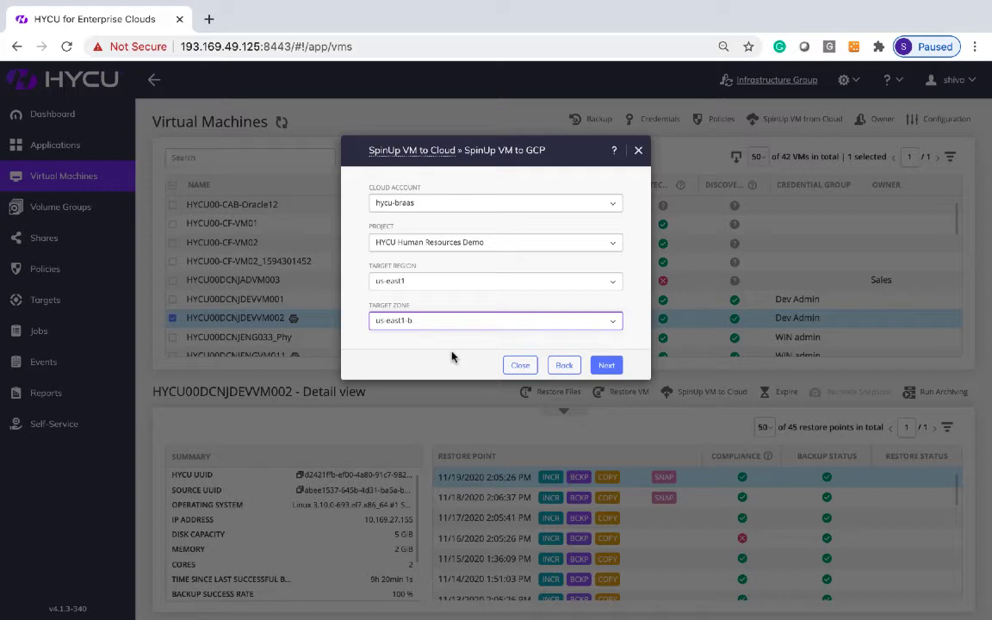
left_click(612, 367)
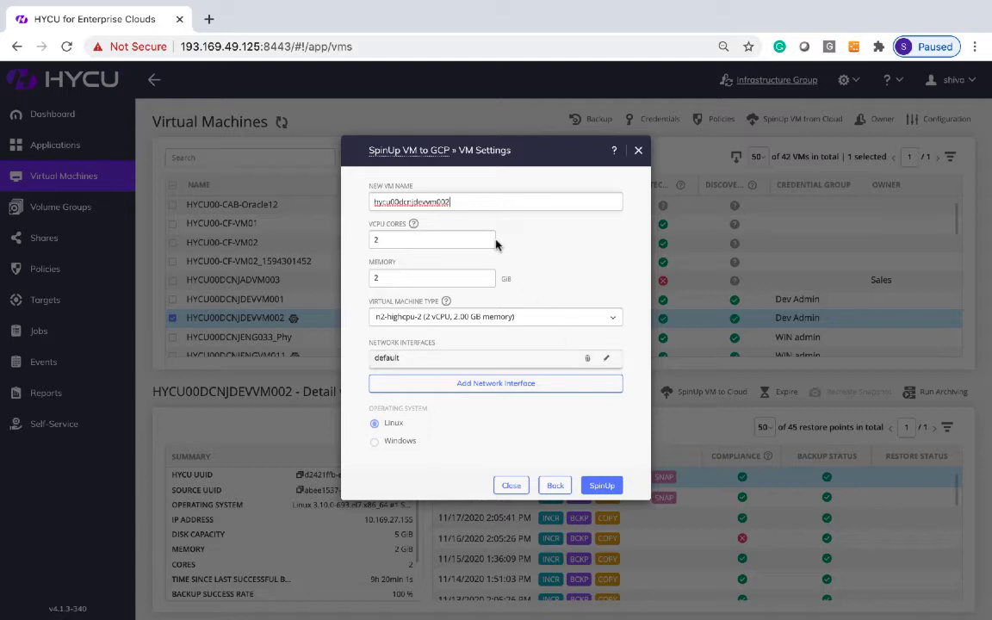
Check the virtual machine type choices for the GCP VM, and close the SpinUp without running it.
left_click(505, 318)
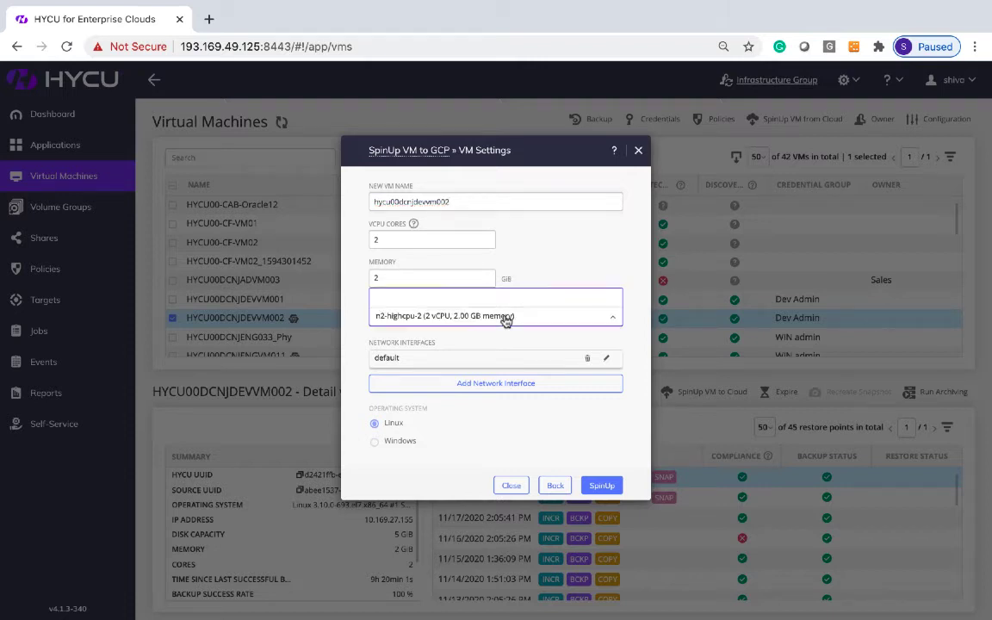
left_click(506, 319)
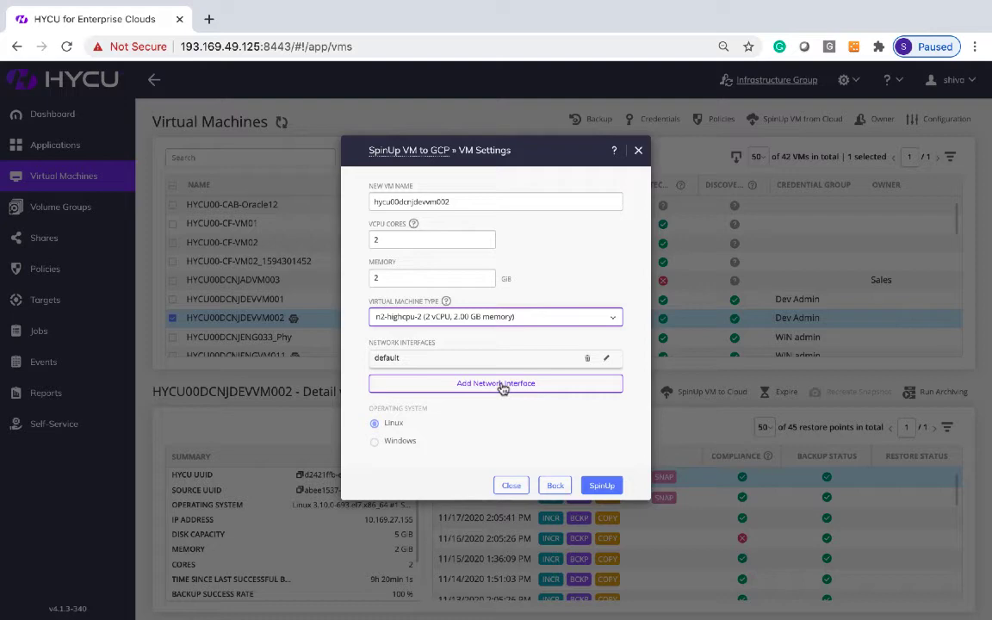
left_click(511, 485)
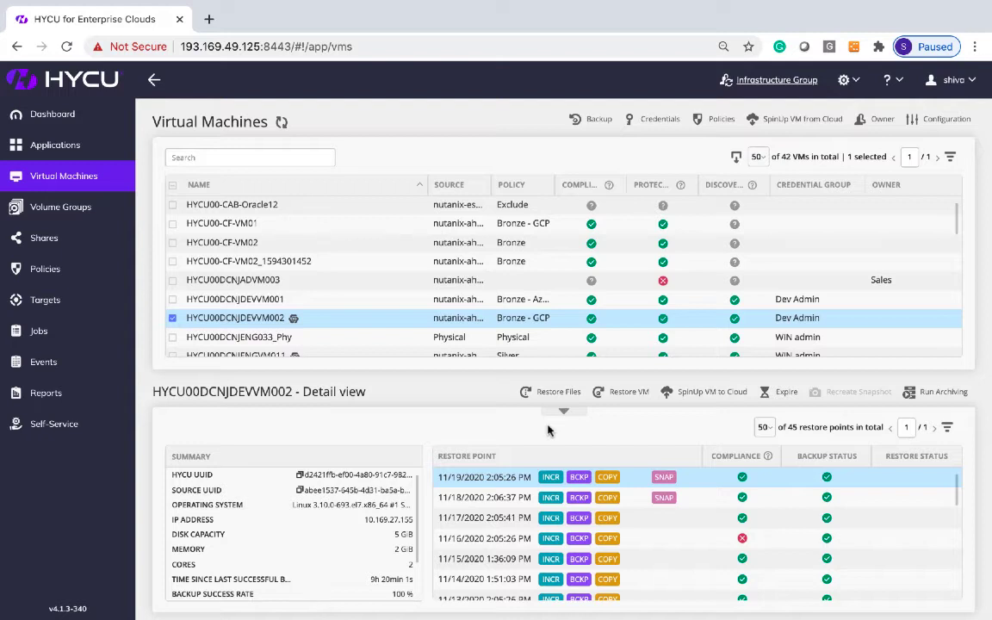
Go through a SpinUp from GCP to the VM settings for demosql, check the storage container choices, and leave without running it.
left_click(785, 123)
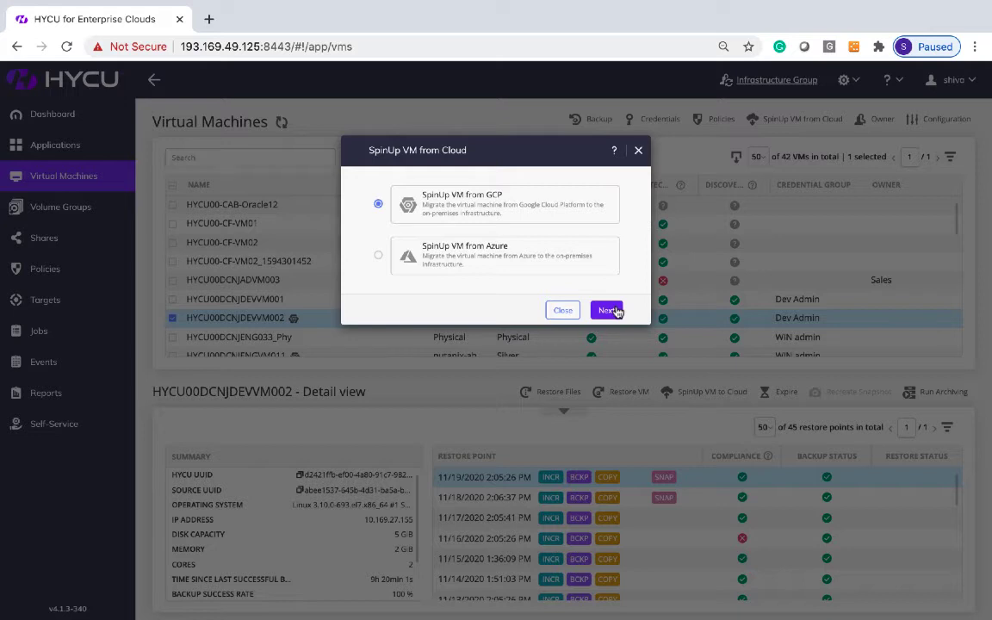
left_click(608, 311)
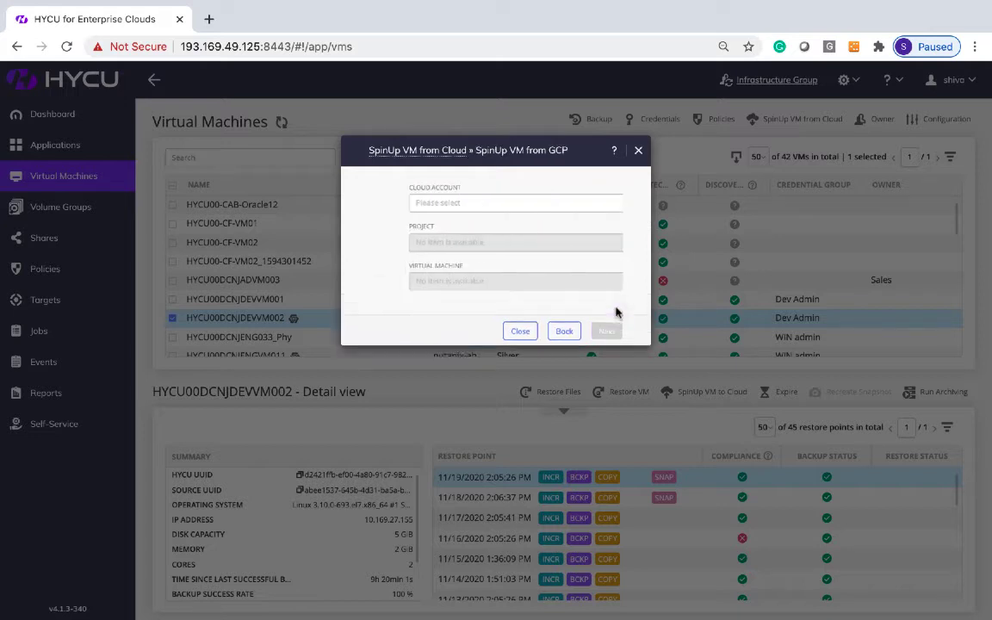
left_click(605, 363)
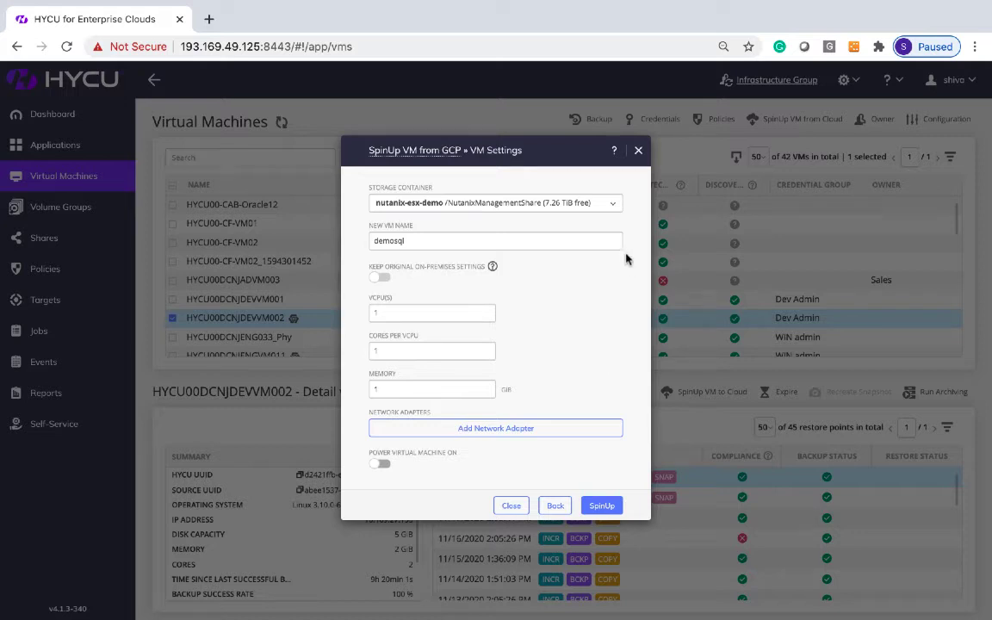
left_click(613, 206)
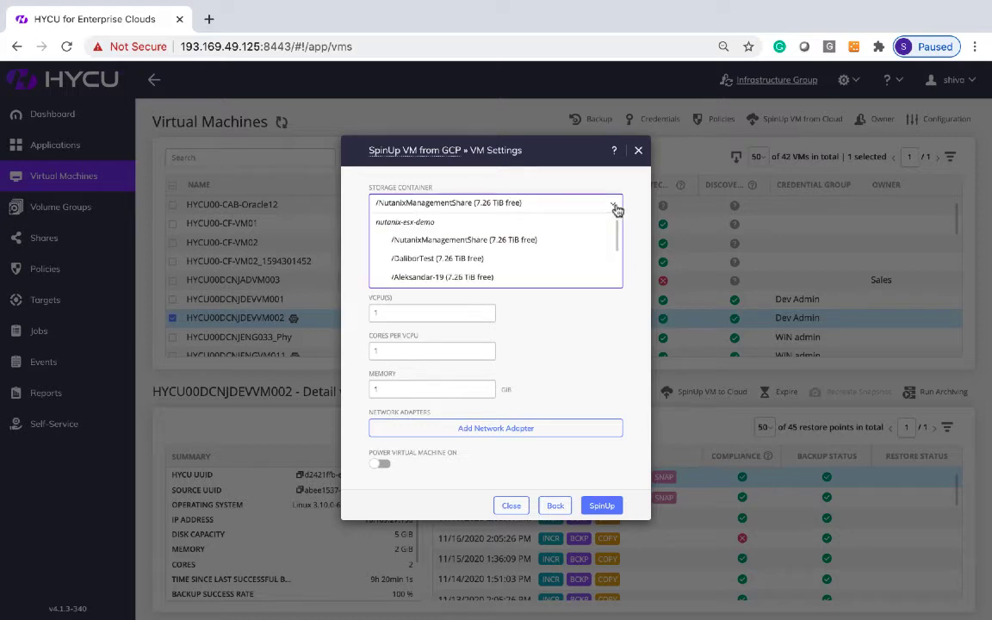
left_click(616, 209)
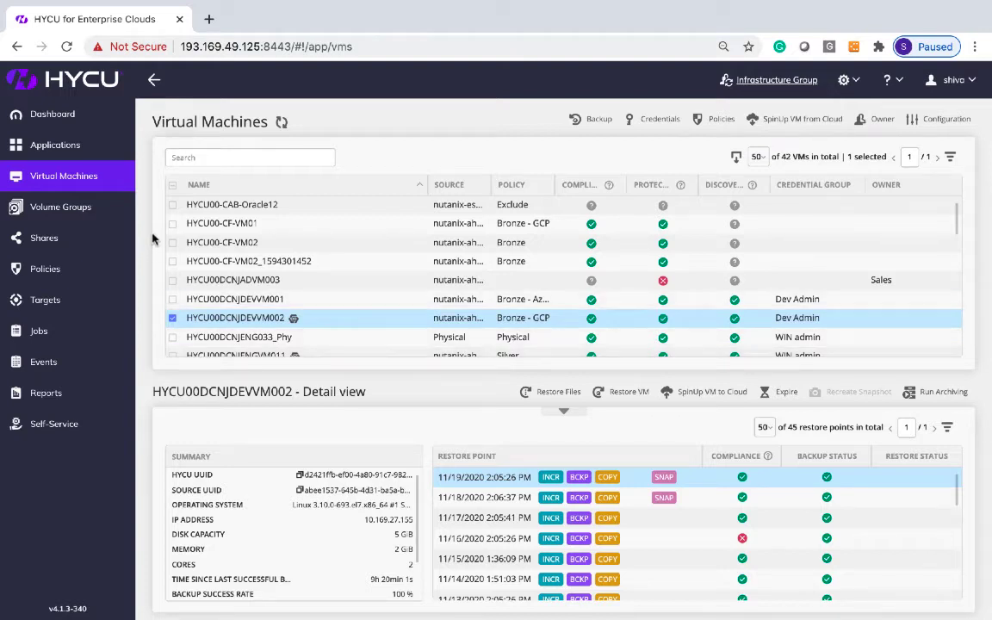
Review the protected volume groups, and view the details and restore points of the Support share.
left_click(111, 218)
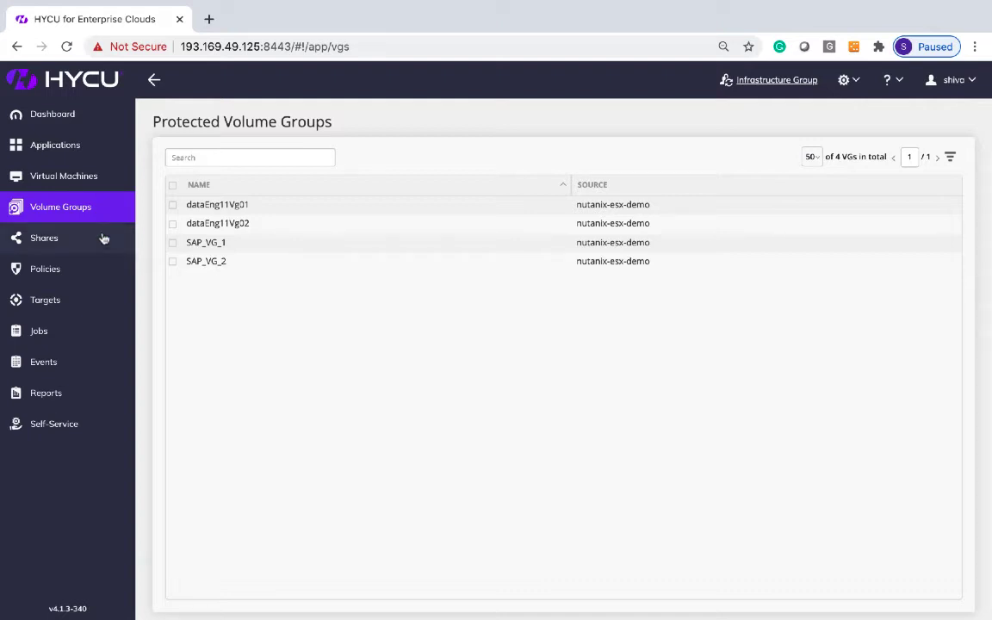
left_click(103, 246)
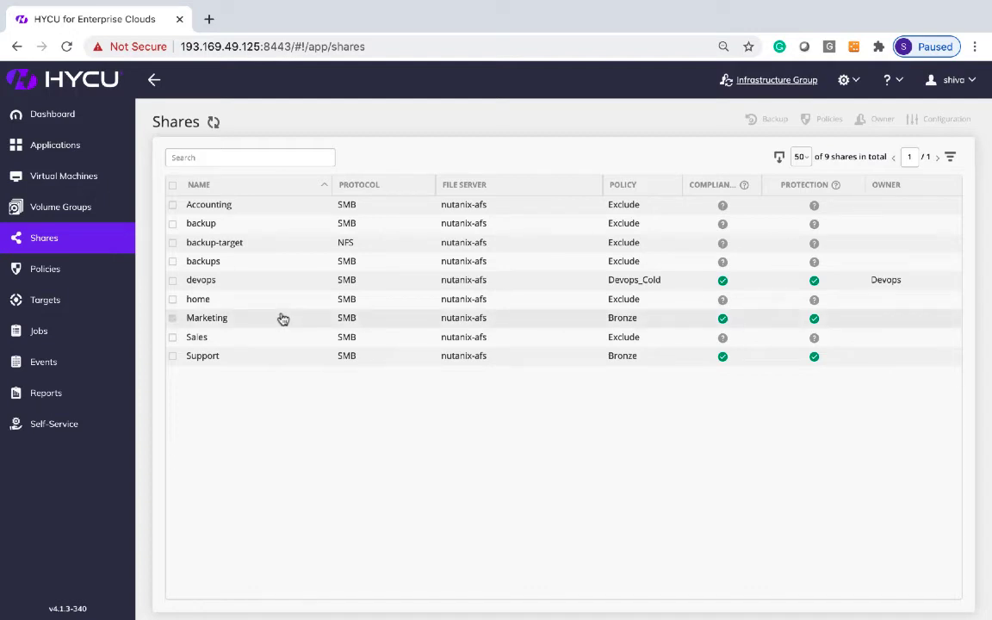
left_click(282, 356)
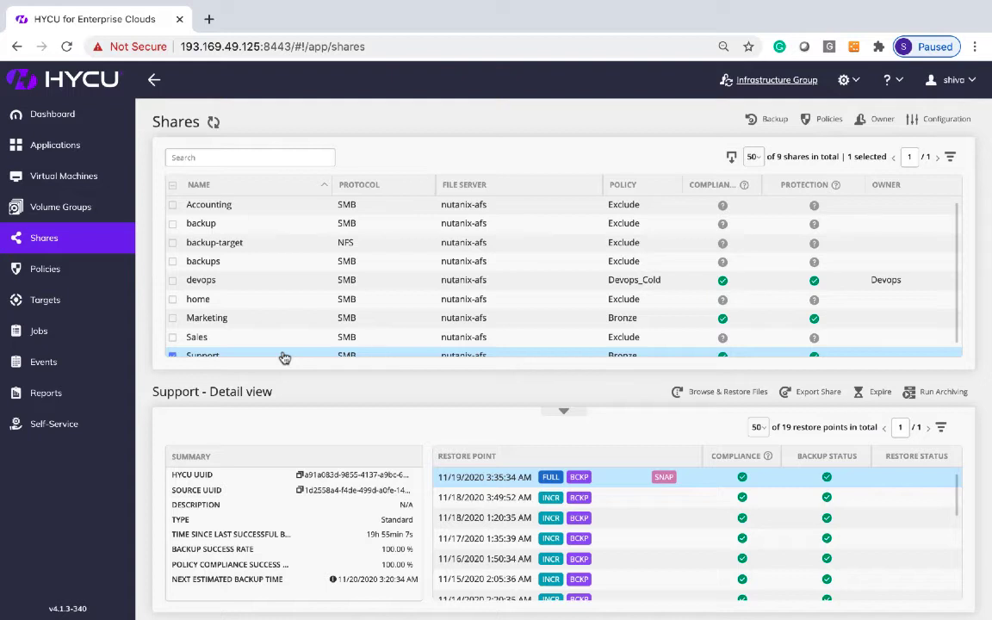
Browse the JJD_Barbados folder in the Support share's latest restore point, and close without restoring any files.
left_click(702, 393)
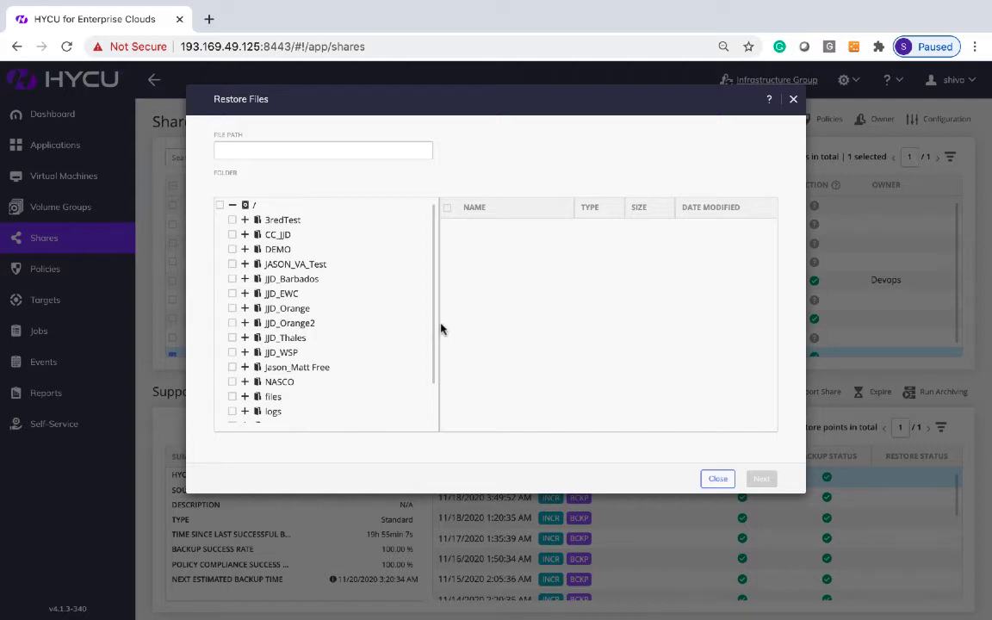
left_click(307, 282)
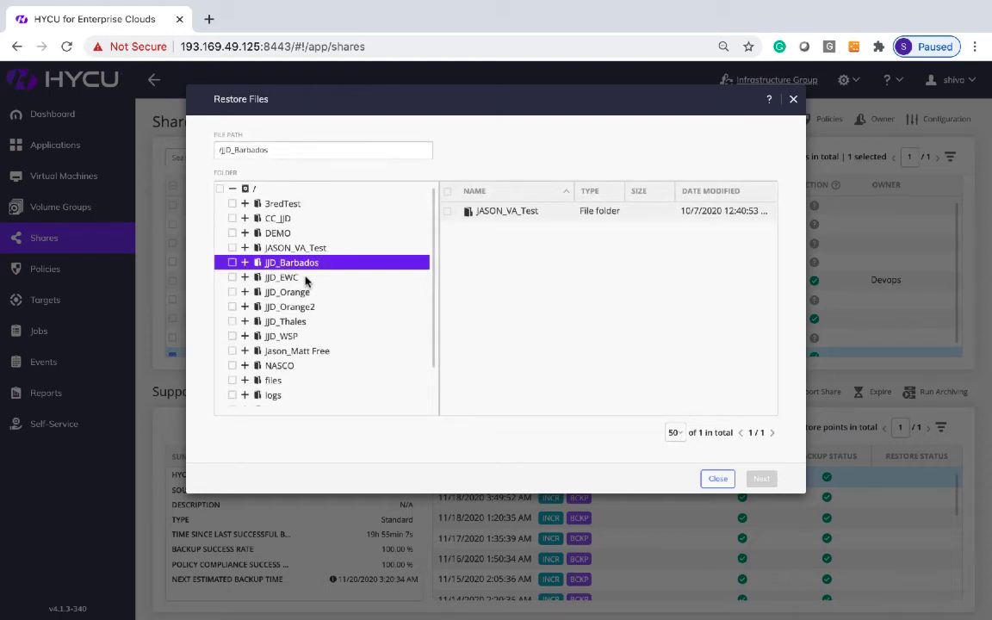
left_click(713, 478)
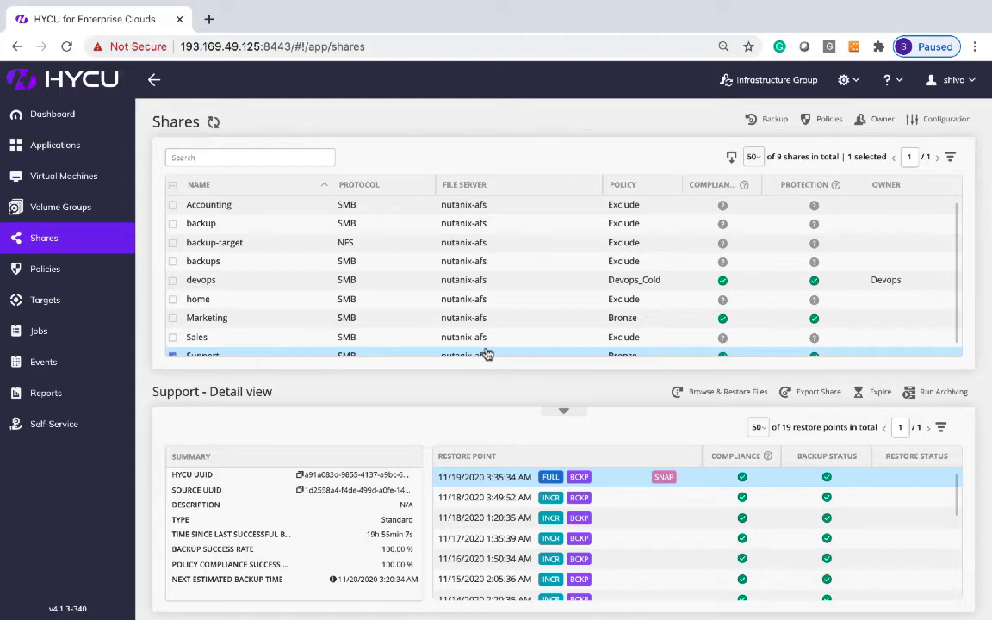
Review the list of configured backup targets and their types, health and sizes.
left_click(97, 304)
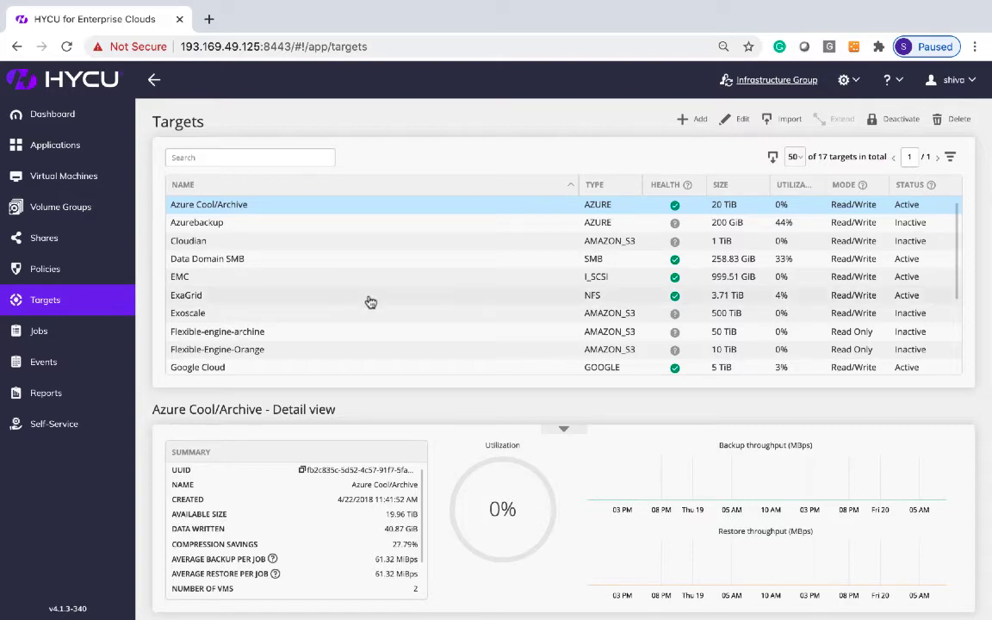
scroll(368, 303, "down", 3)
scroll(370, 301, "down", 4)
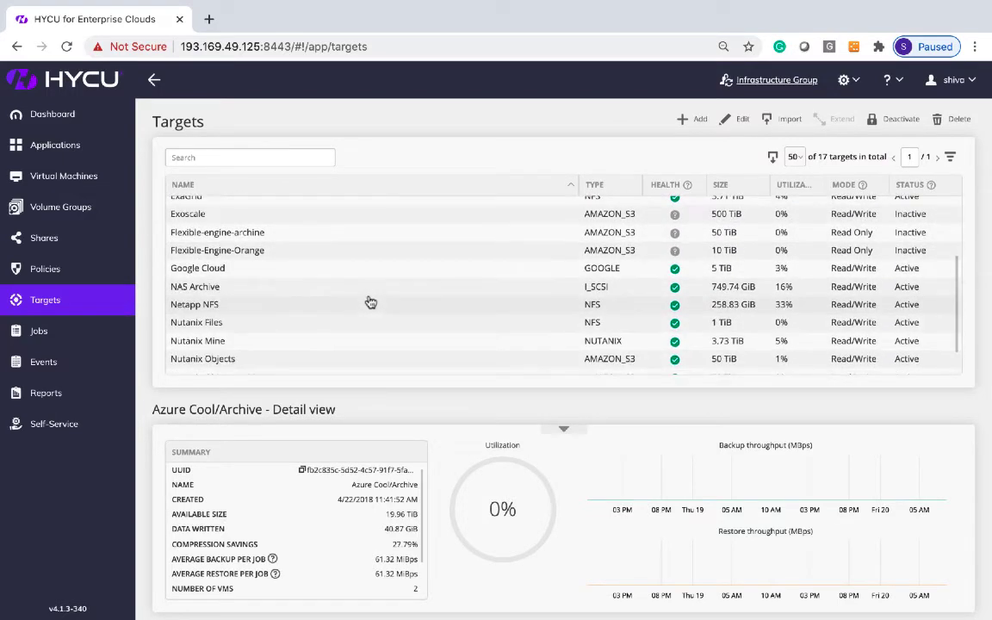
Check the target types available for a new target, view the AWS S3/Compatible settings, and close without saving.
left_click(694, 119)
scroll(524, 348, "down", 2)
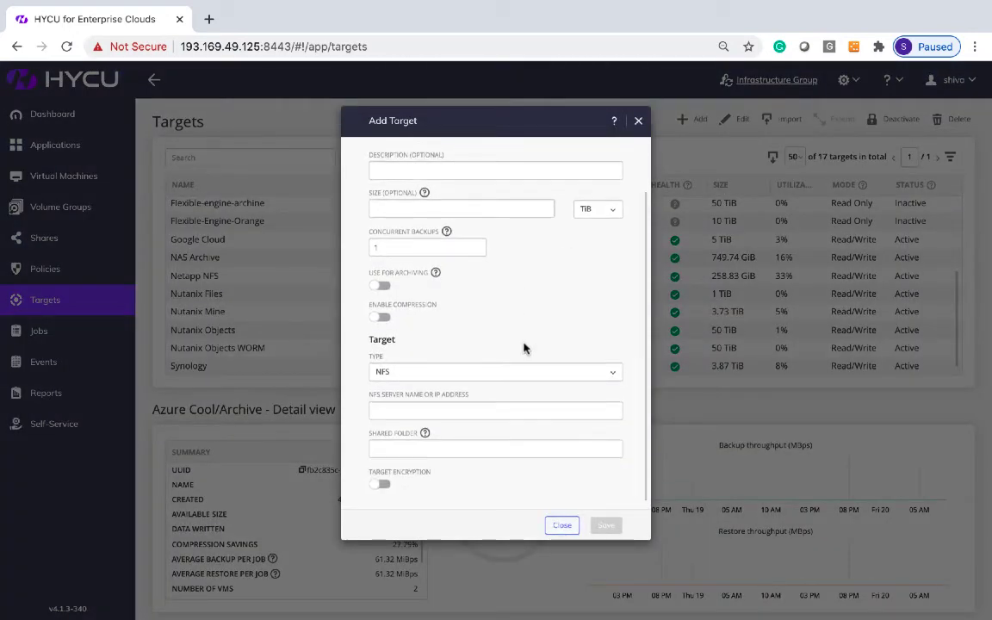
left_click(605, 373)
scroll(605, 375, "down", 1)
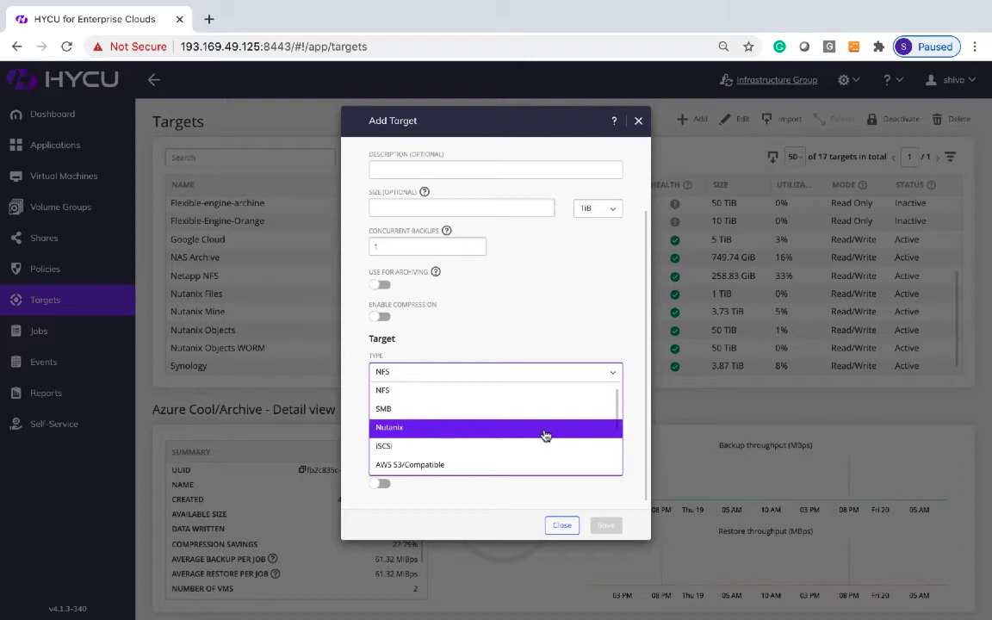
scroll(545, 435, "down", 2)
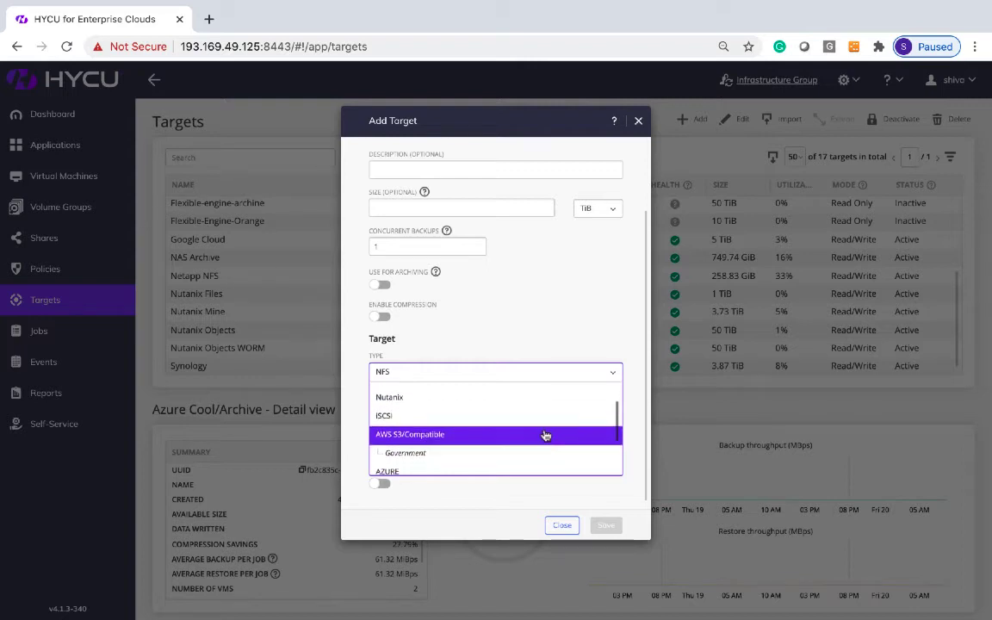
scroll(545, 435, "down", 3)
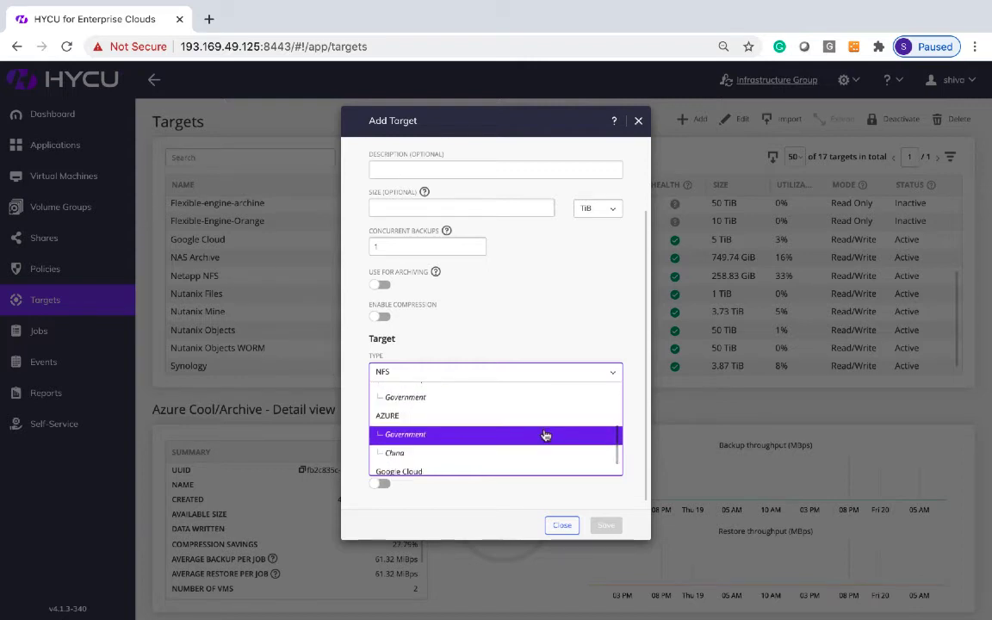
scroll(545, 435, "up", 1)
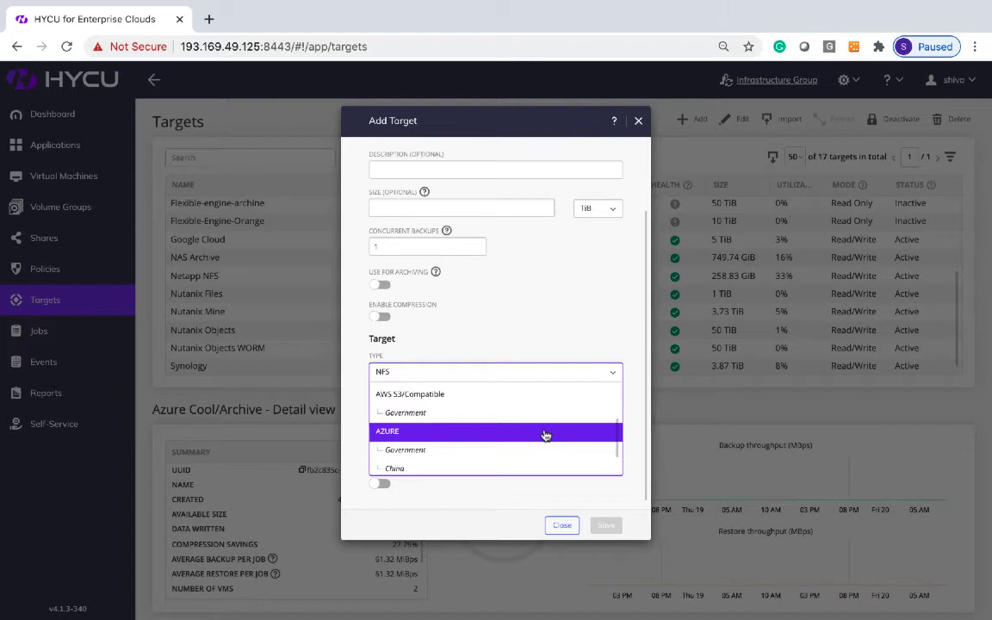
scroll(545, 435, "down", 2)
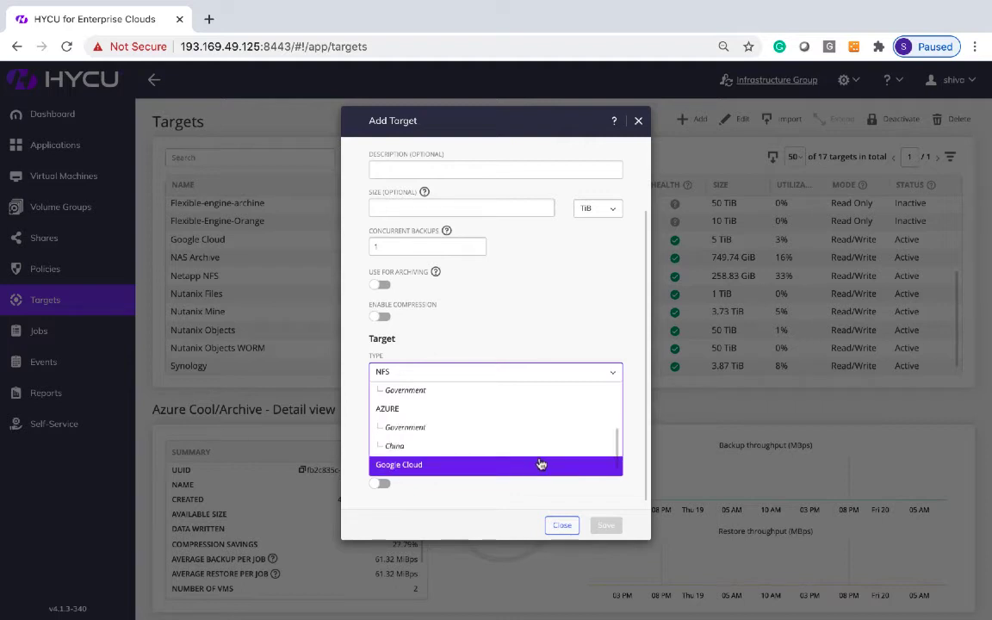
scroll(541, 465, "up", 2)
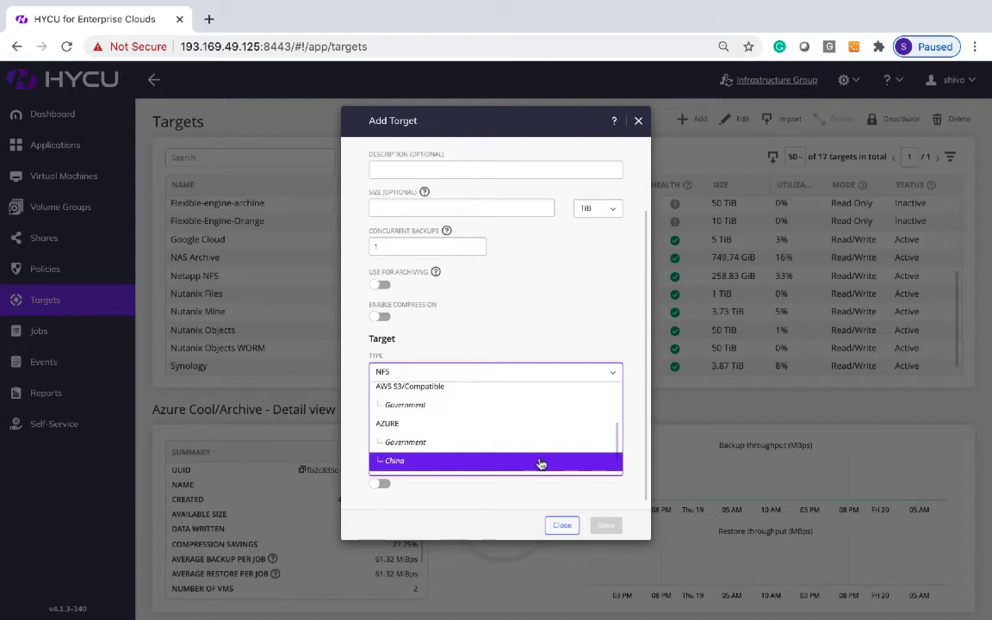
left_click(510, 389)
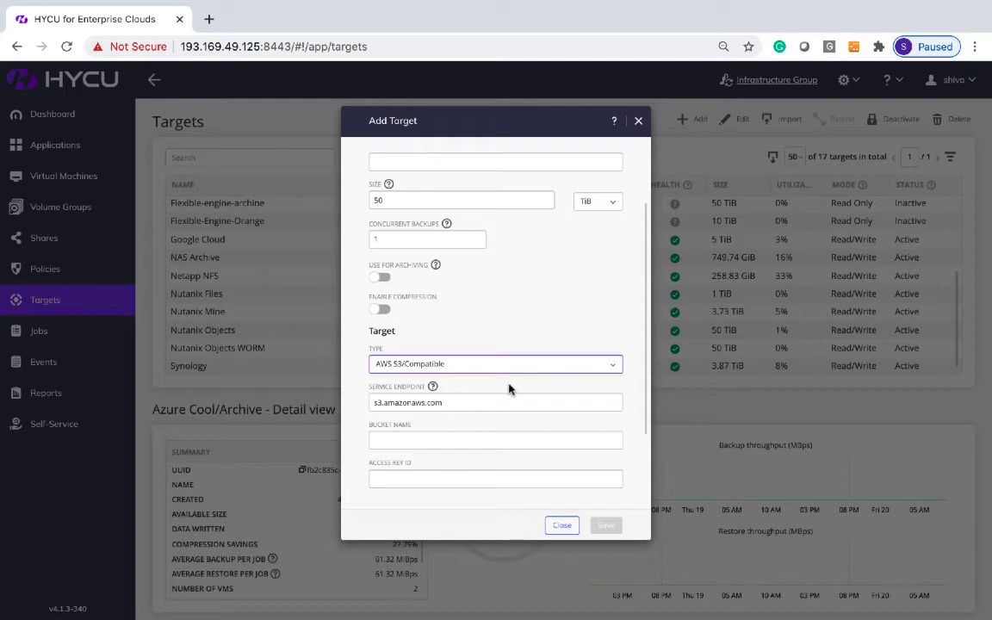
left_click(561, 525)
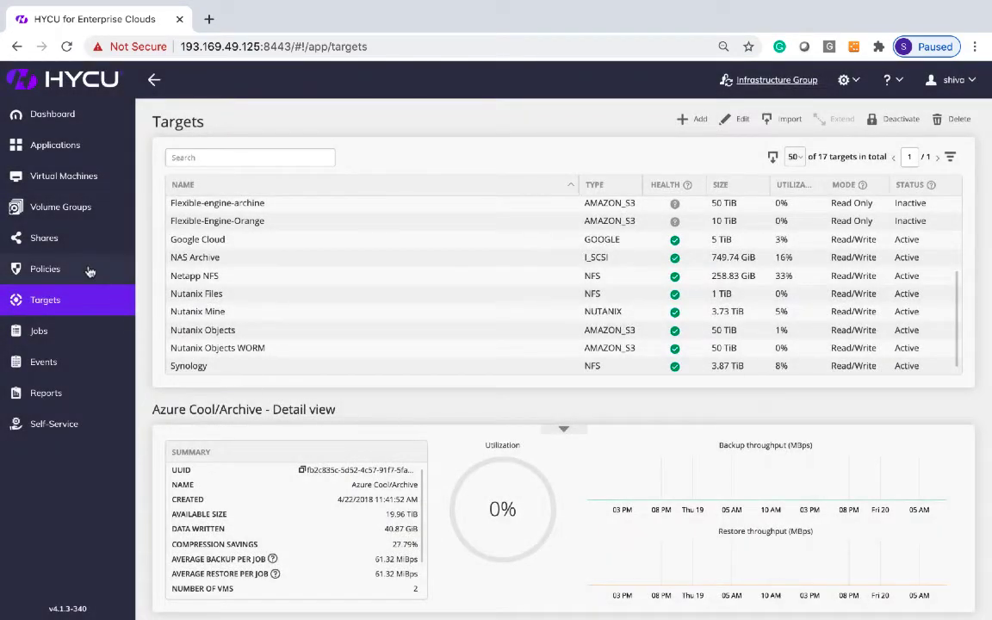
Start a new backup policy named demo.
left_click(89, 272)
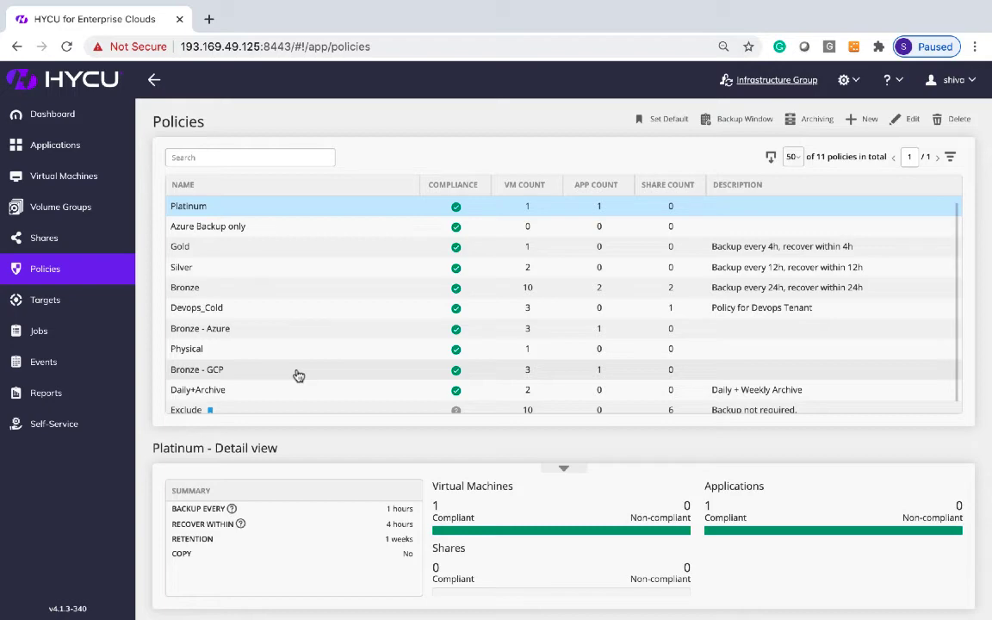
left_click(869, 119)
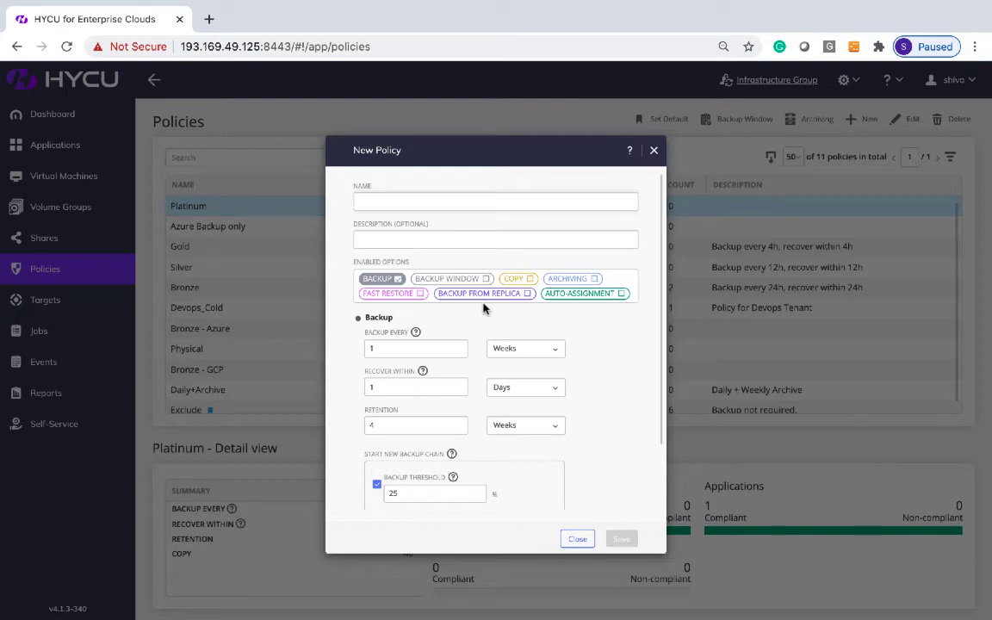
type("demo")
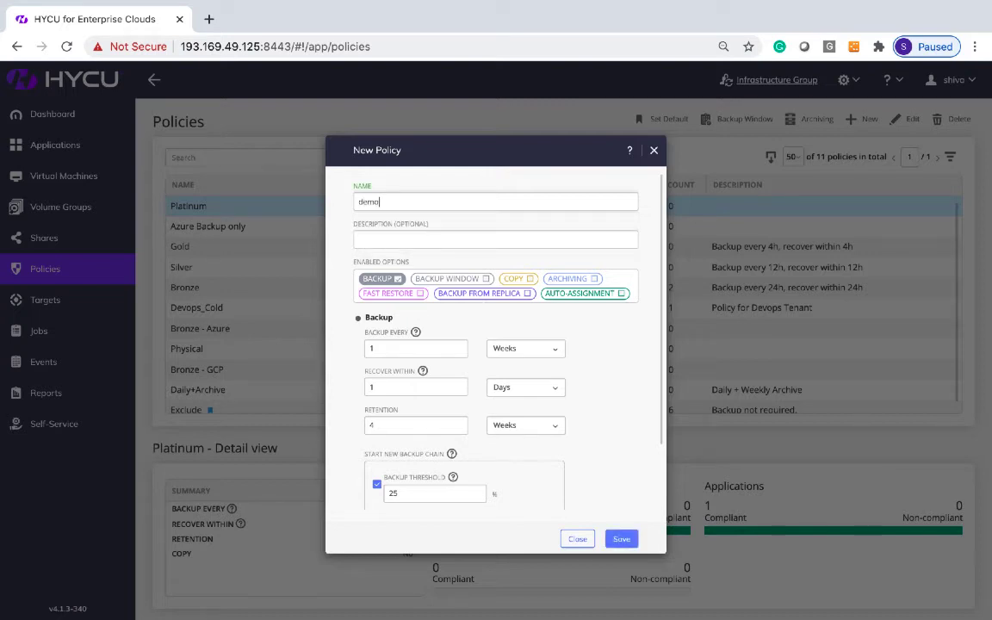
Check the time unit choices for the demo policy's backup frequency, keeping the unit at Weeks.
scroll(495, 345, "down", 1)
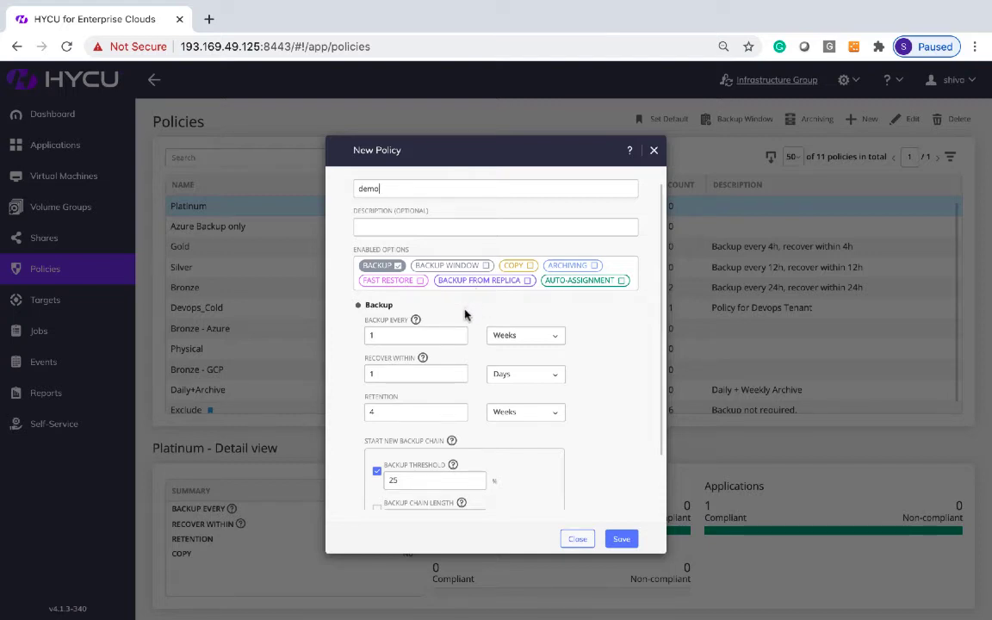
scroll(465, 315, "down", 1)
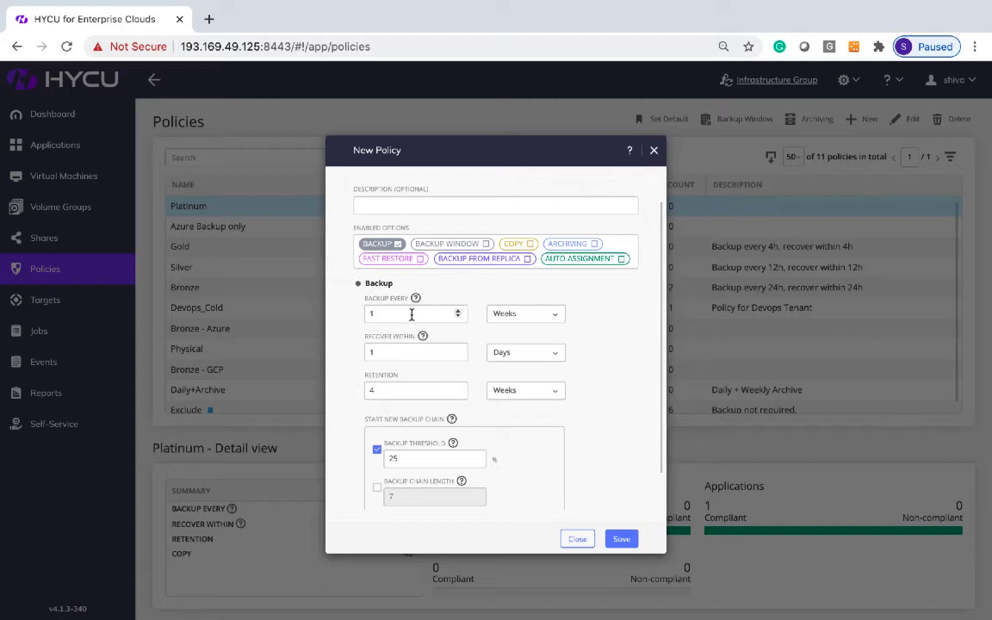
left_click(530, 316)
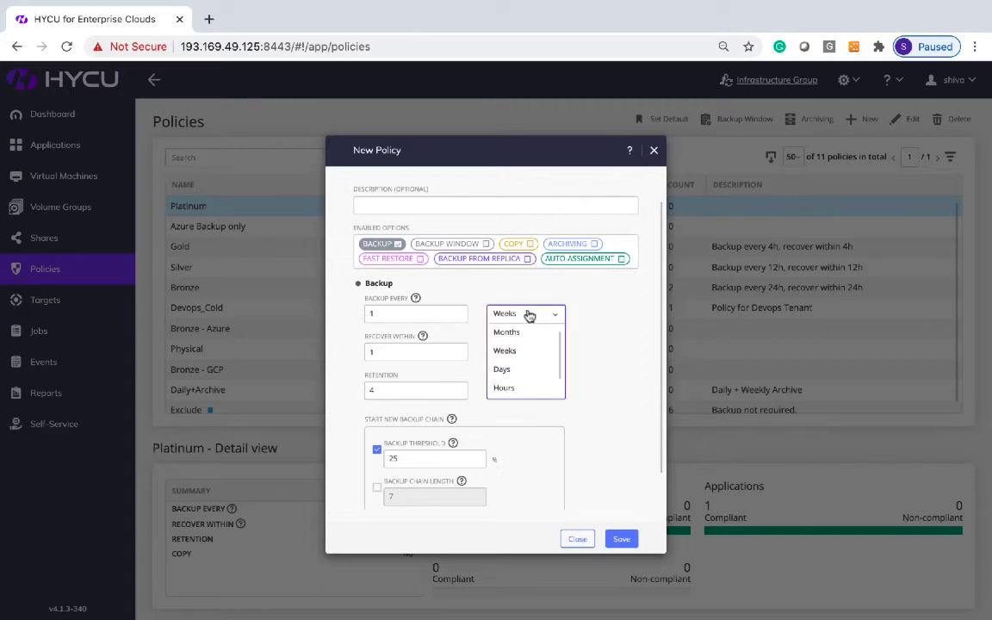
left_click(528, 315)
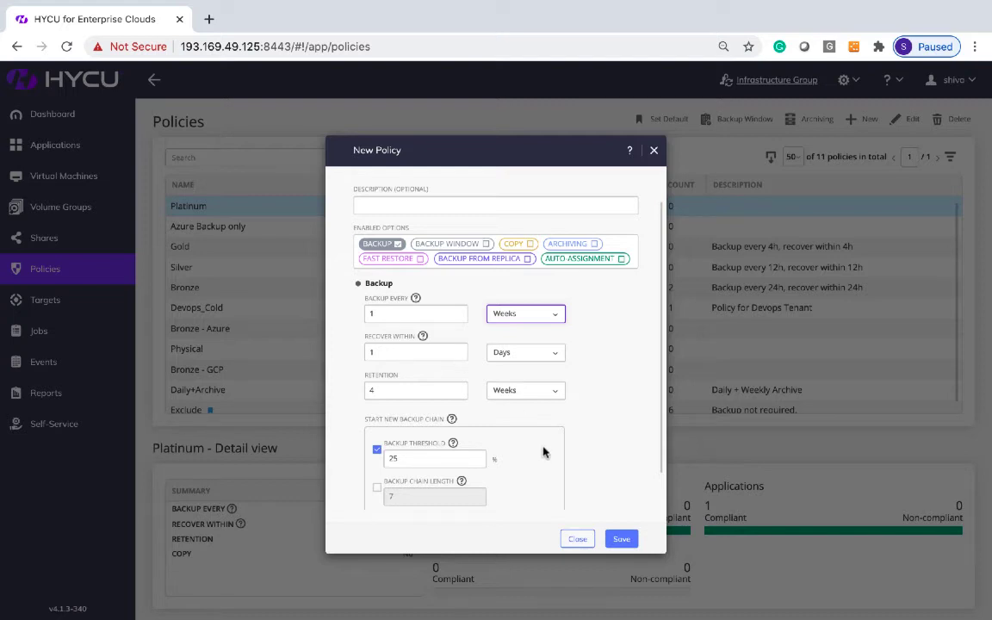
Try the backup chain length option for starting a new backup chain, and disable it again.
scroll(542, 450, "down", 2)
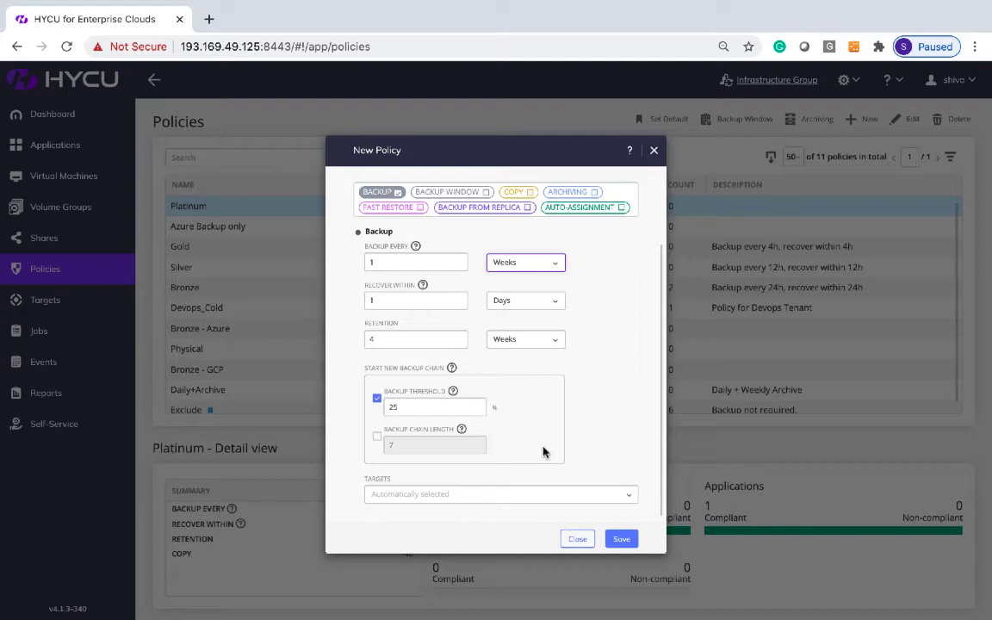
left_click(377, 438)
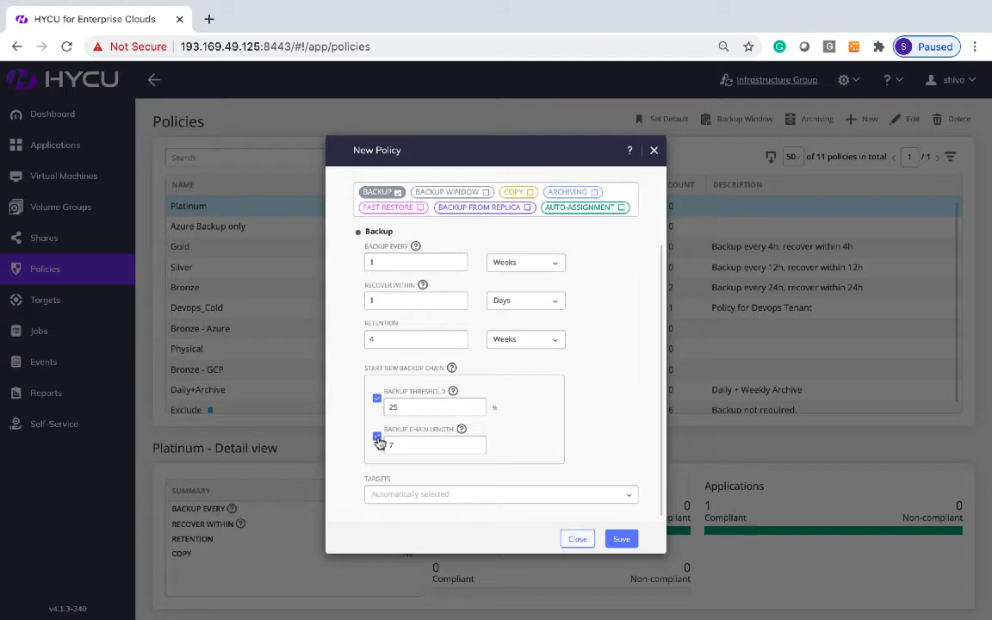
left_click(377, 437)
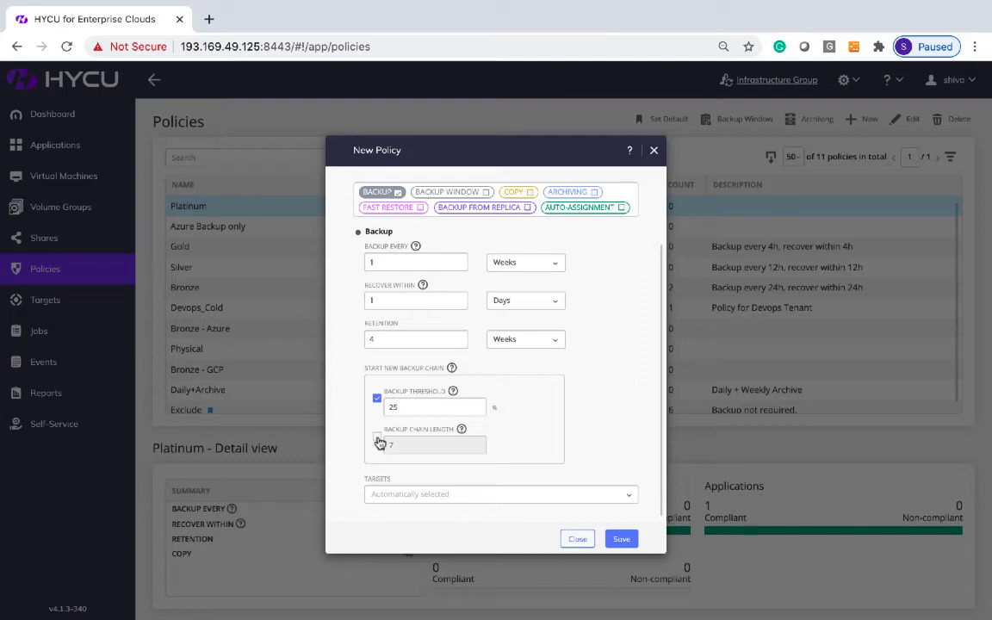
Try Data Domain SMB and EMC as the demo policy's backup targets, and clear that target selection.
left_click(574, 498)
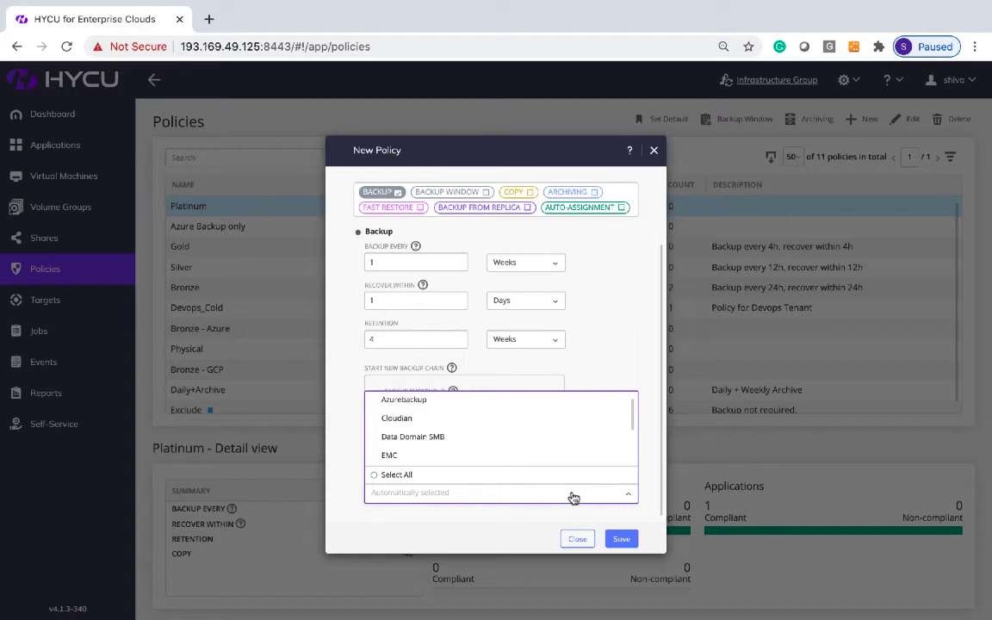
left_click(523, 439)
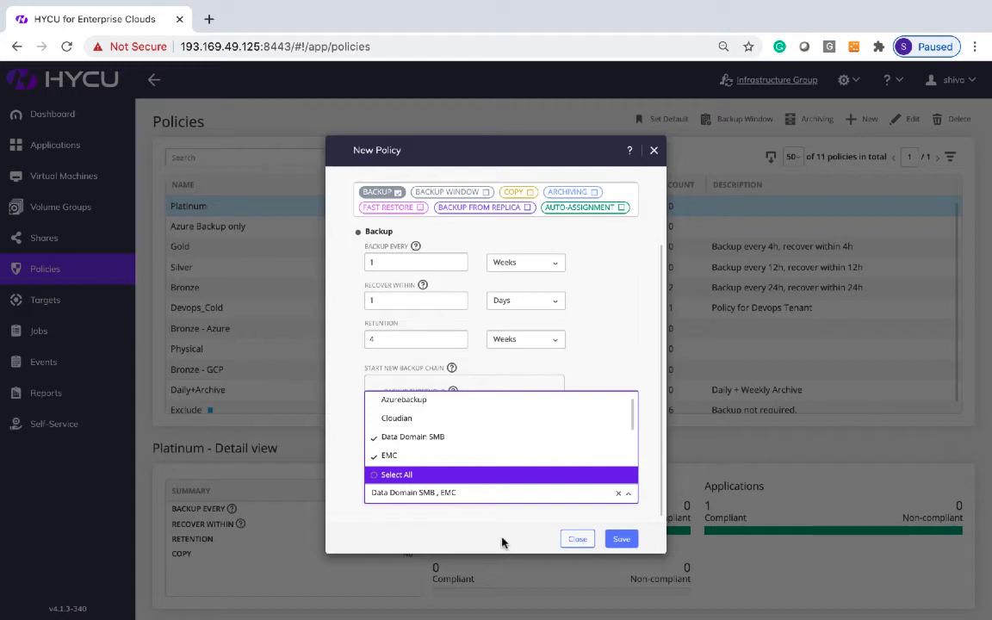
left_click(618, 493)
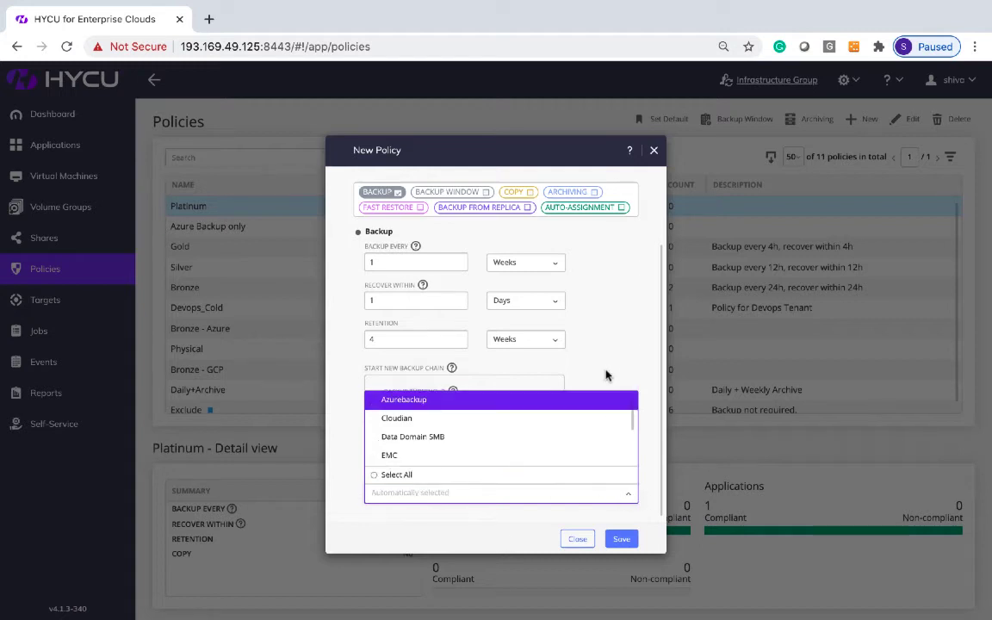
Enable the Fast Restore option for the demo policy and check its retention settings.
left_click(616, 349)
scroll(617, 349, "up", 2)
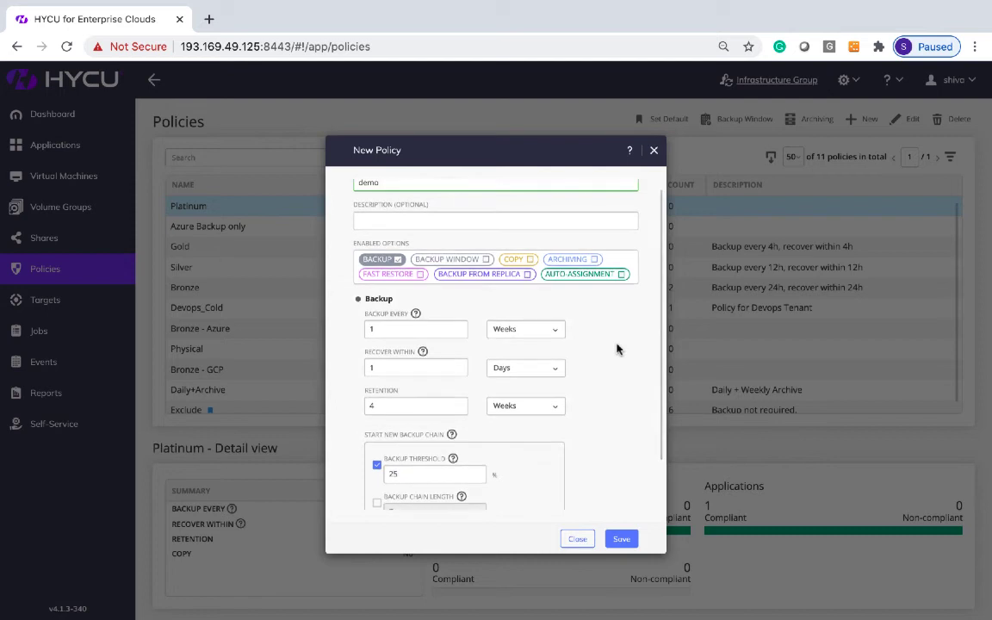
scroll(616, 349, "up", 1)
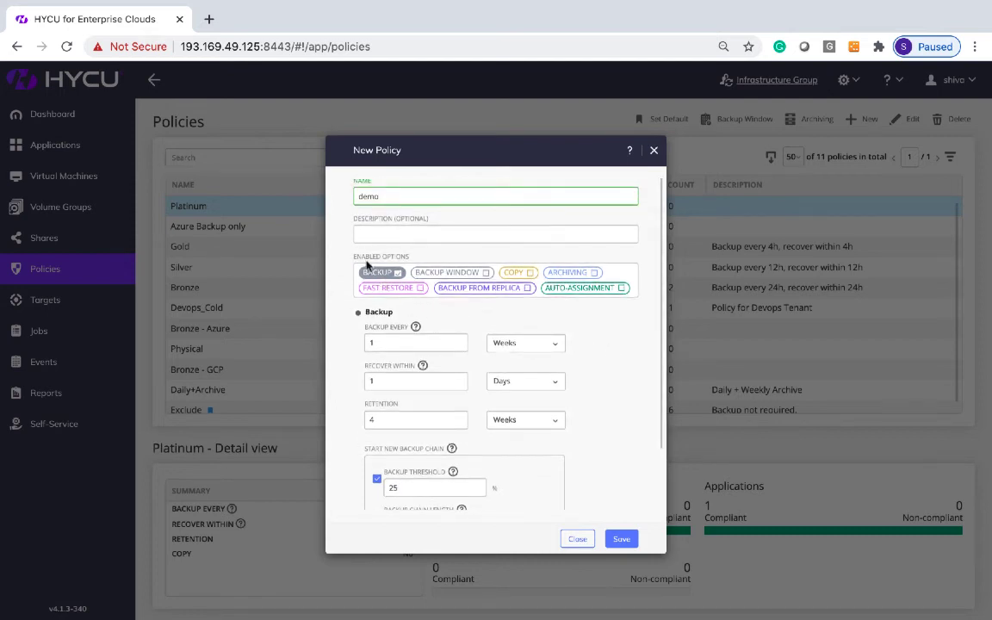
left_click(420, 290)
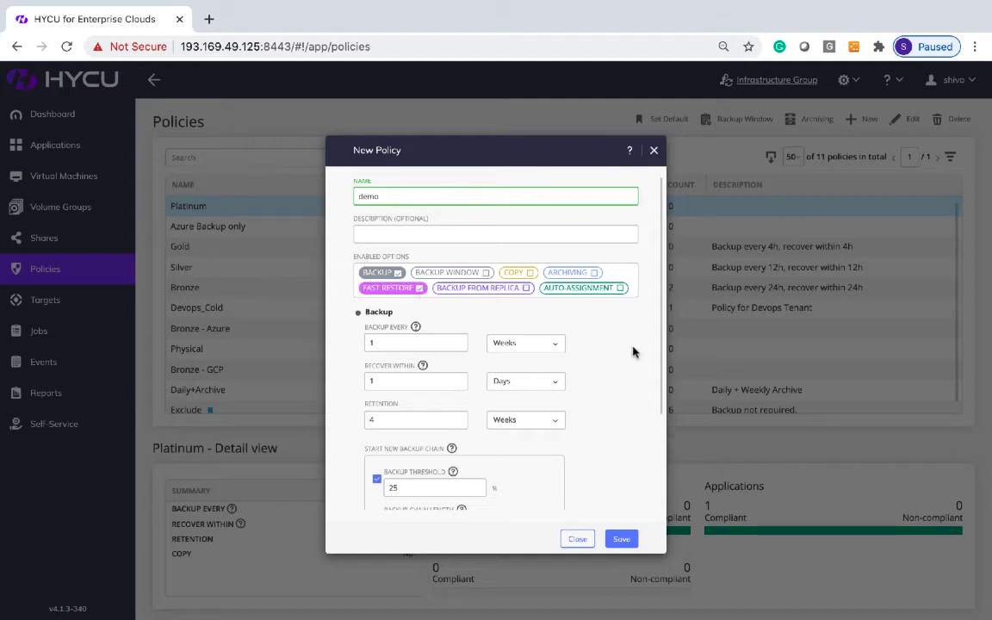
scroll(632, 352, "down", 3)
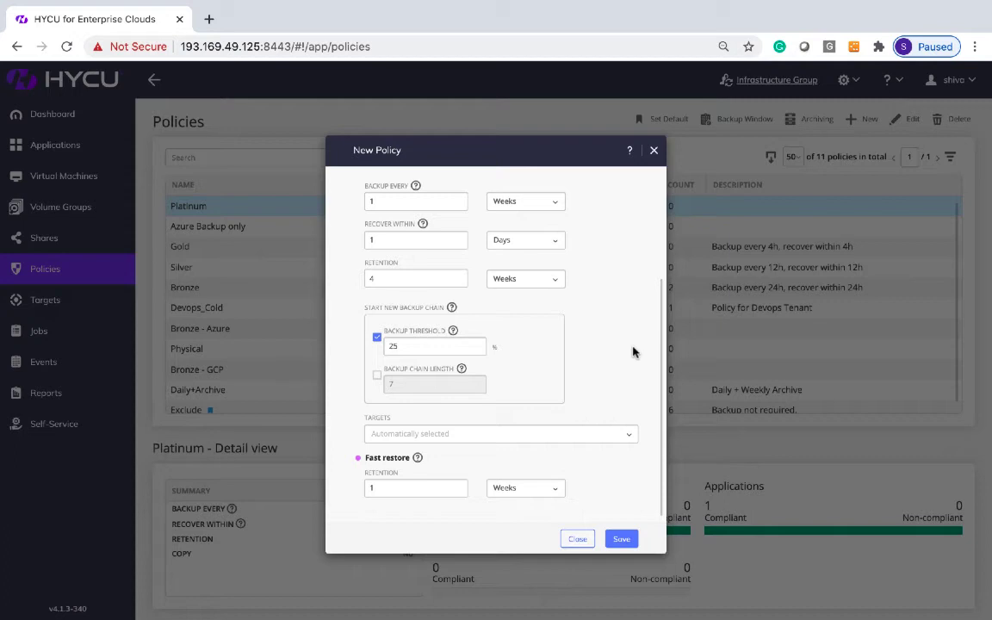
Swap the demo policy's Fast Restore option for Copy and check the copy retention and target settings.
scroll(633, 351, "up", 3)
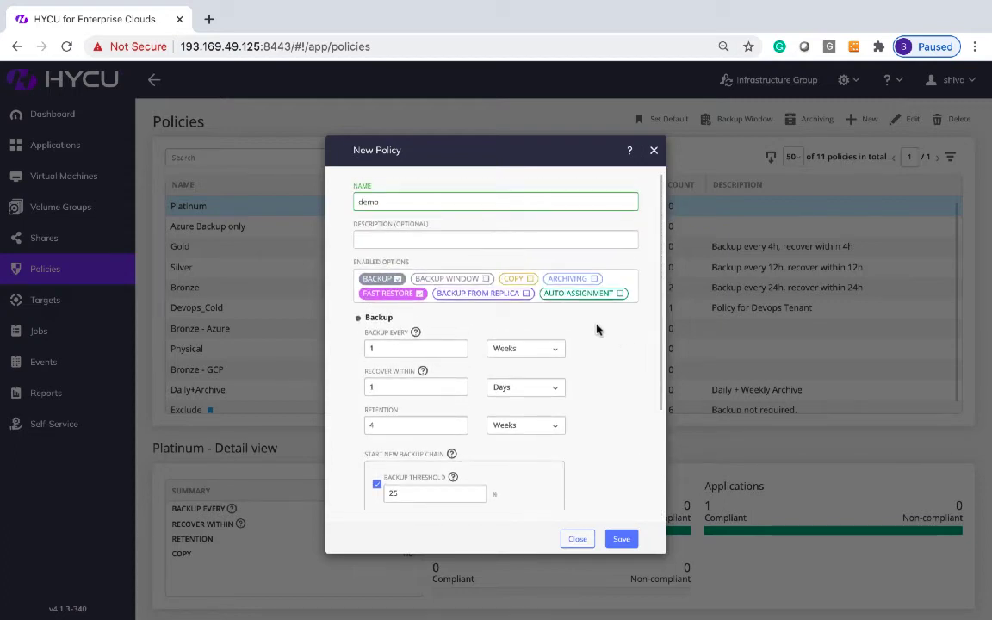
left_click(531, 279)
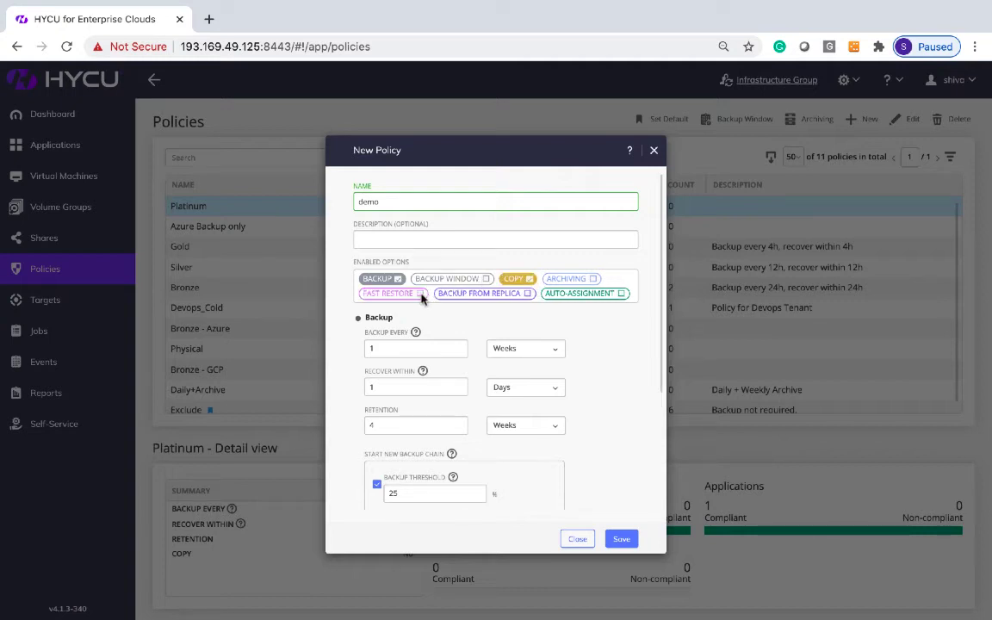
scroll(631, 358, "down", 2)
scroll(632, 358, "down", 2)
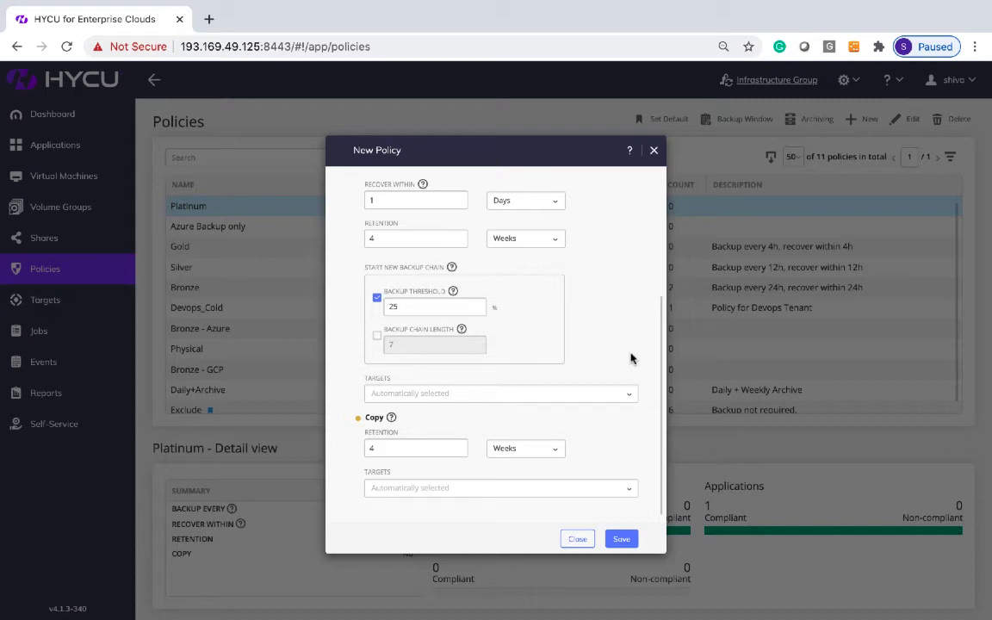
Swap the demo policy's Copy option for Backup from Replica and check the central site cluster setting.
scroll(631, 358, "up", 5)
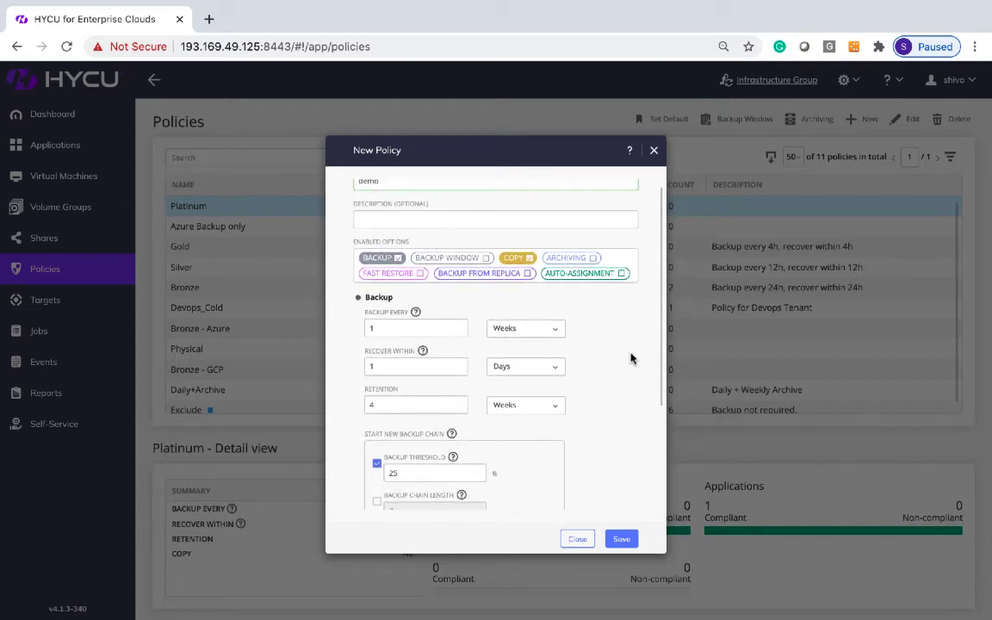
left_click(529, 258)
left_click(482, 273)
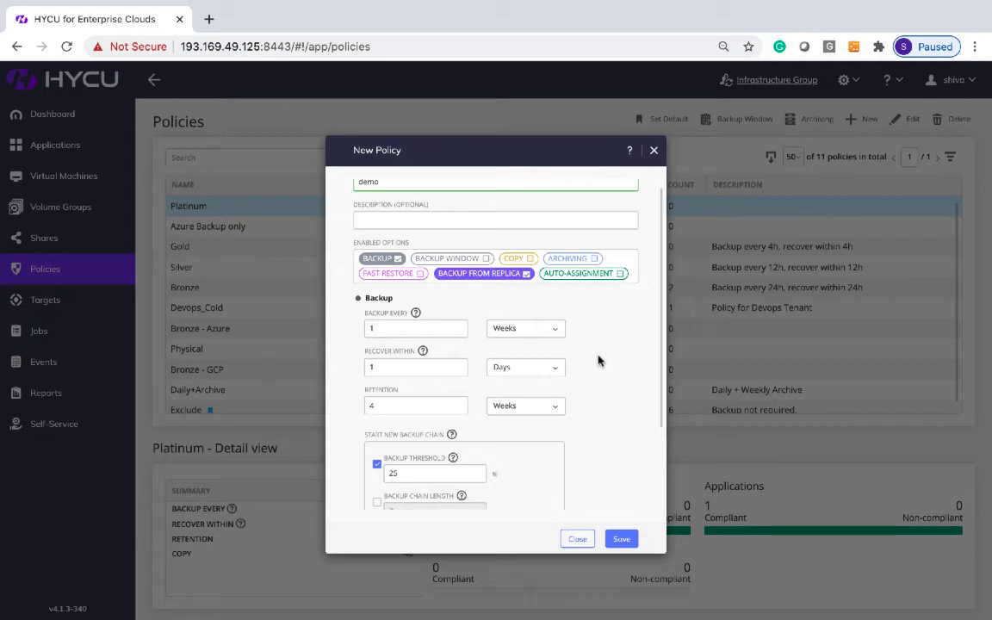
scroll(599, 360, "down", 3)
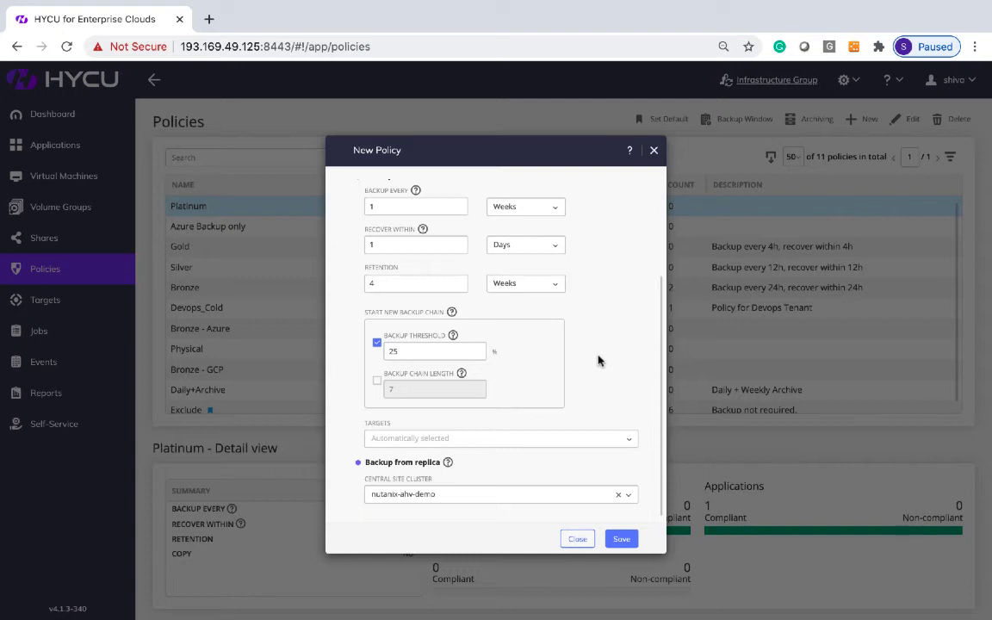
Swap Backup from Replica for Archiving, check the available data archives, and close the demo policy without saving.
scroll(600, 361, "up", 3)
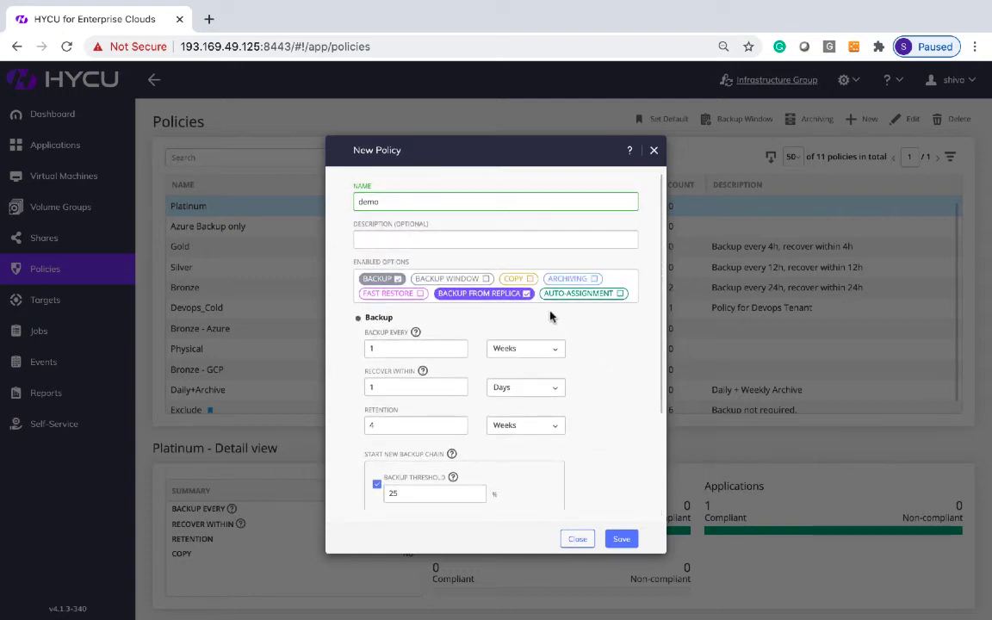
left_click(593, 279)
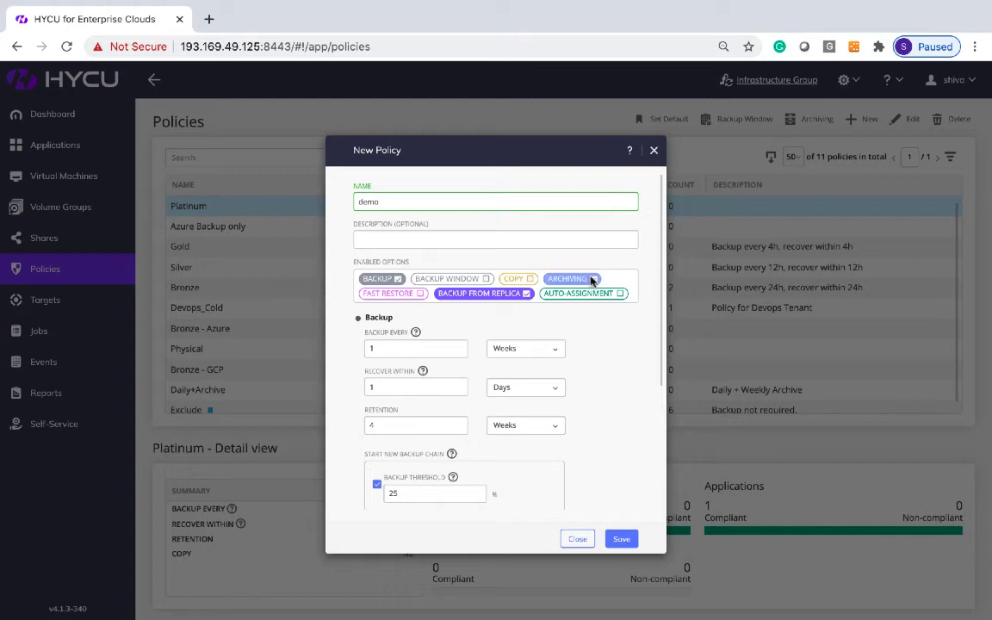
left_click(521, 294)
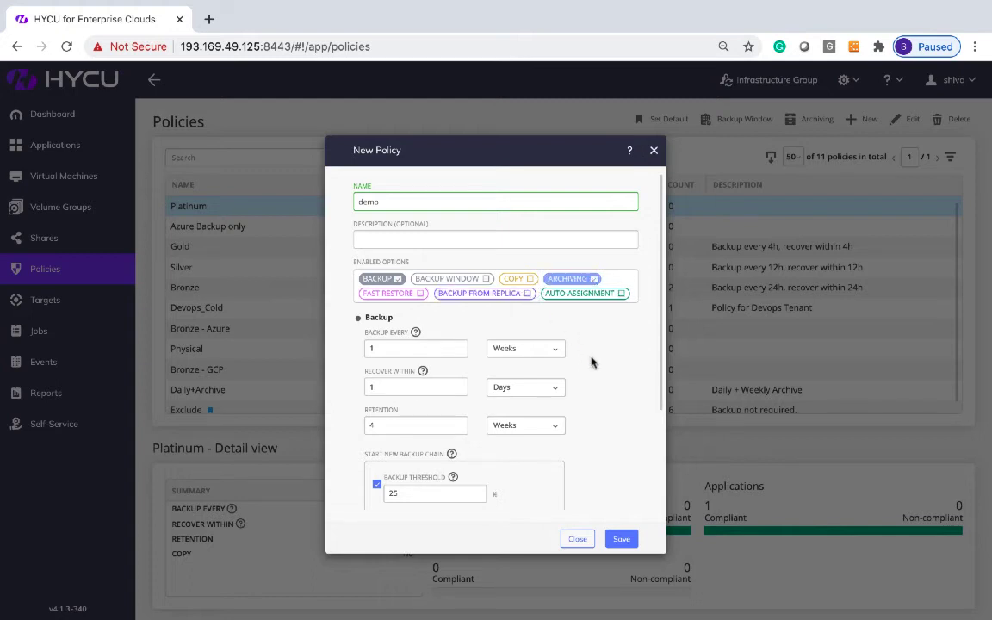
scroll(592, 362, "down", 4)
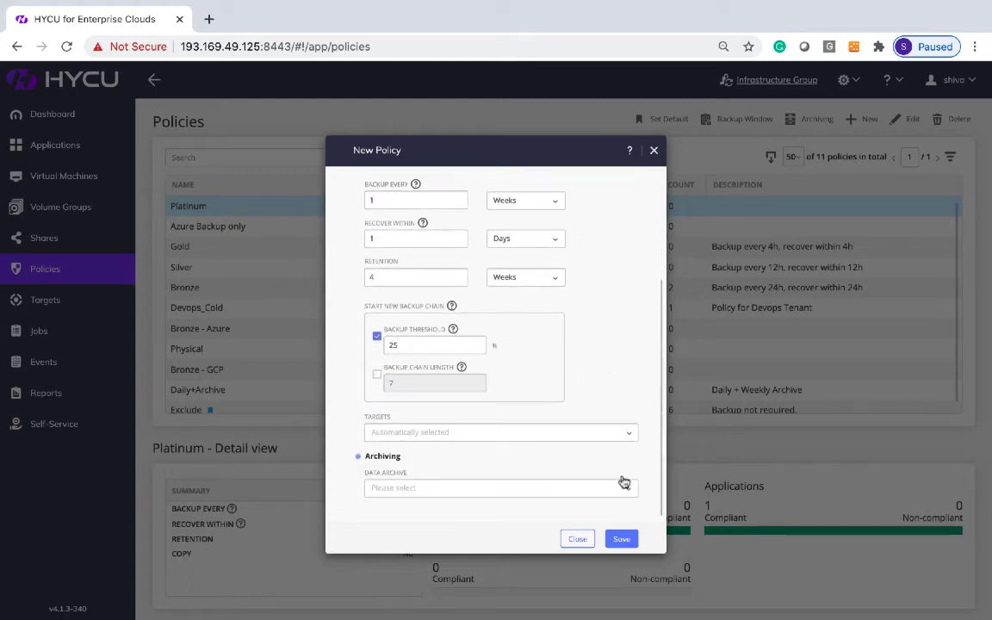
left_click(626, 490)
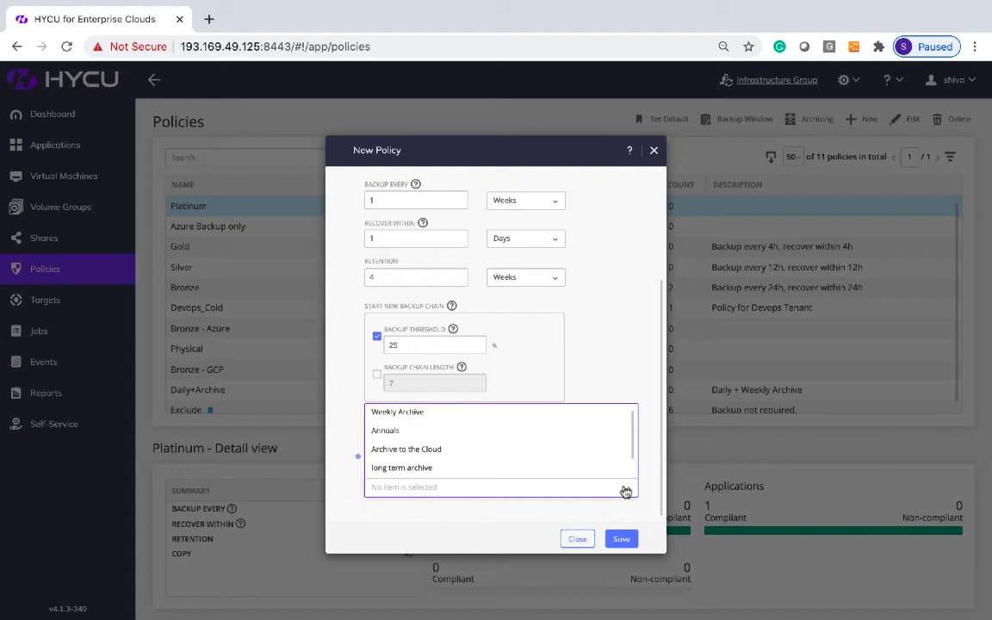
left_click(576, 540)
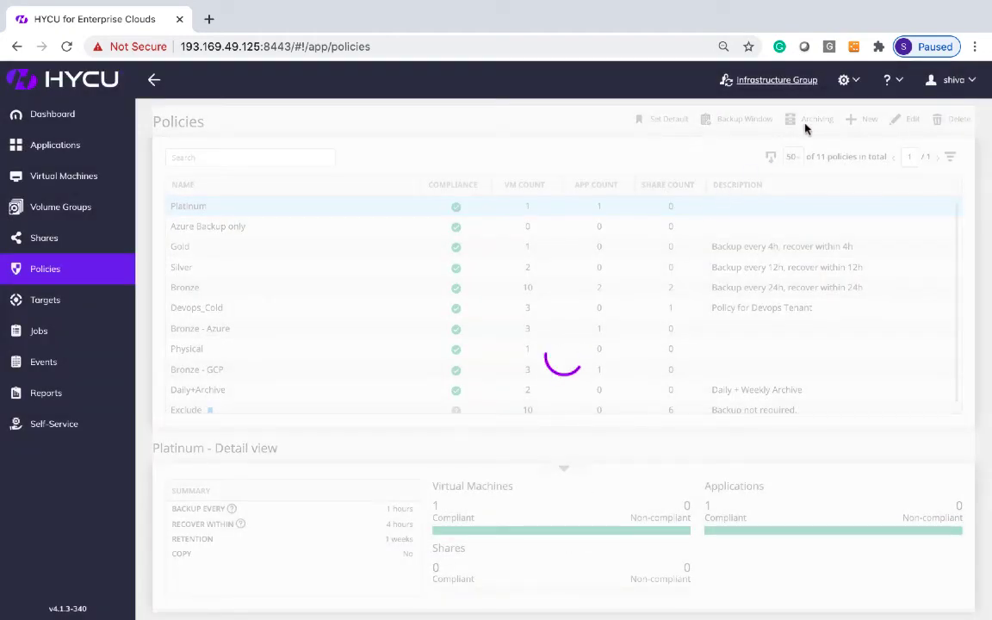
Try a new archiving configuration with Monthly and Yearly enabled, check the weekly target choices, and close it without saving.
left_click(811, 123)
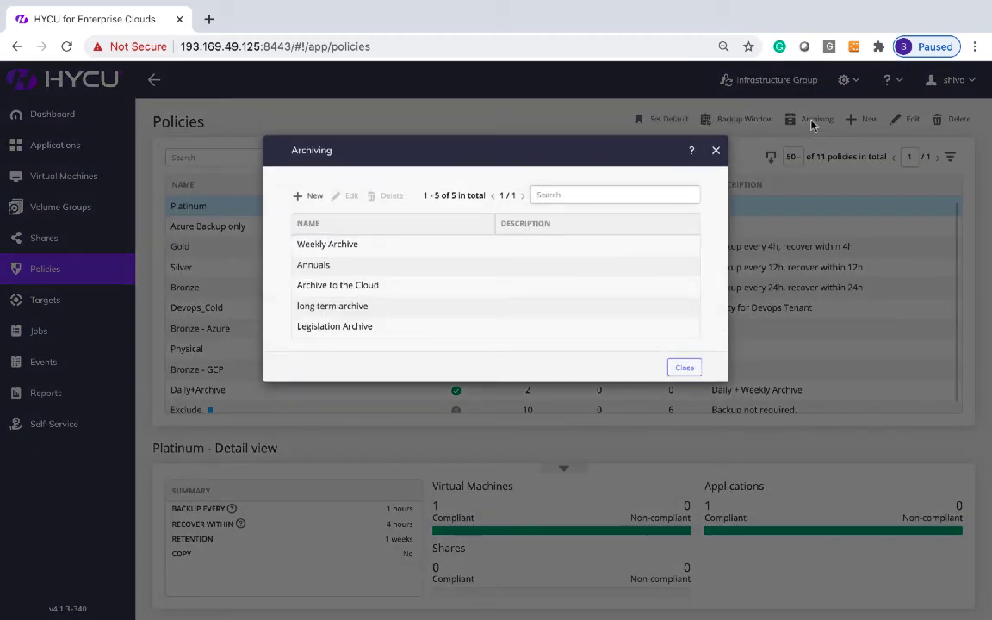
left_click(297, 196)
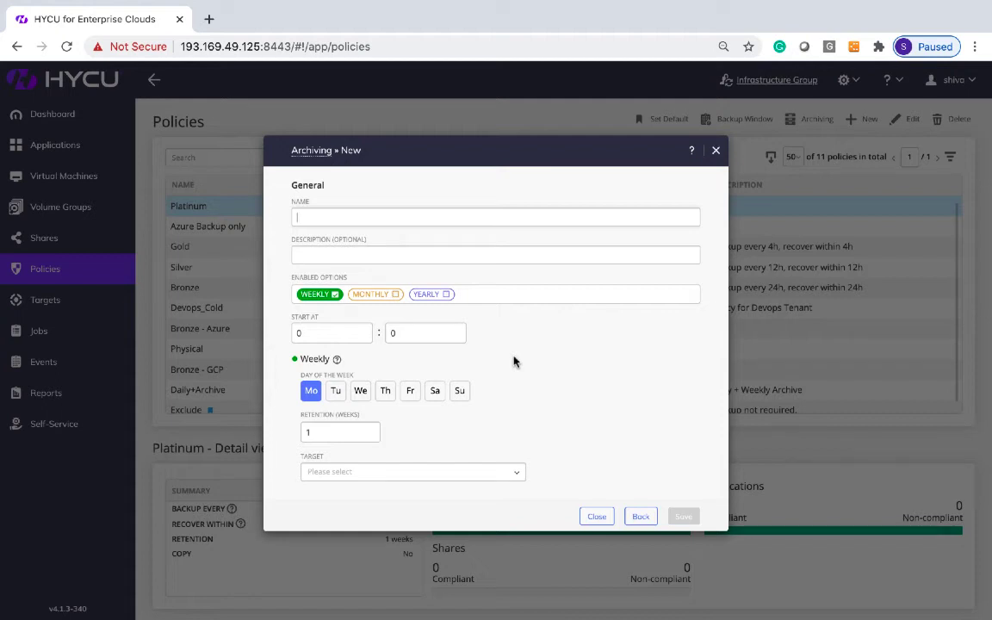
left_click(396, 295)
left_click(446, 318)
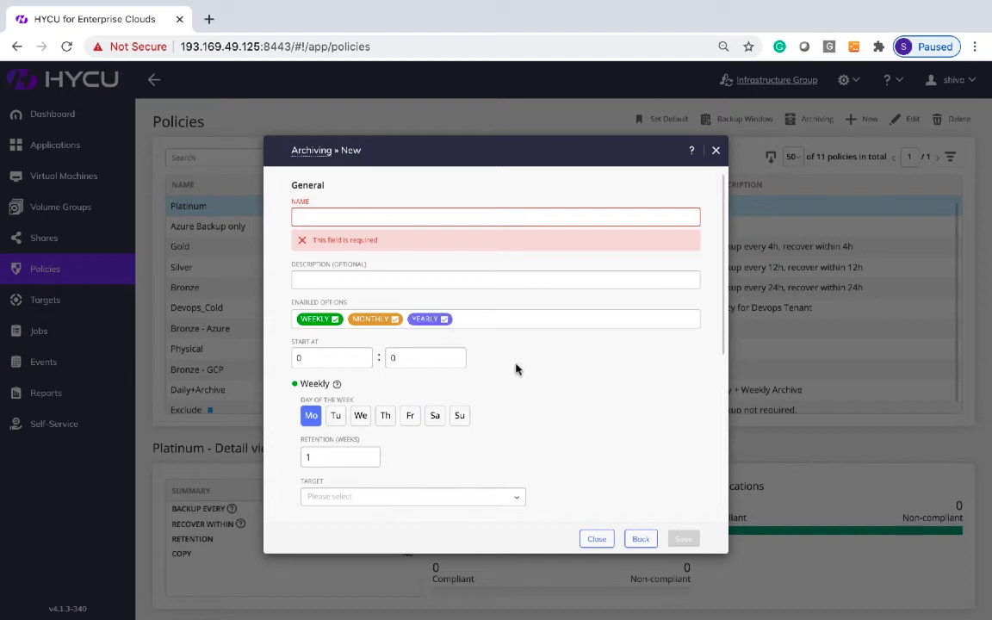
scroll(525, 375, "down", 1)
left_click(512, 449)
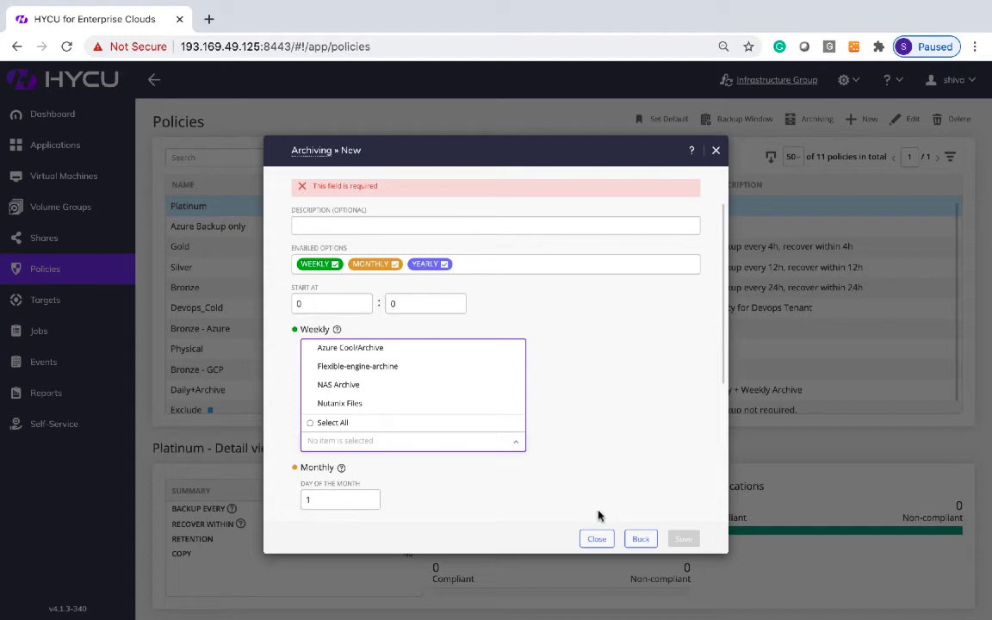
left_click(596, 538)
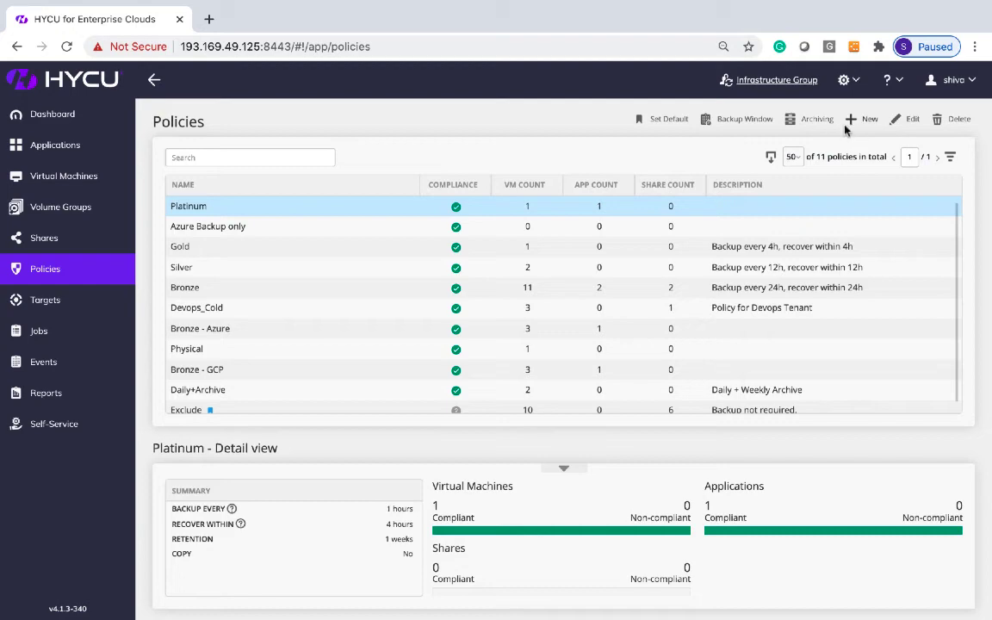
Start a new backup window, try the Incremental Only schedule type, and close it without saving.
left_click(746, 120)
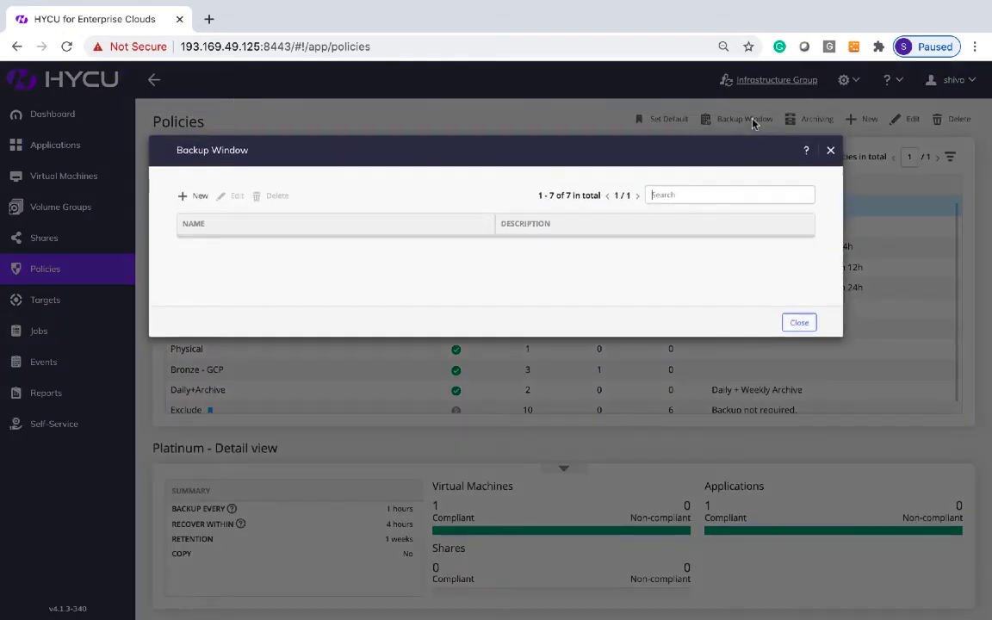
left_click(194, 196)
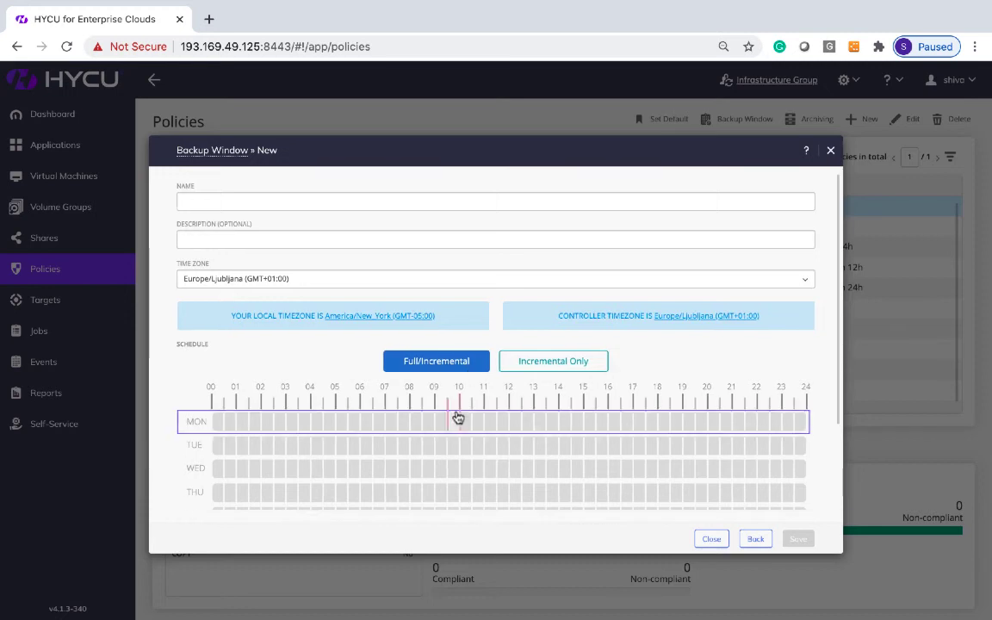
scroll(458, 417, "down", 1)
scroll(458, 416, "down", 1)
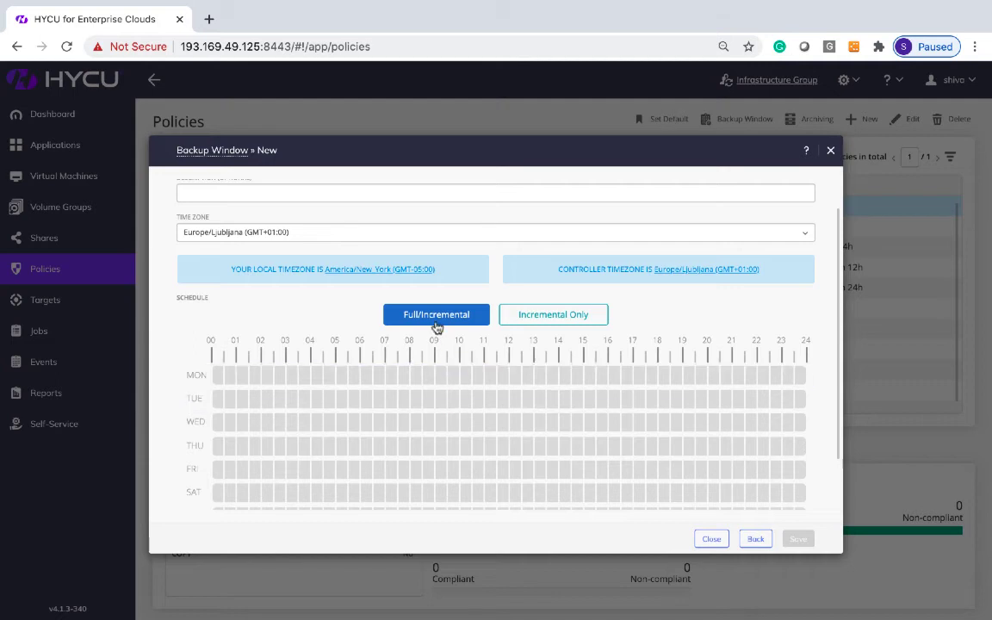
left_click(559, 324)
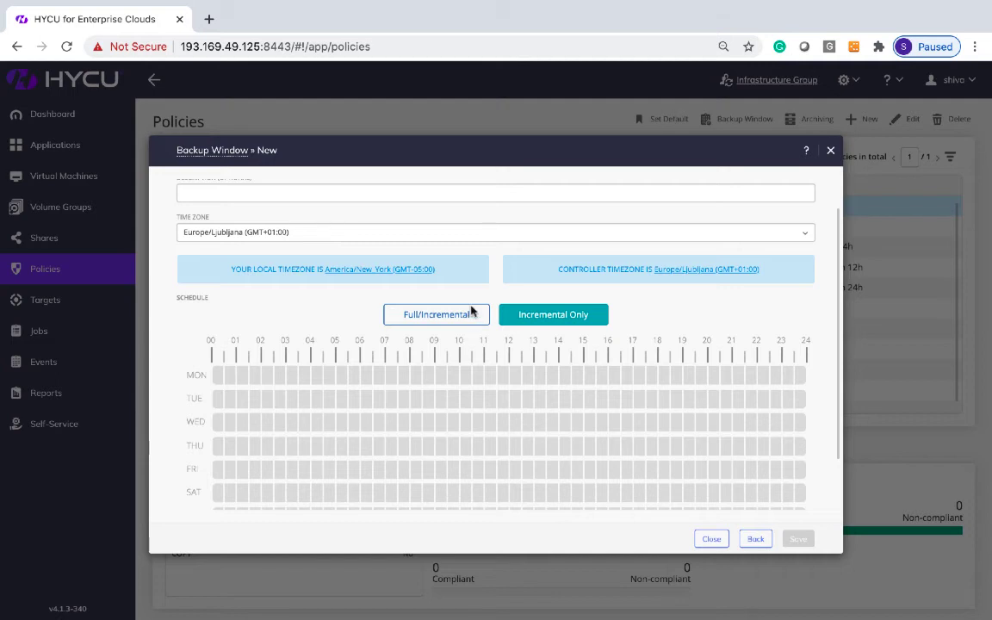
left_click(711, 539)
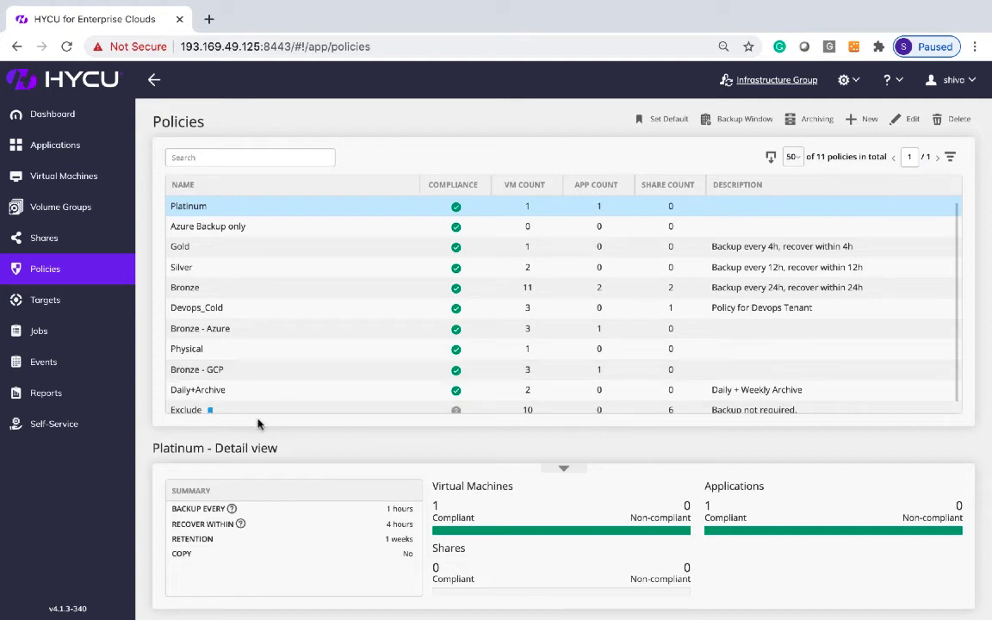
View the Self-Service groups, and review the Active Directory configuration before closing it.
left_click(82, 430)
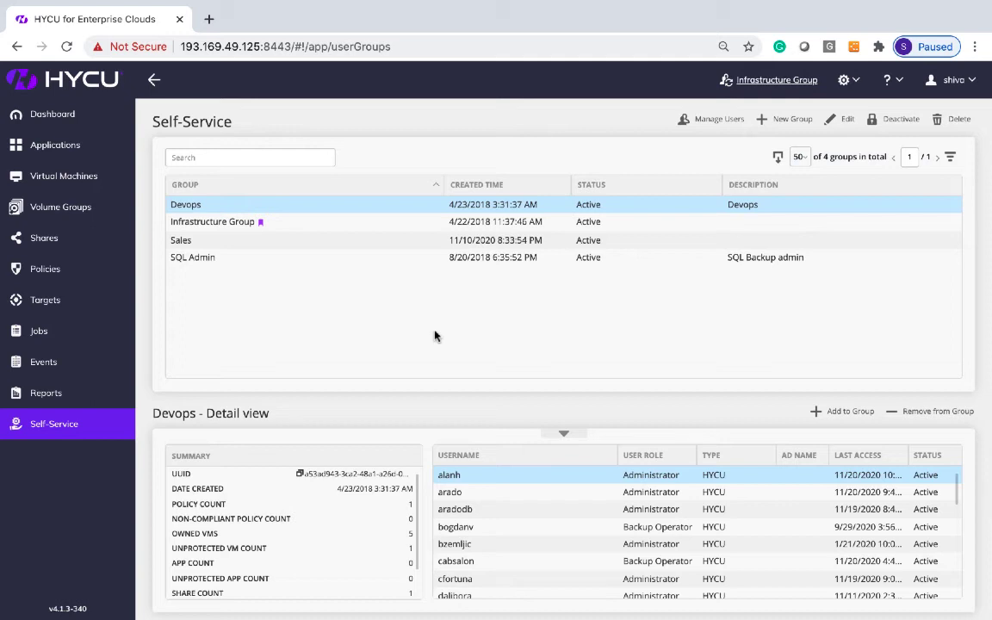
left_click(857, 84)
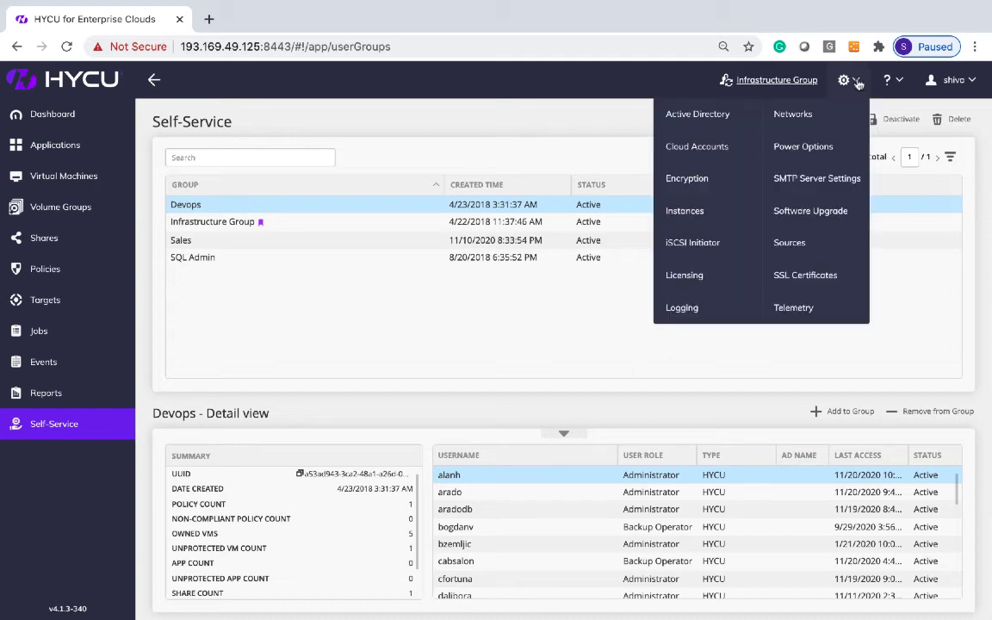
left_click(733, 118)
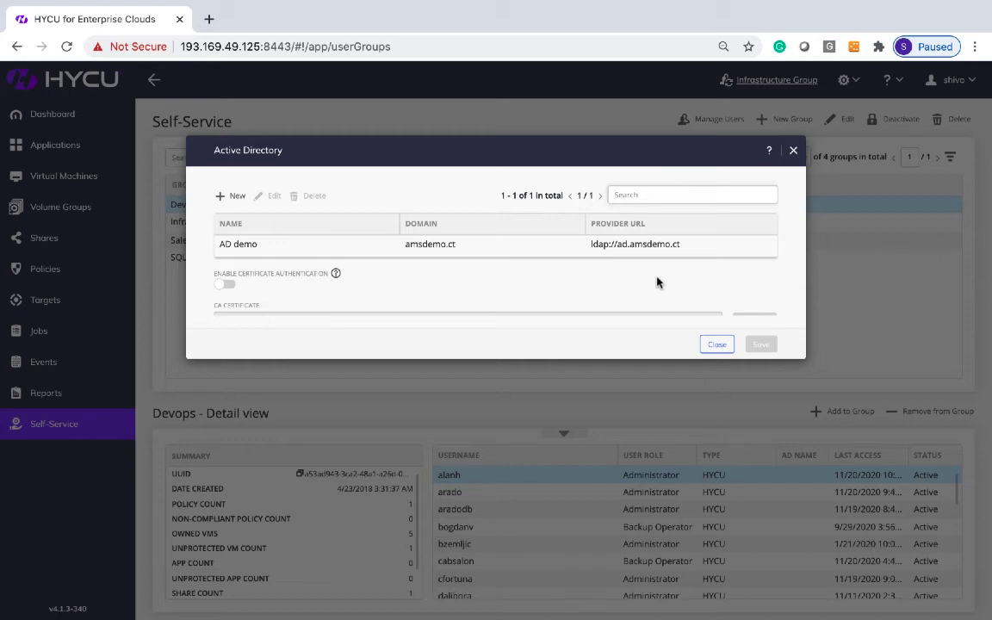
left_click(714, 346)
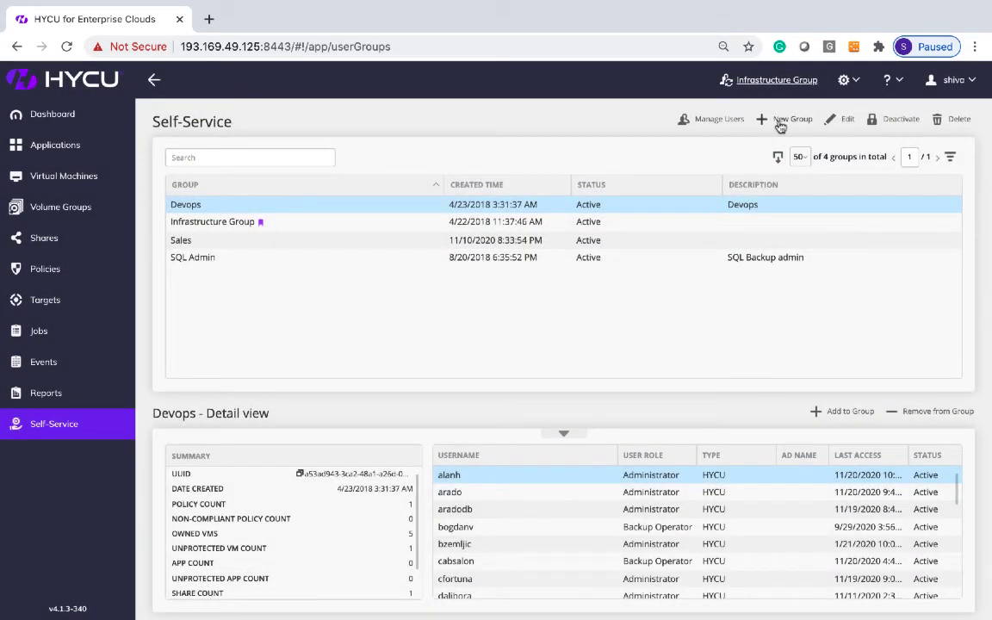
Review the managed users list, and check which user roles can be assigned when adding a user to the Devops group.
left_click(720, 121)
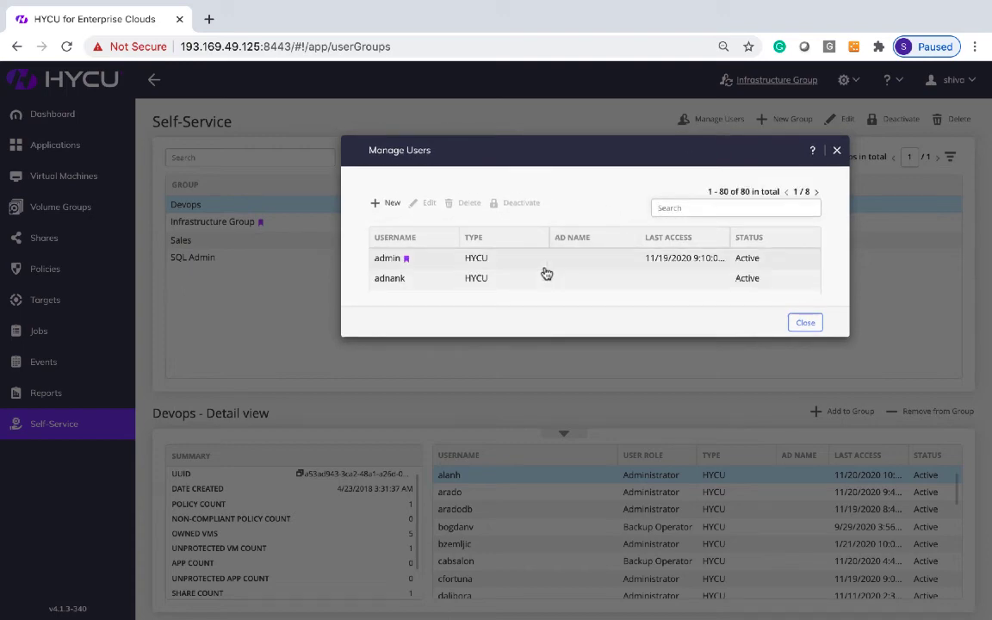
left_click(799, 322)
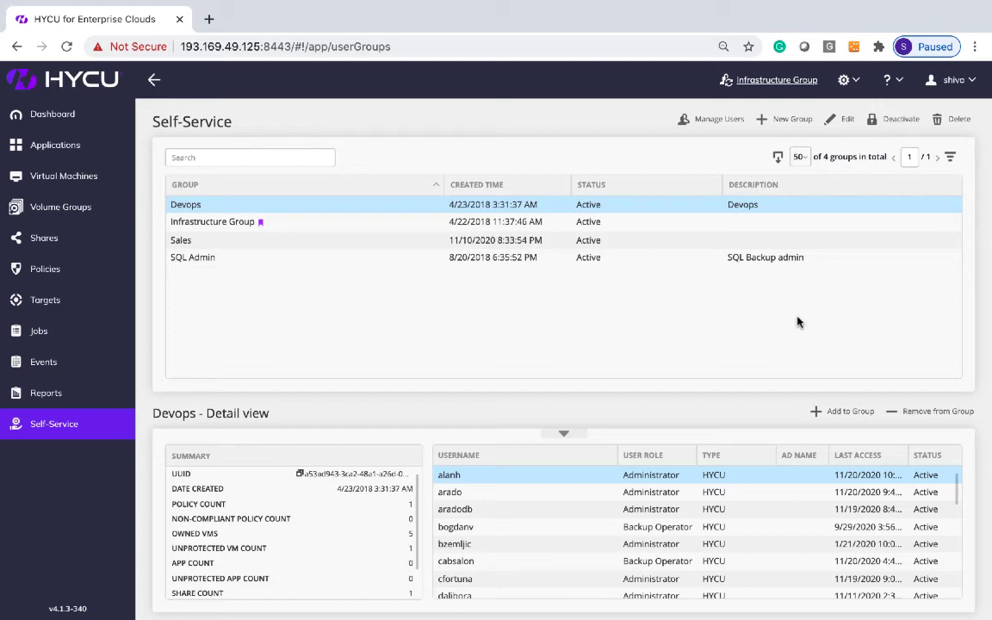
left_click(842, 412)
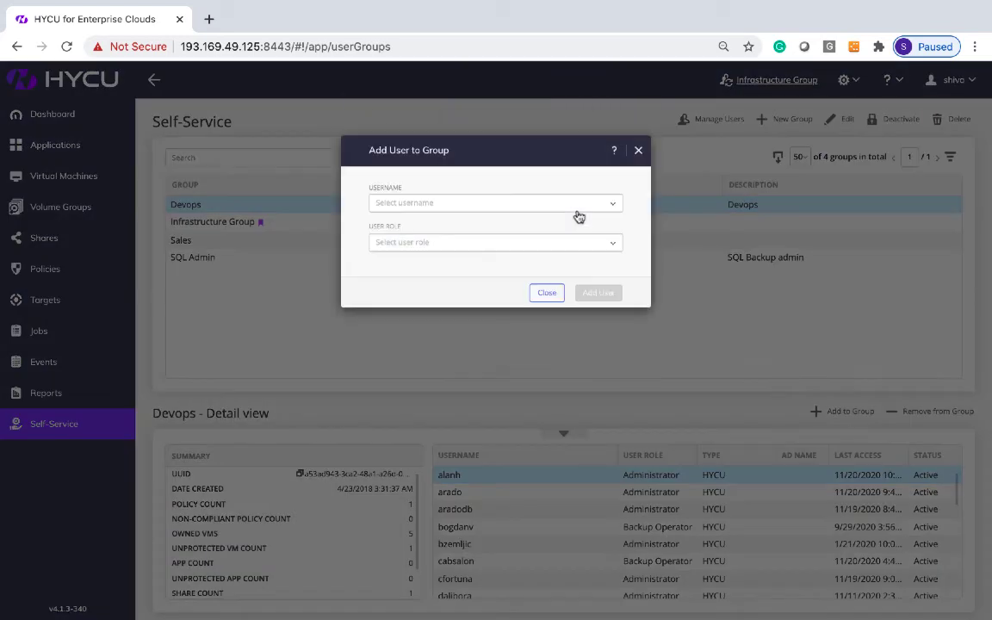
left_click(585, 246)
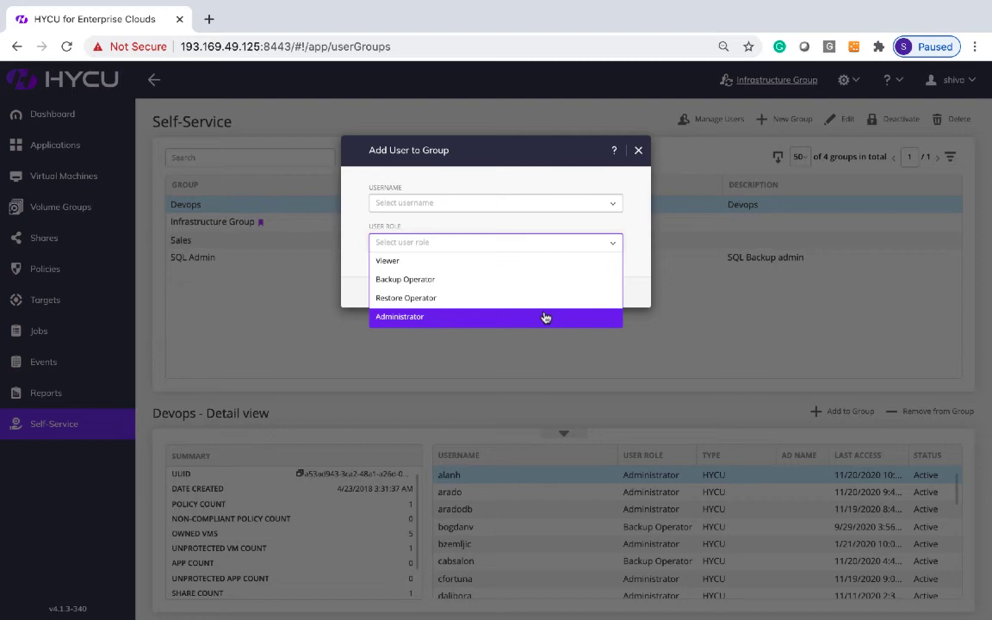
left_click(834, 353)
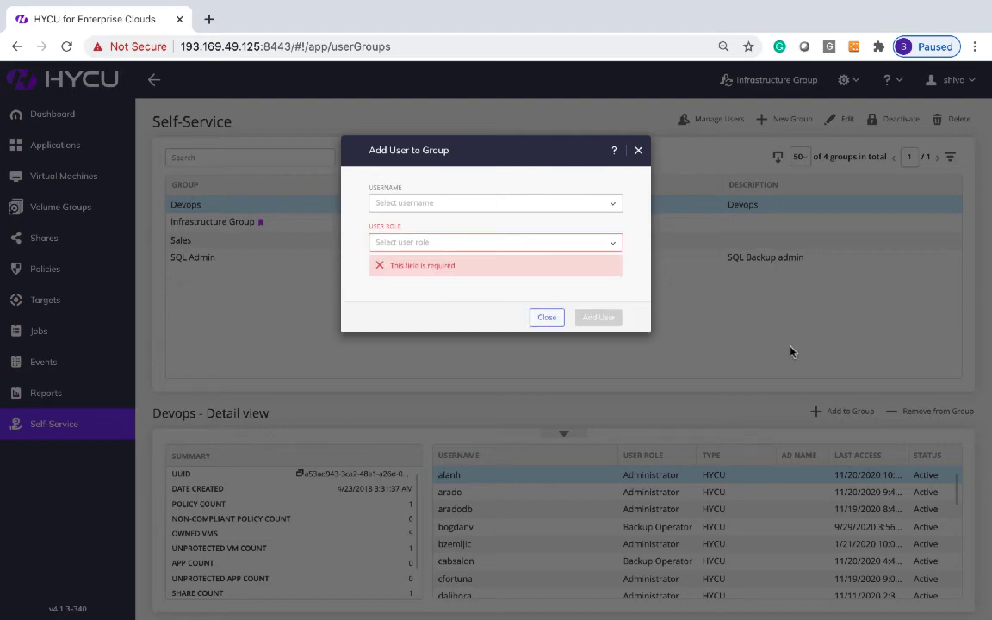
Close the user addition form, switch to the Devops group, and view its dashboard.
left_click(547, 317)
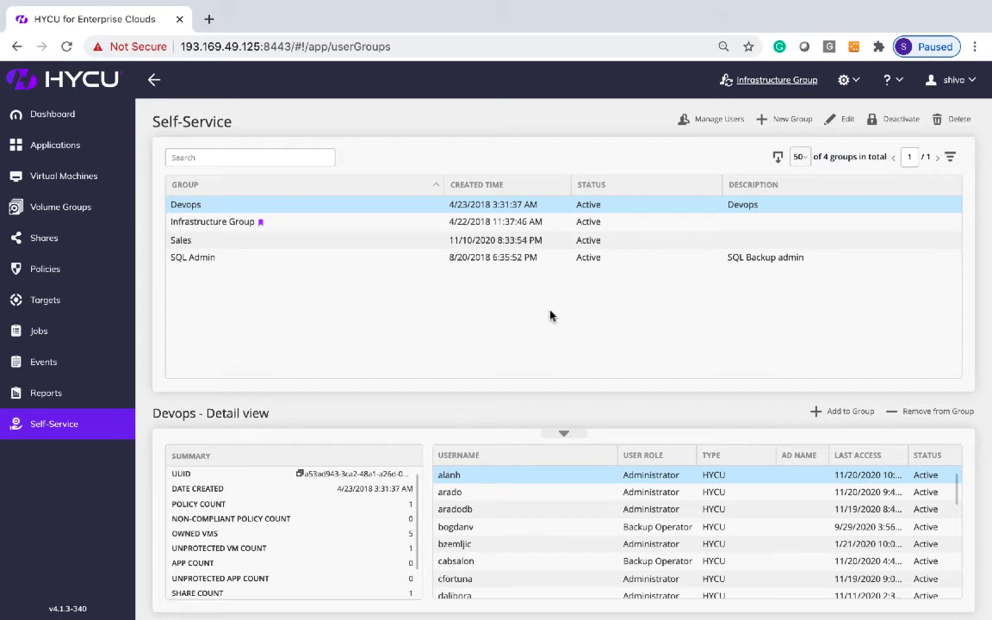
left_click(786, 82)
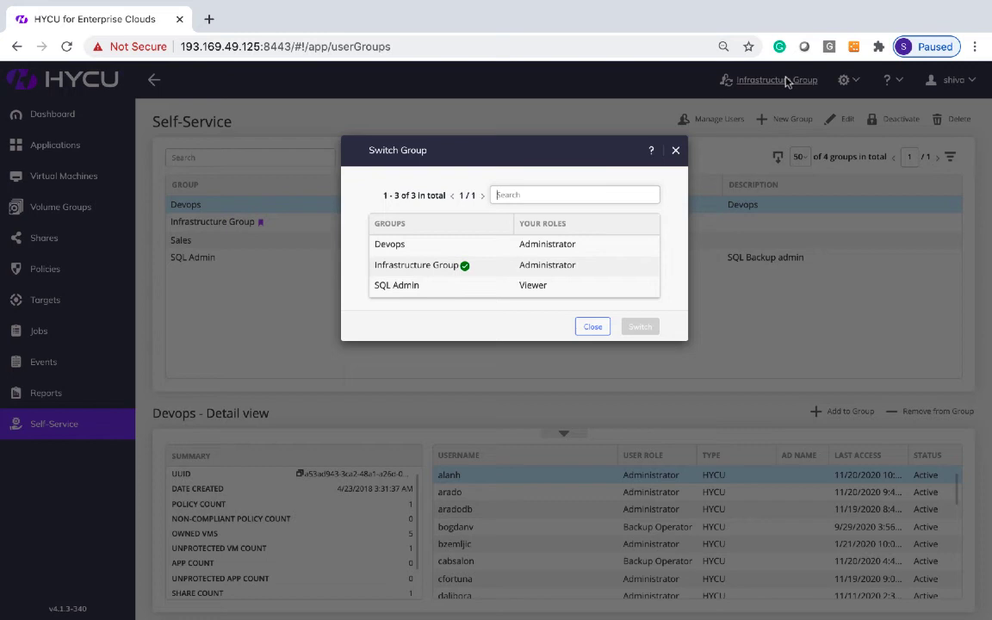
left_click(597, 247)
left_click(642, 327)
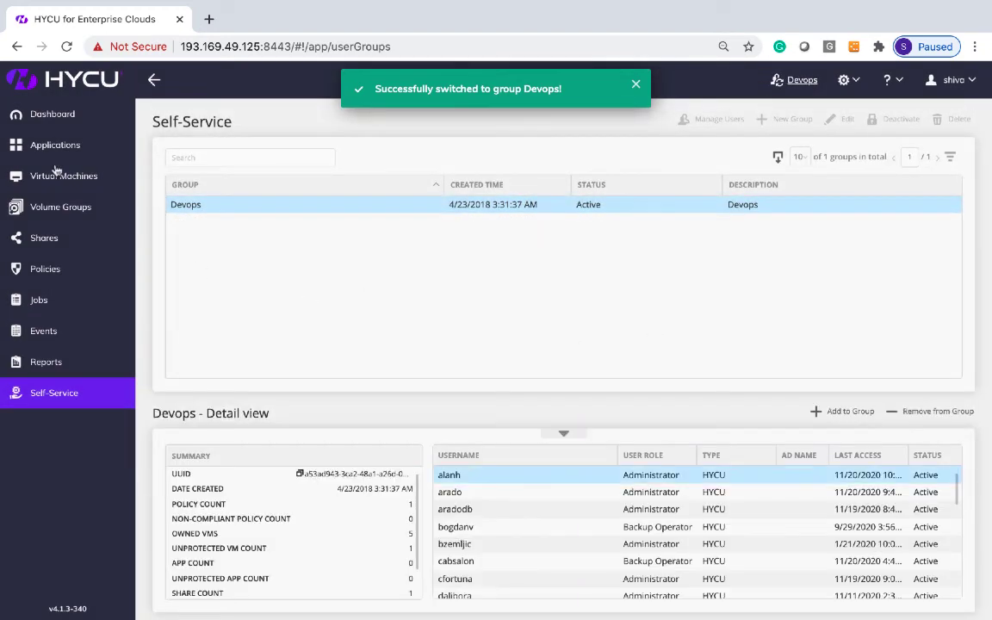
left_click(53, 115)
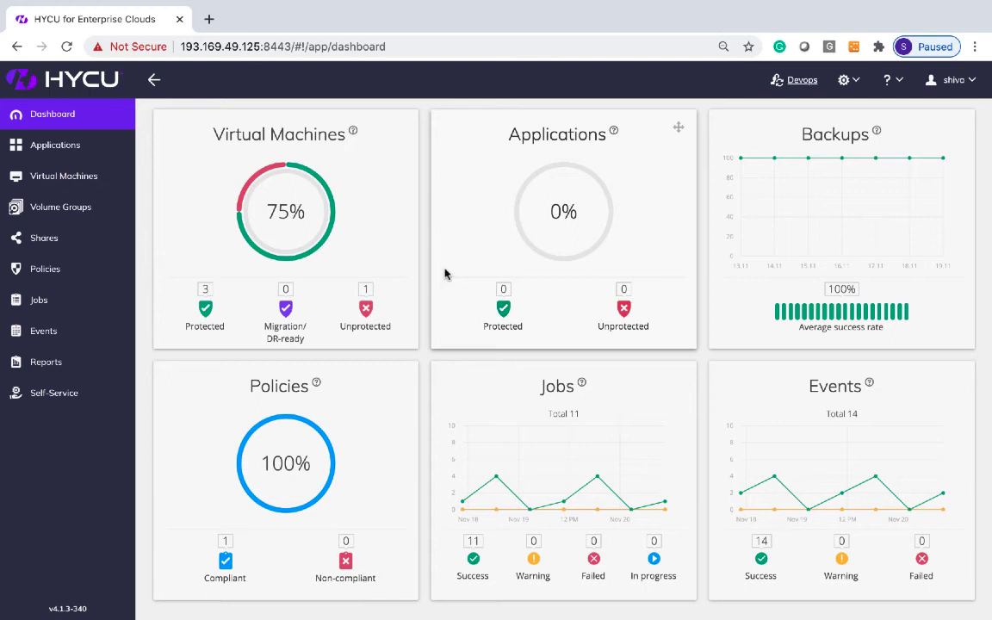
Switch to the Infrastructure Group to compare its dashboard, and return to the Devops group.
left_click(788, 81)
left_click(542, 264)
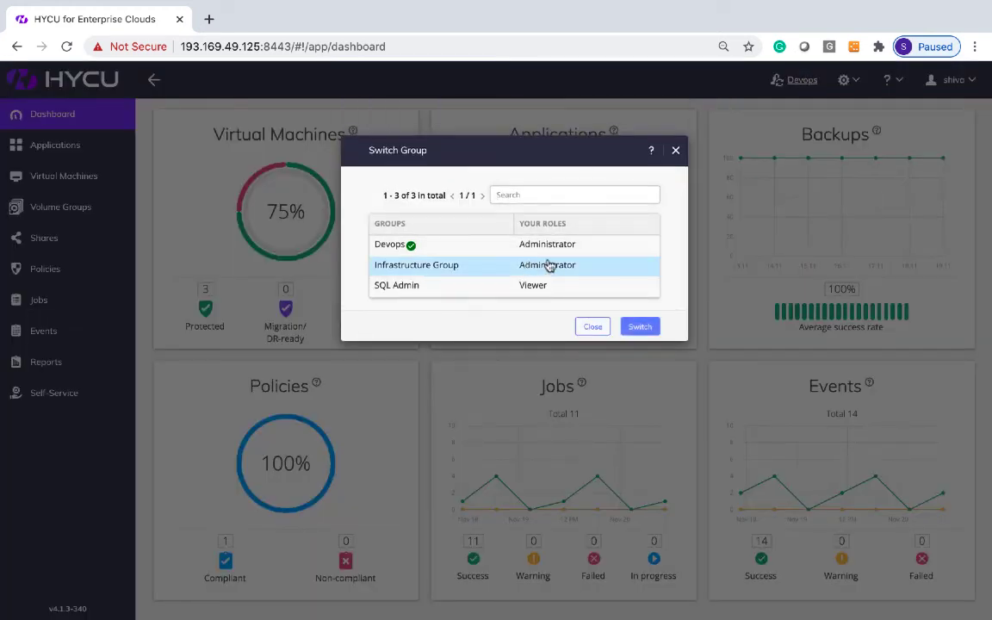
left_click(641, 326)
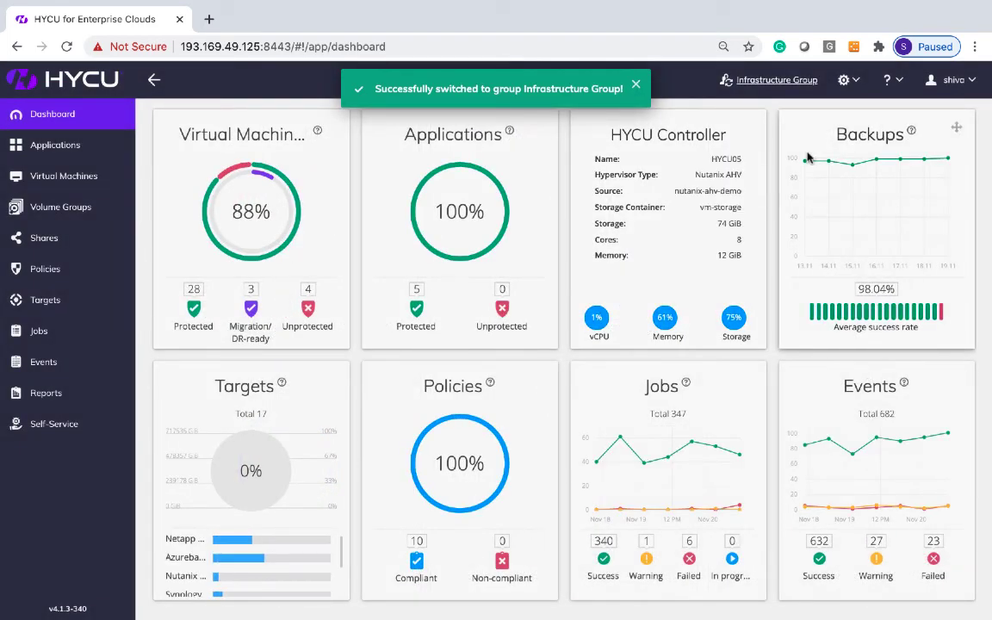
left_click(775, 81)
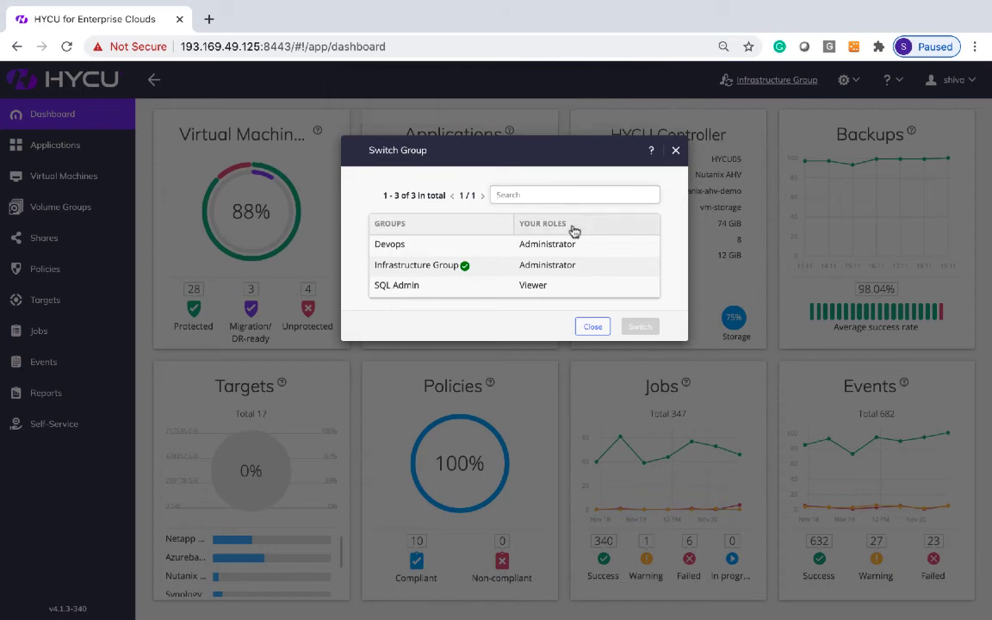
left_click(575, 246)
left_click(640, 328)
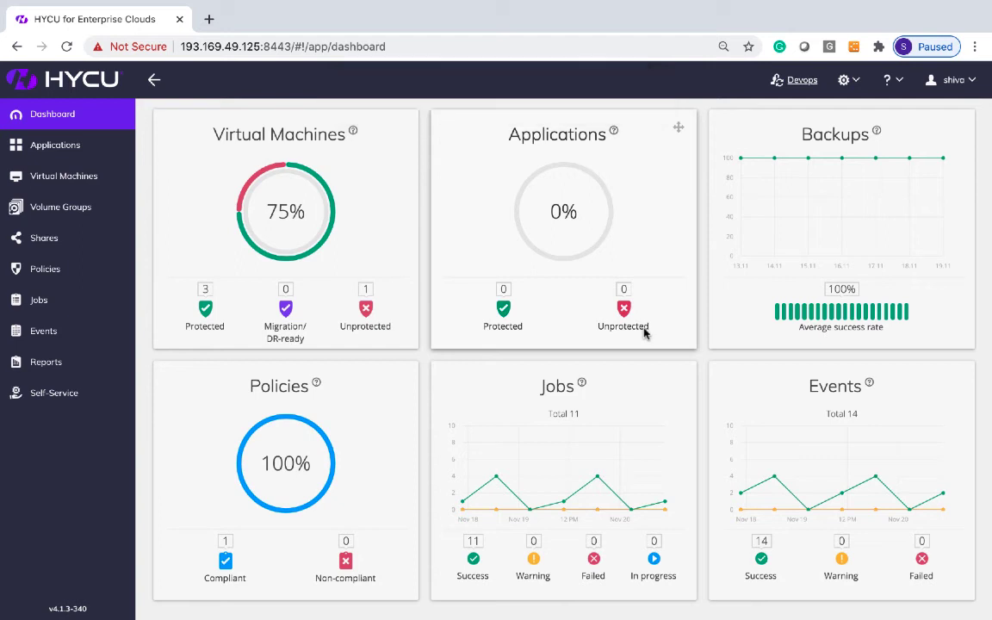
Review the Devops group's virtual machines and shares, viewing the details of HYCU00DCNJMKTVM009 and the devops share.
left_click(73, 171)
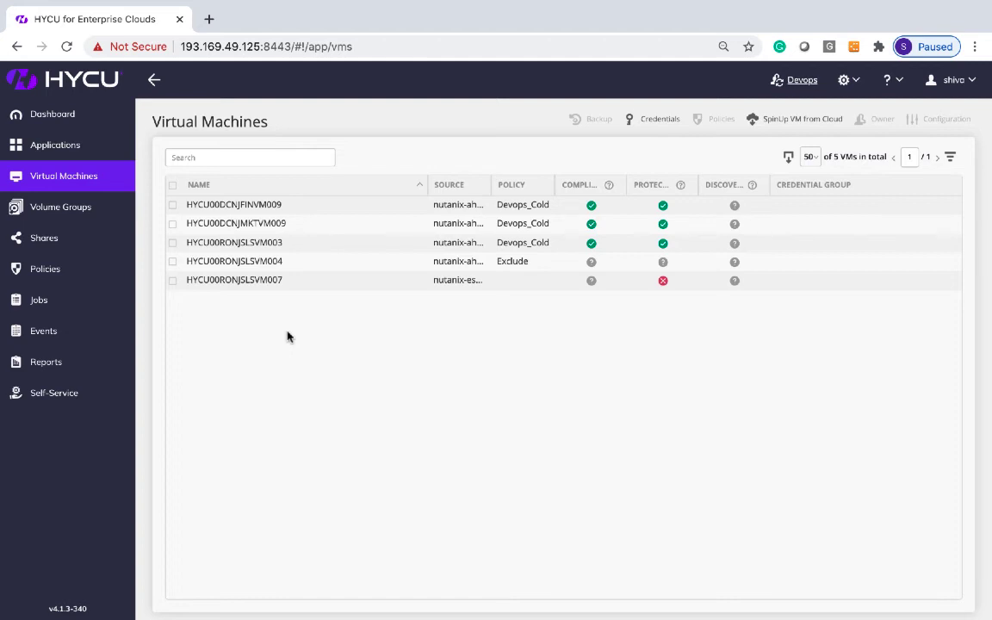
left_click(287, 223)
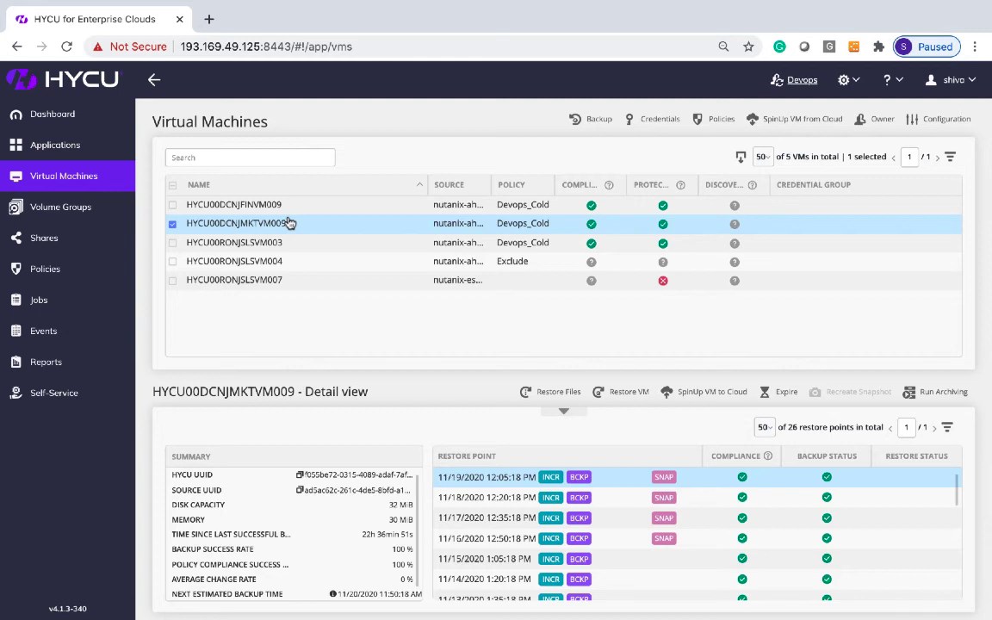
left_click(58, 234)
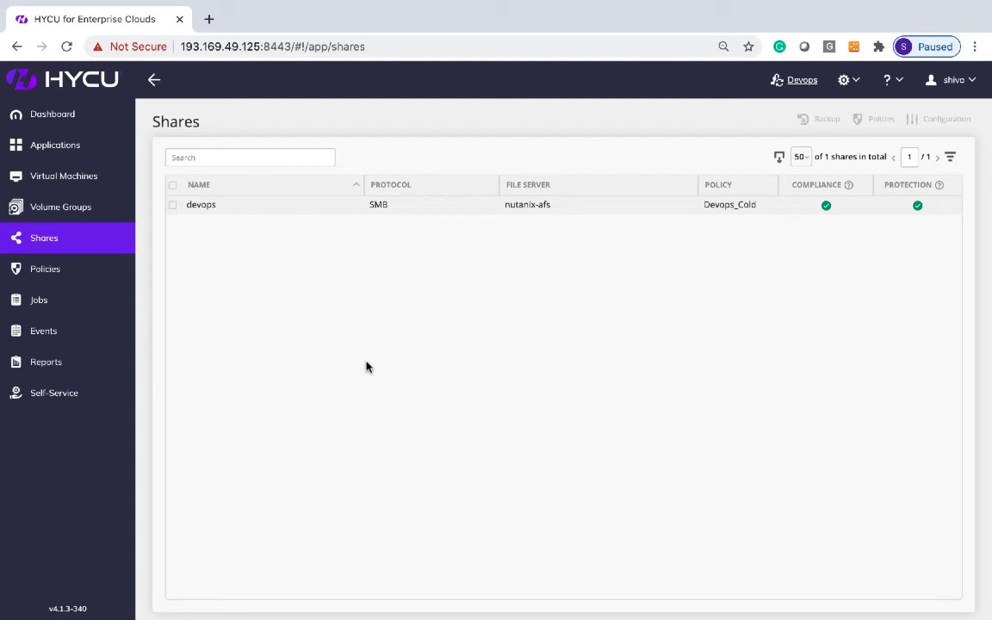
left_click(373, 206)
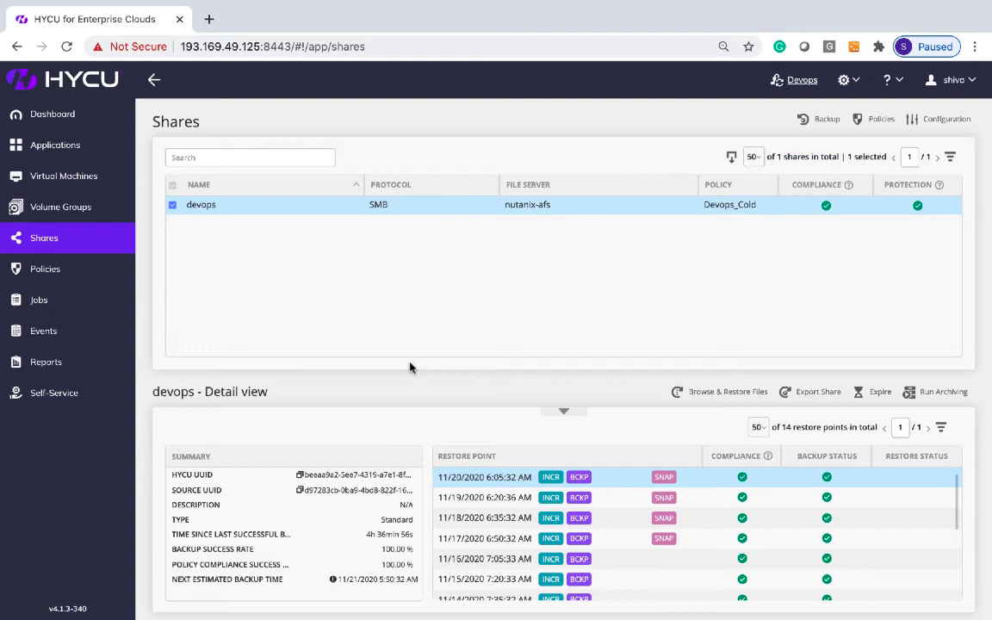
View the Self-Service page as the Devops group, and switch back to the Infrastructure Group.
left_click(74, 394)
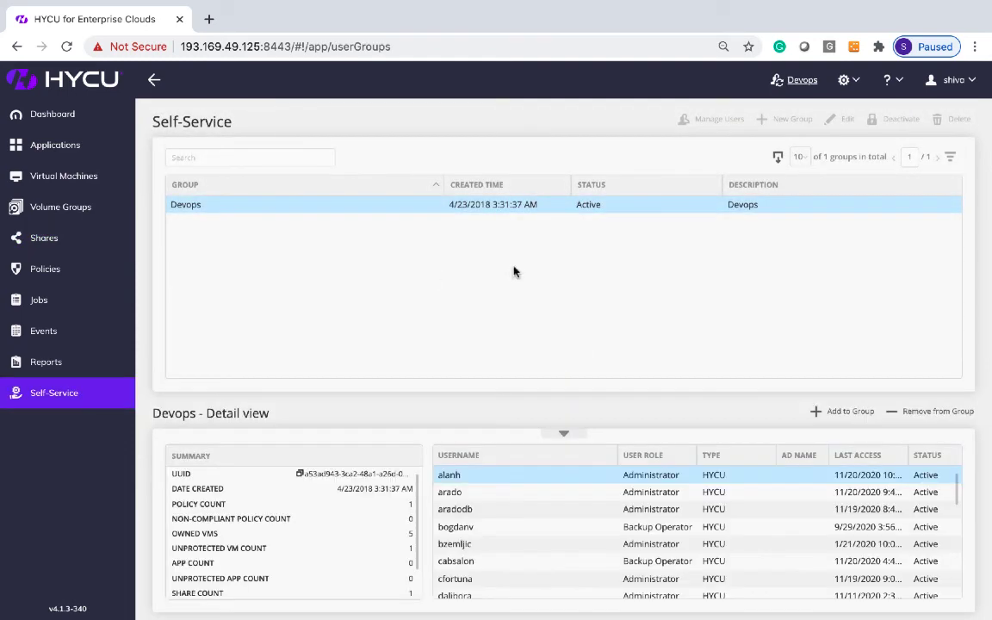
left_click(802, 80)
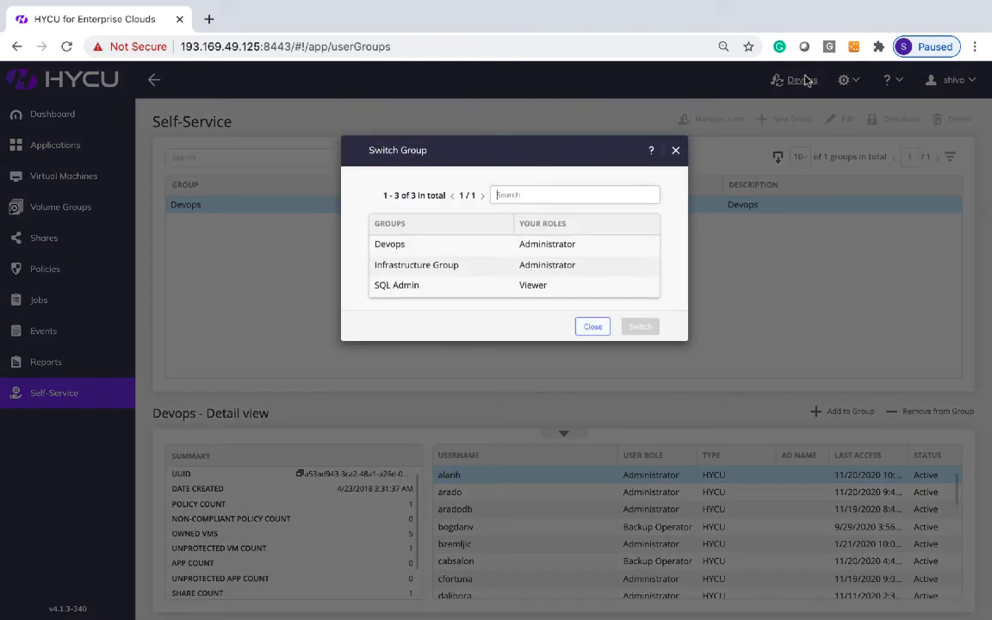
left_click(528, 265)
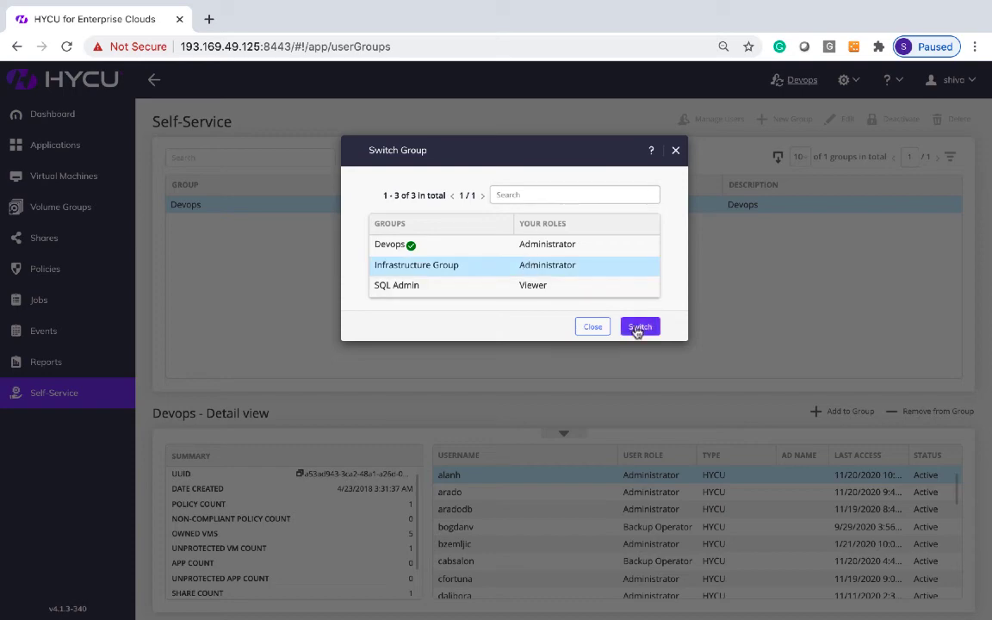
left_click(638, 327)
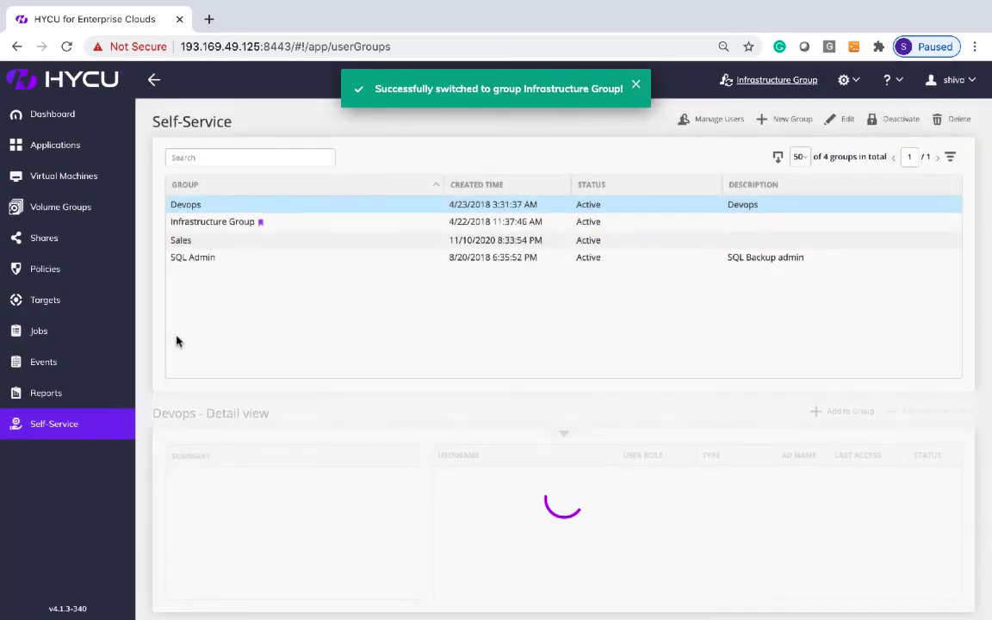
Browse the available reports, preview the VM backup status report with its download formats, and close the preview.
left_click(70, 396)
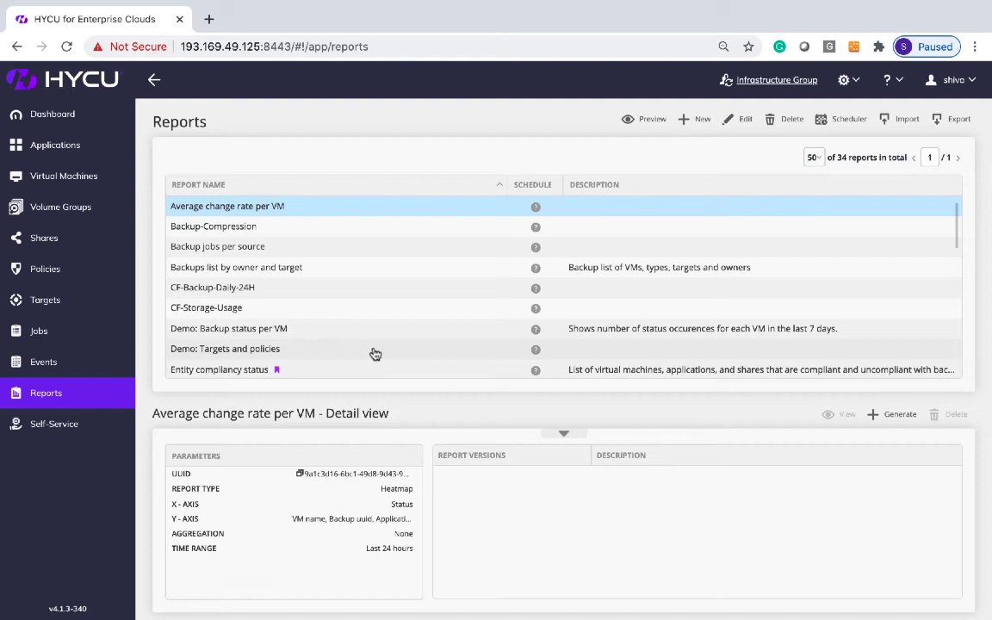
scroll(469, 287, "down", 4)
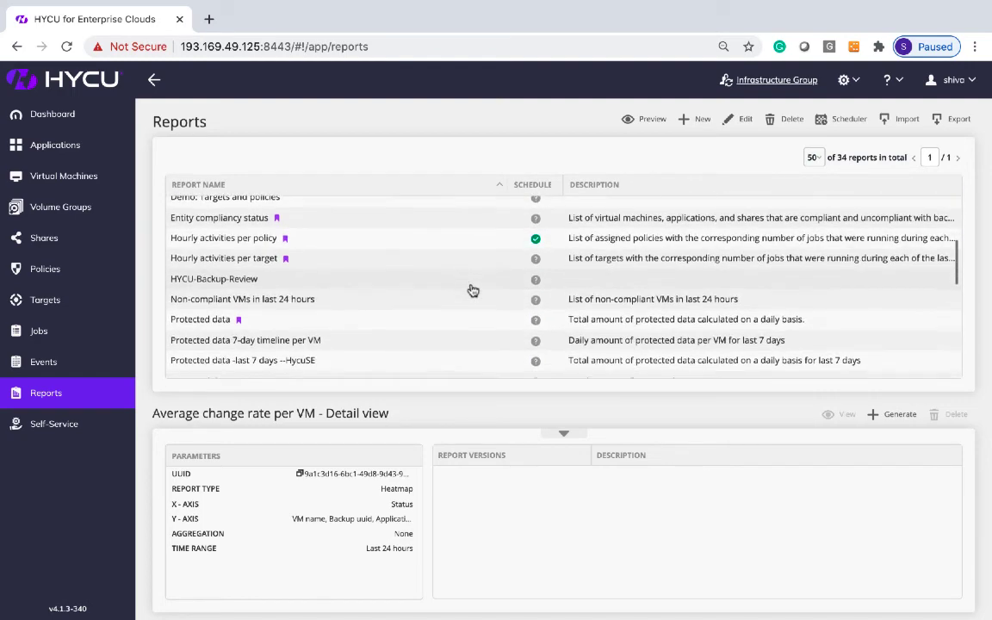
scroll(472, 291, "down", 5)
scroll(471, 290, "up", 1)
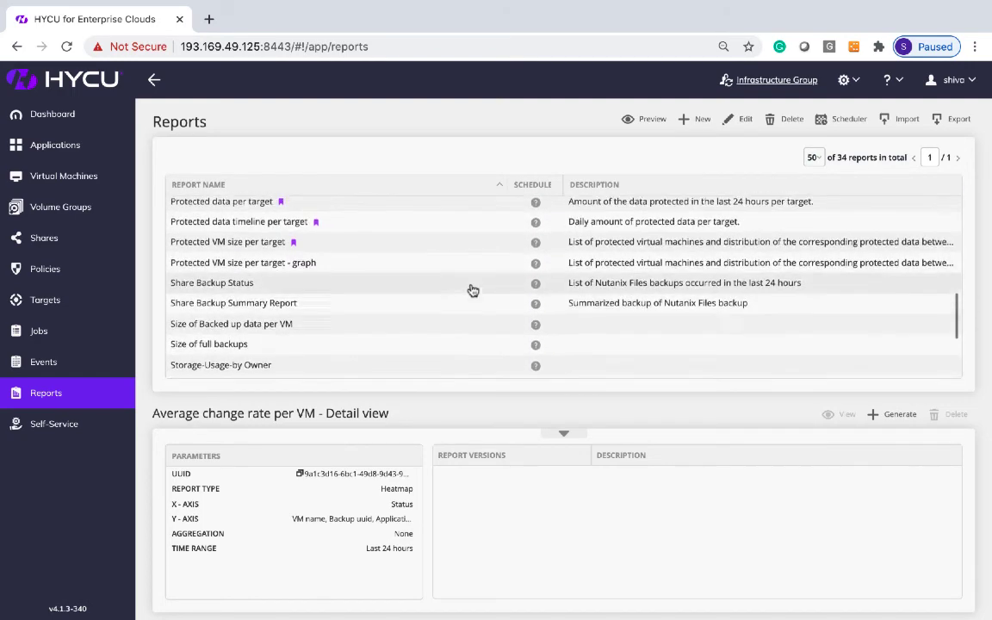
scroll(472, 288, "down", 4)
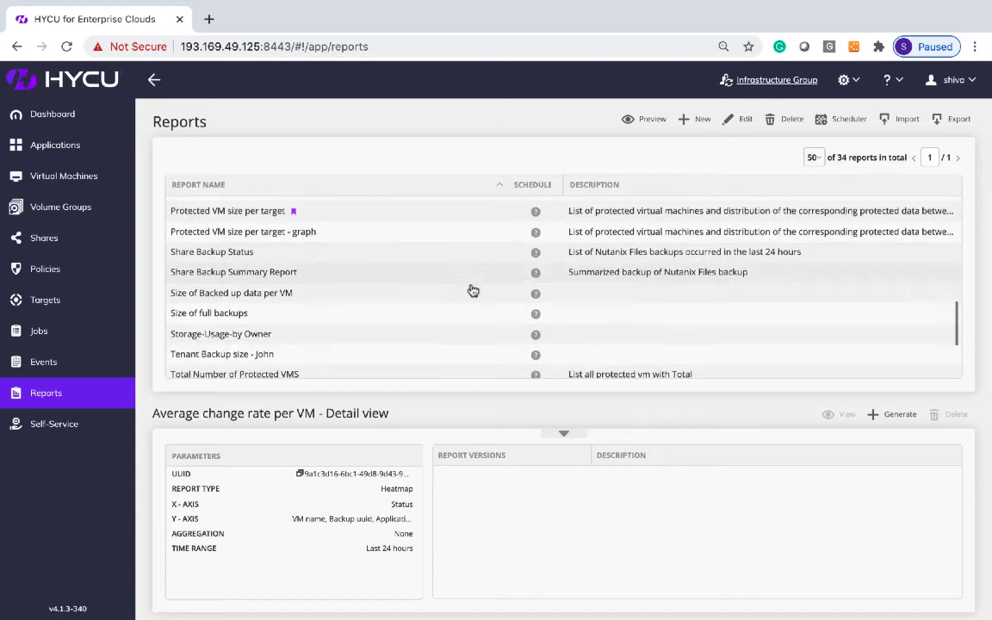
left_click(417, 294)
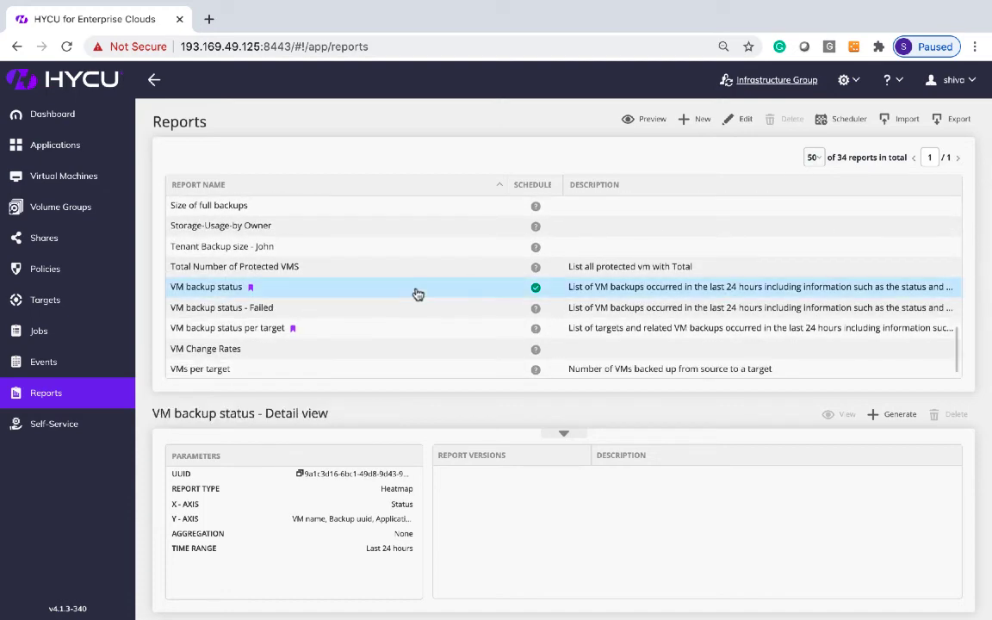
left_click(650, 119)
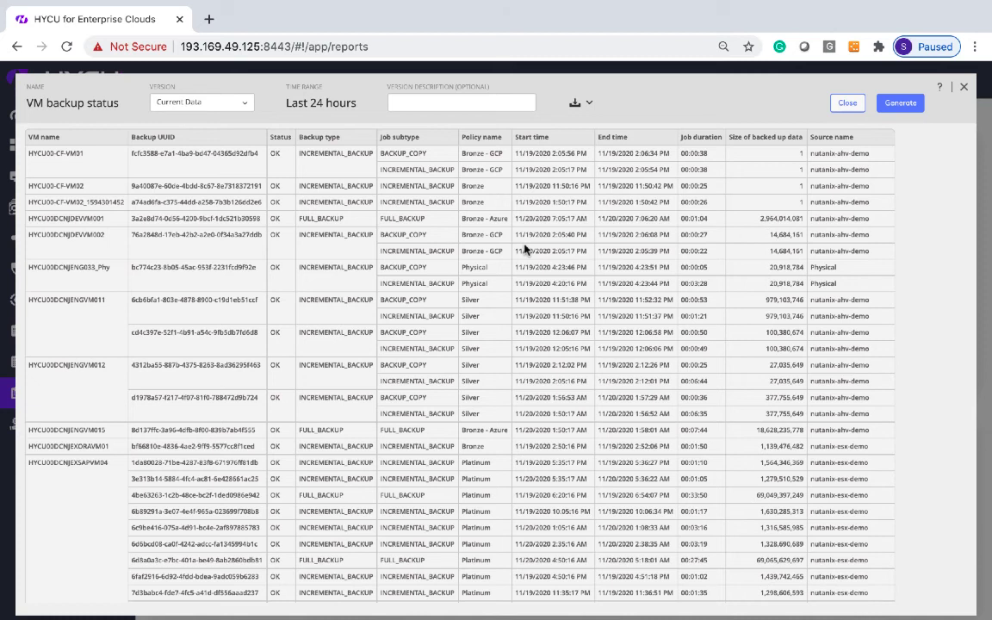
left_click(587, 109)
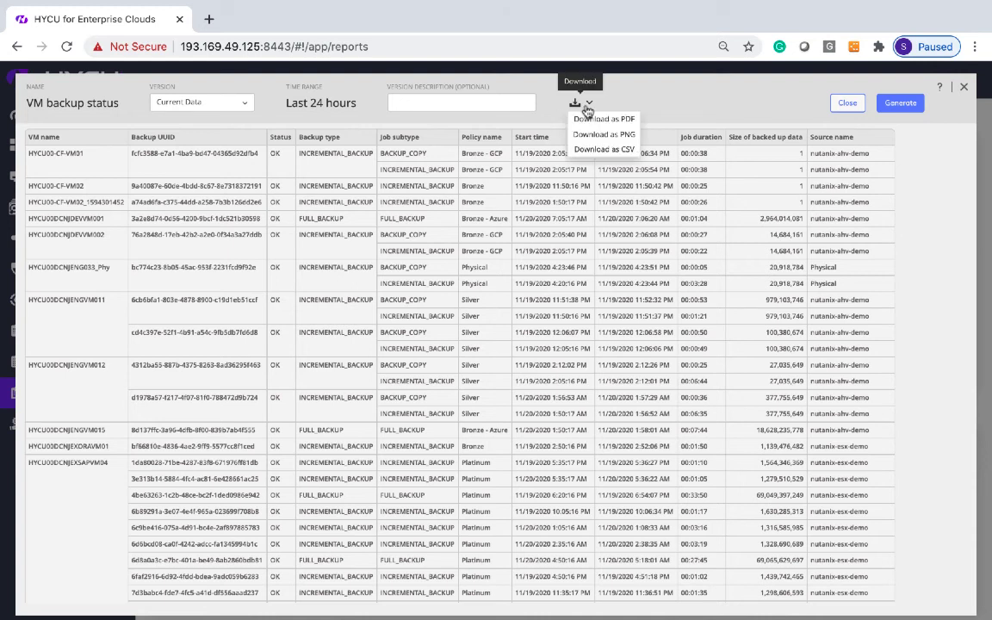
left_click(965, 87)
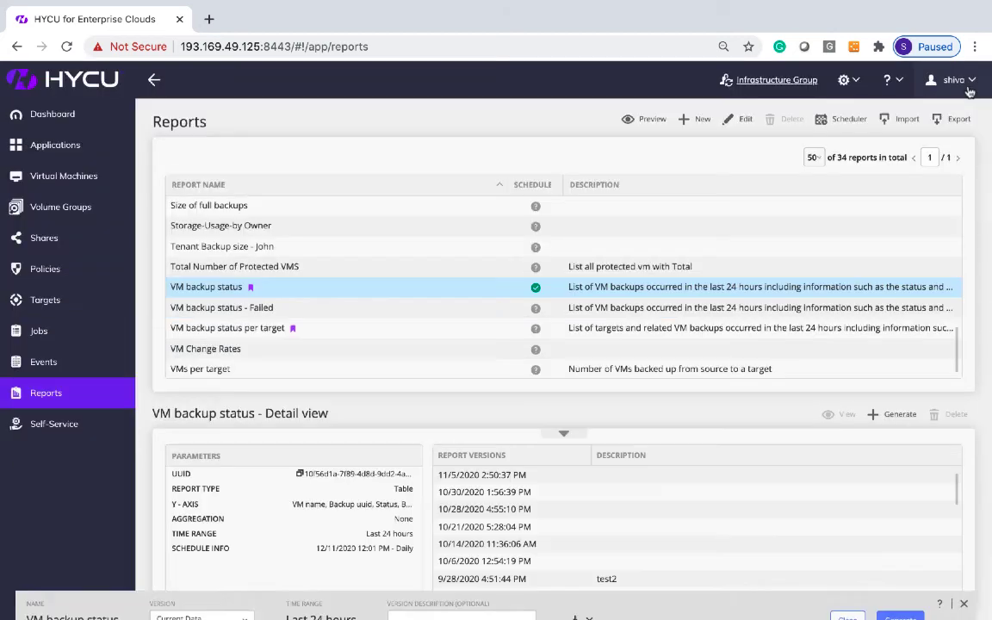
Try enabling Send in the VM backup status report's schedule, check the report format choices, and close it without saving.
left_click(849, 120)
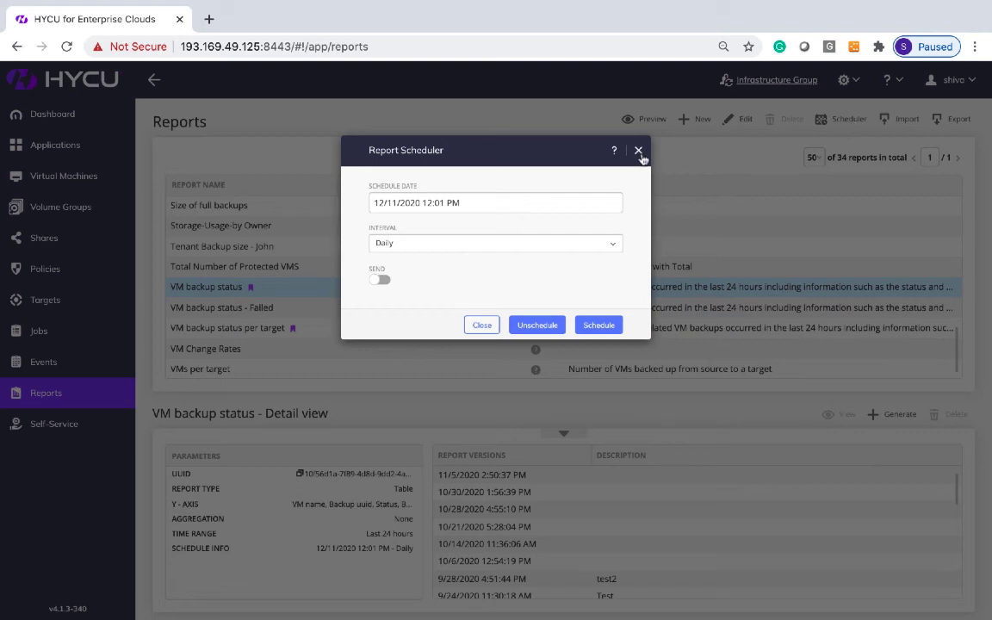
left_click(380, 280)
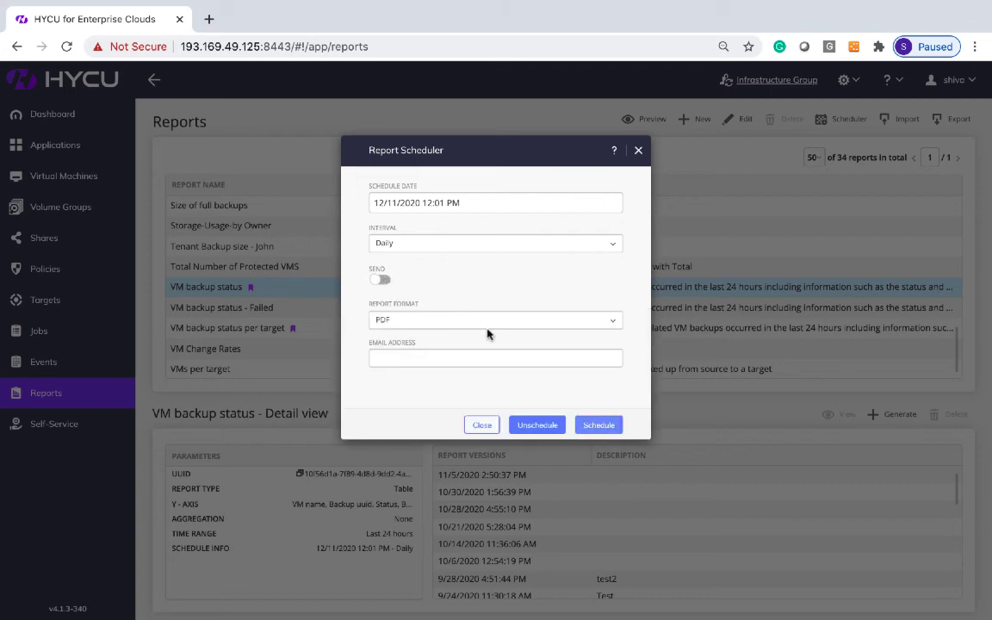
left_click(487, 329)
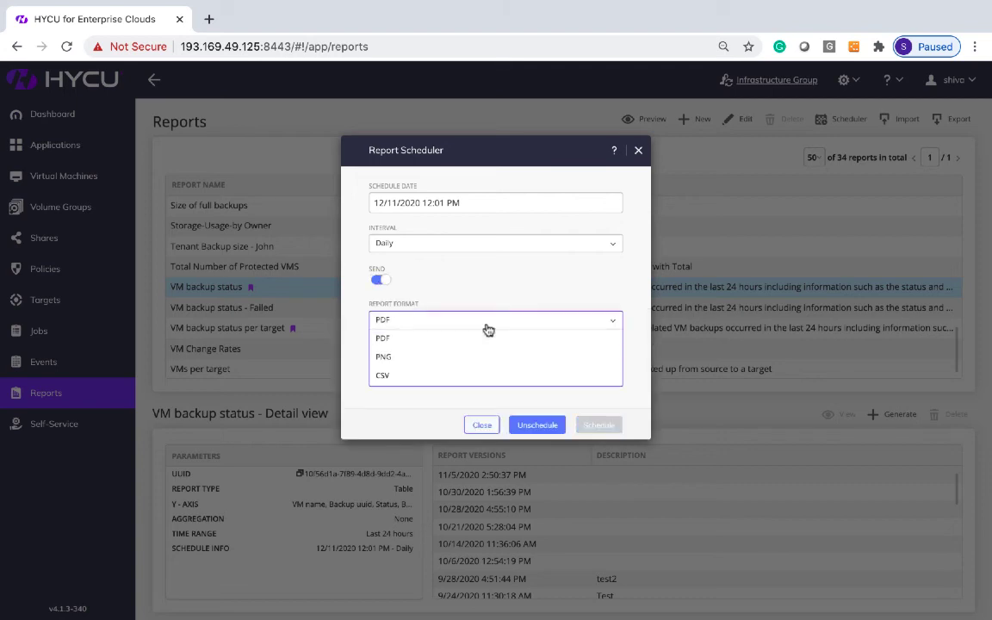
left_click(639, 151)
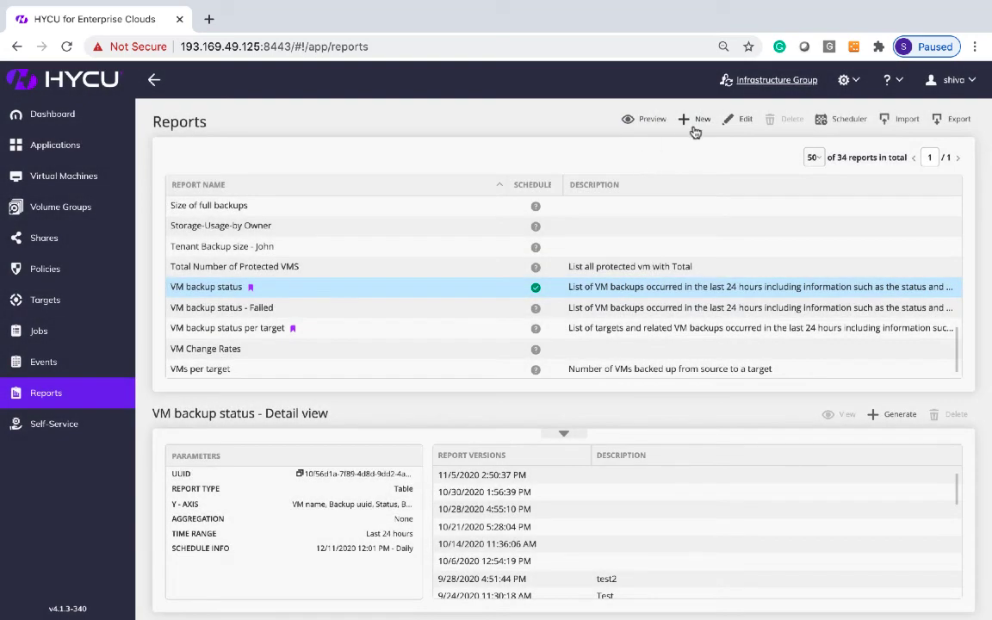
Start a new report, clear its default X-axis and Y-axis tags, and set the report type to Stacked Bar Chart.
left_click(694, 127)
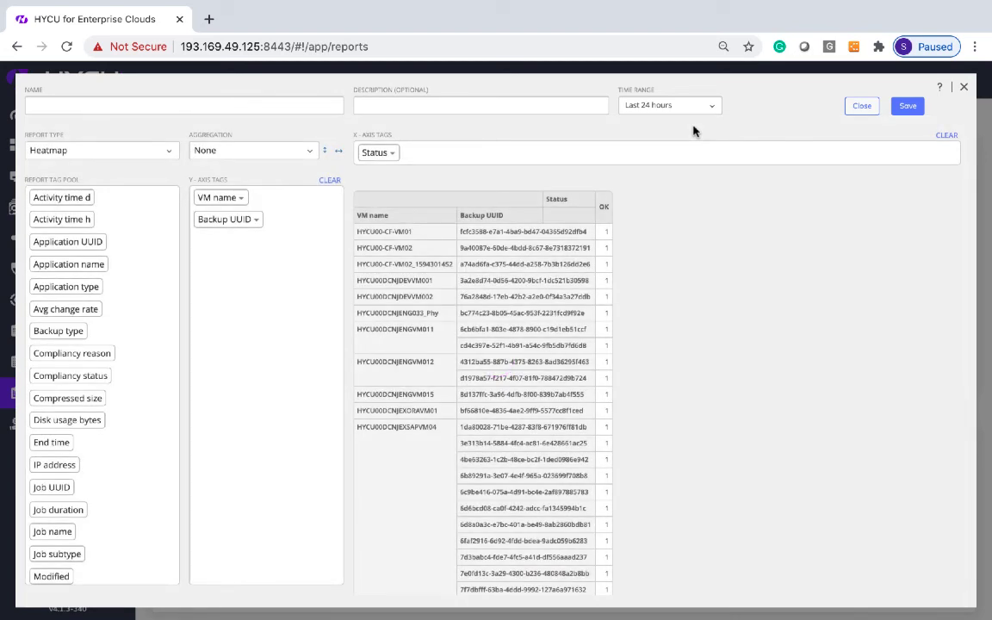
left_click(948, 136)
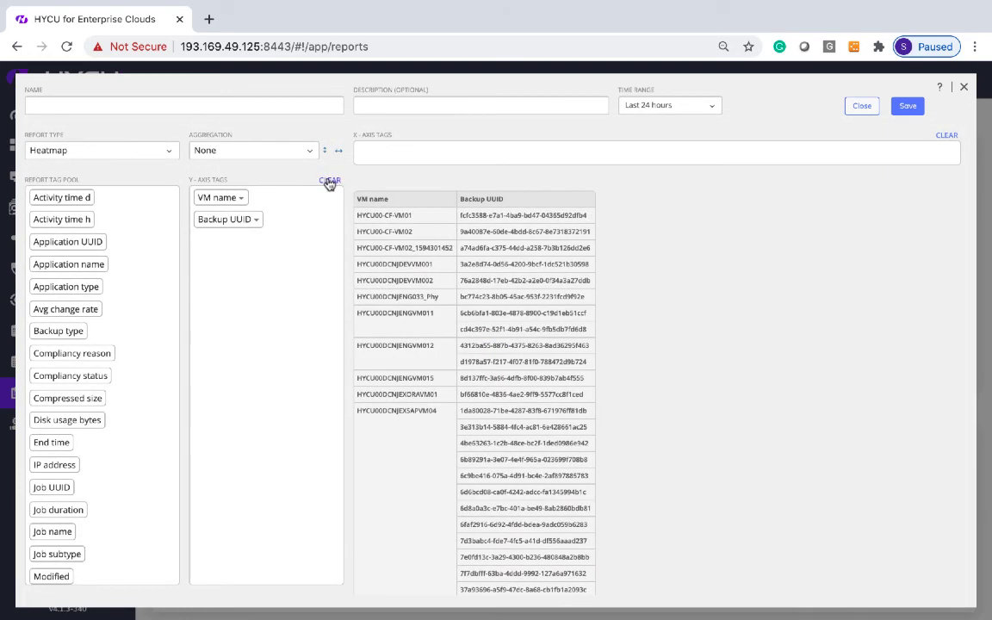
left_click(329, 182)
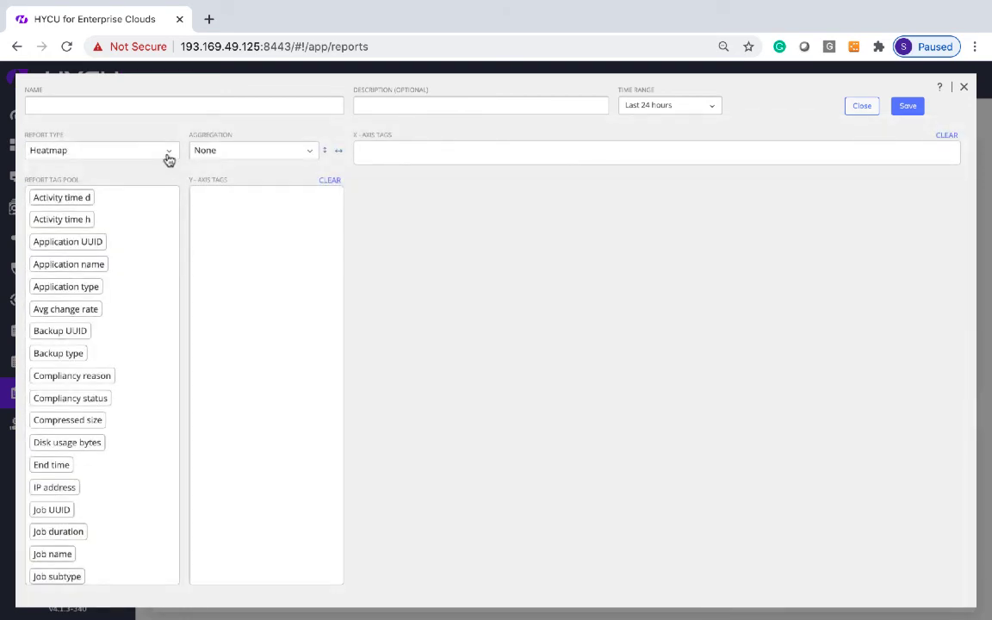
left_click(169, 158)
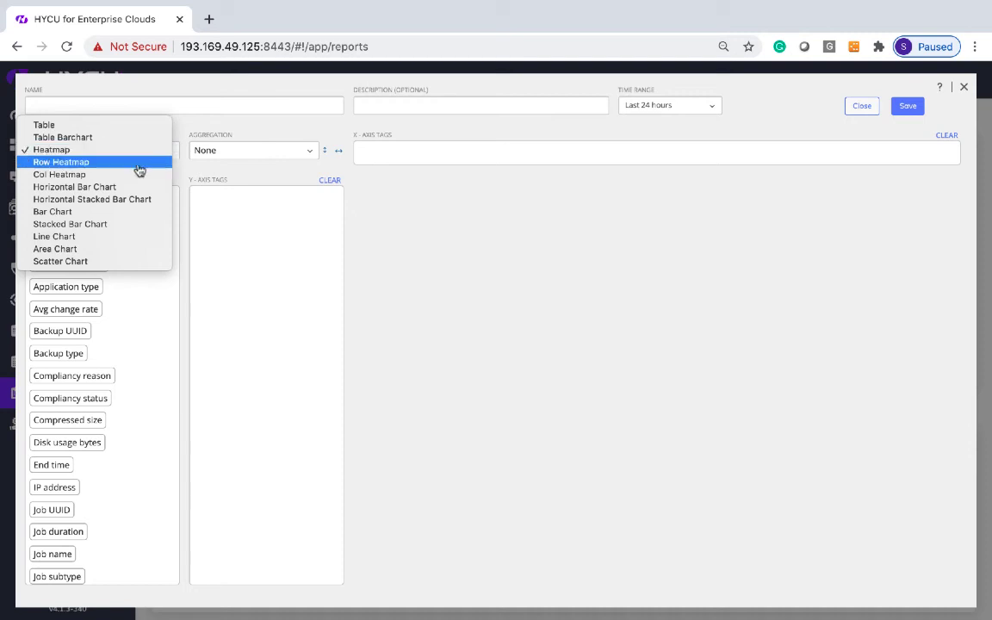
left_click(112, 226)
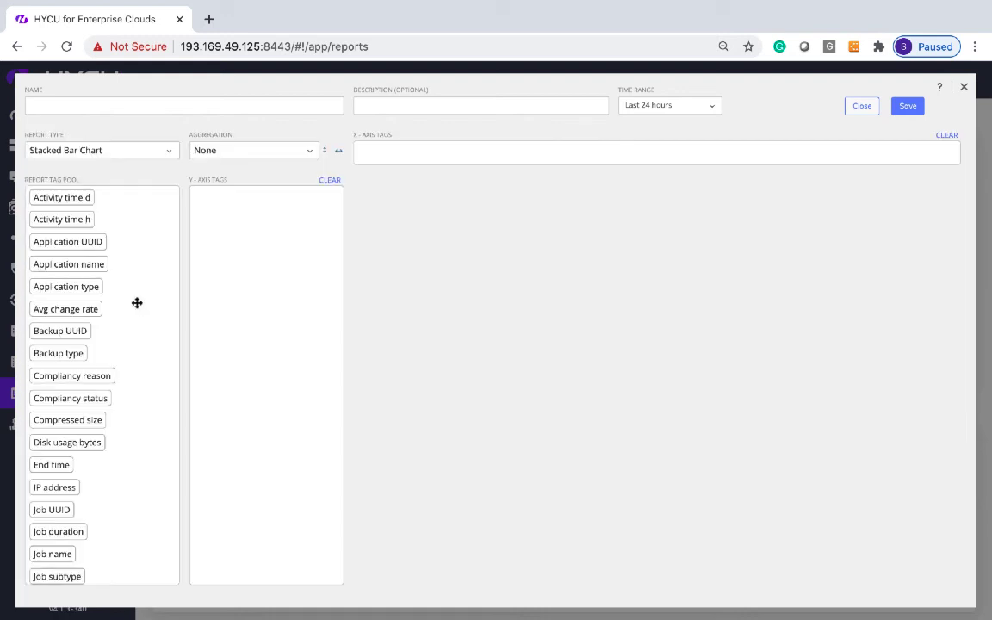
Add Source name to the report's Y-axis tags and Target name to its X-axis tags.
scroll(131, 444, "down", 4)
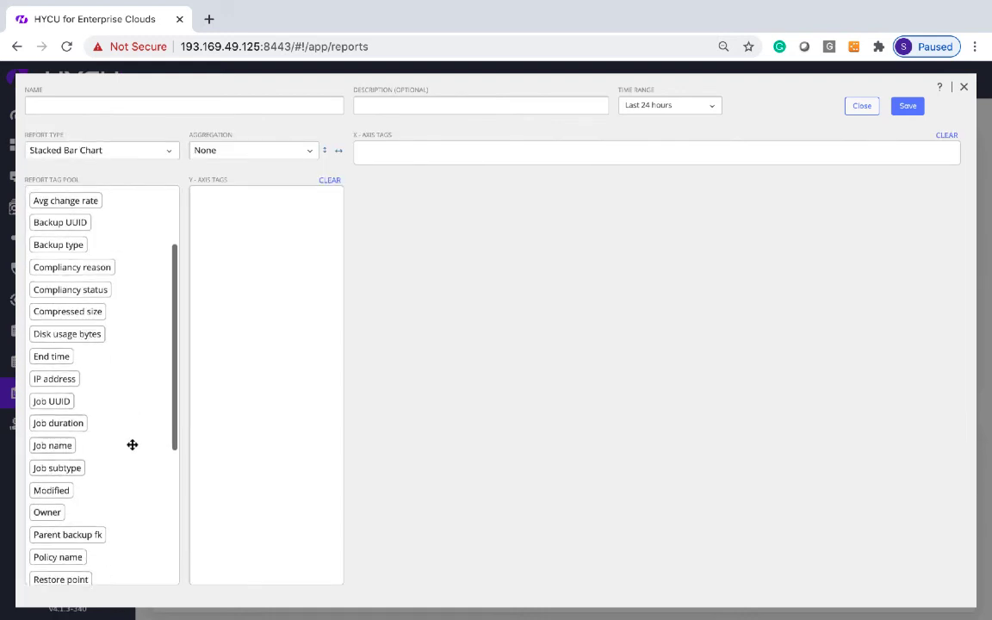
scroll(131, 444, "down", 5)
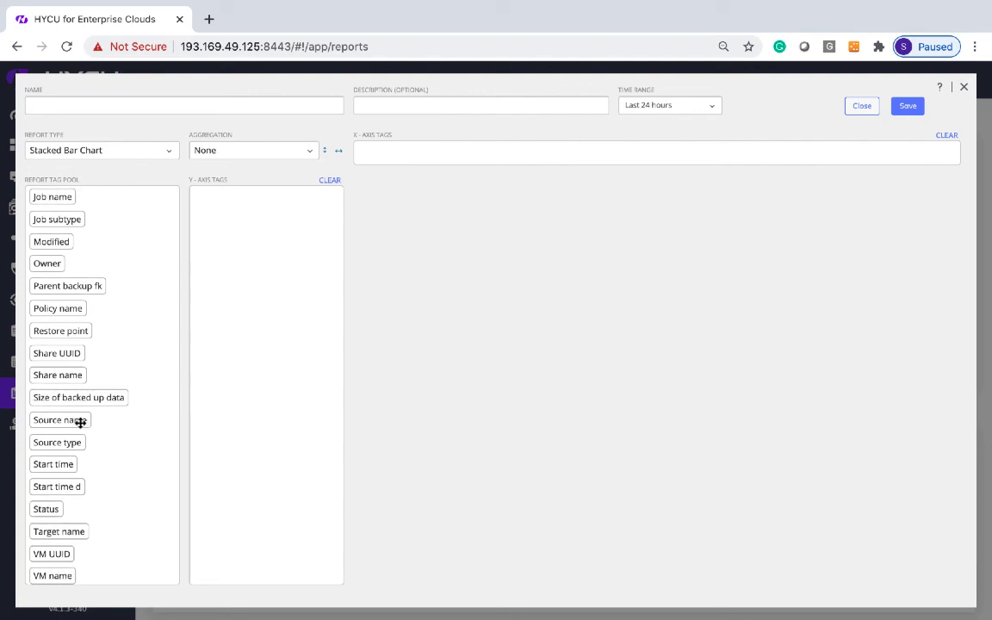
left_click_drag(79, 422, 299, 253)
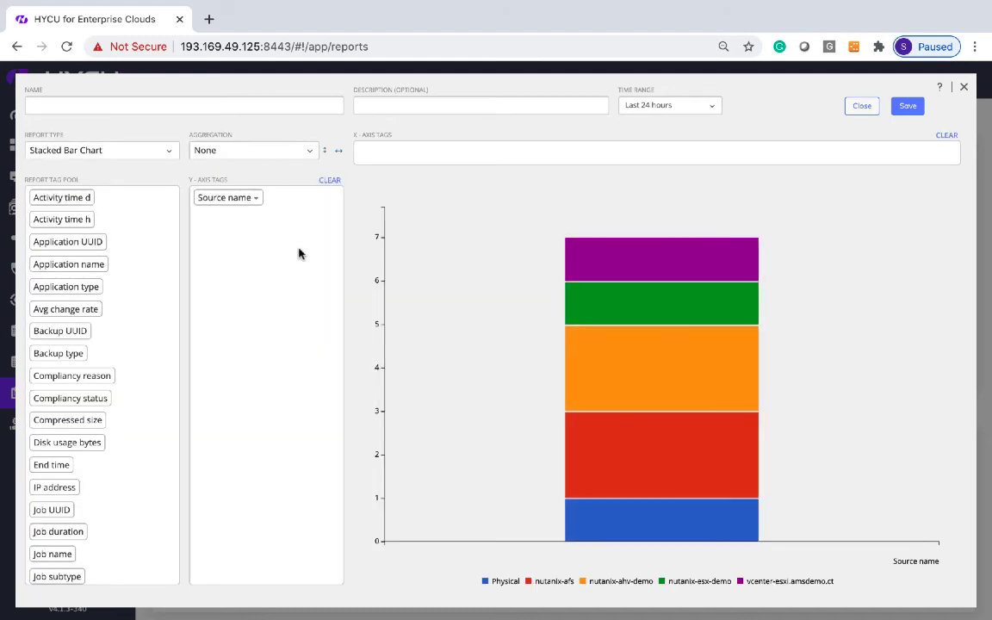
scroll(109, 470, "down", 5)
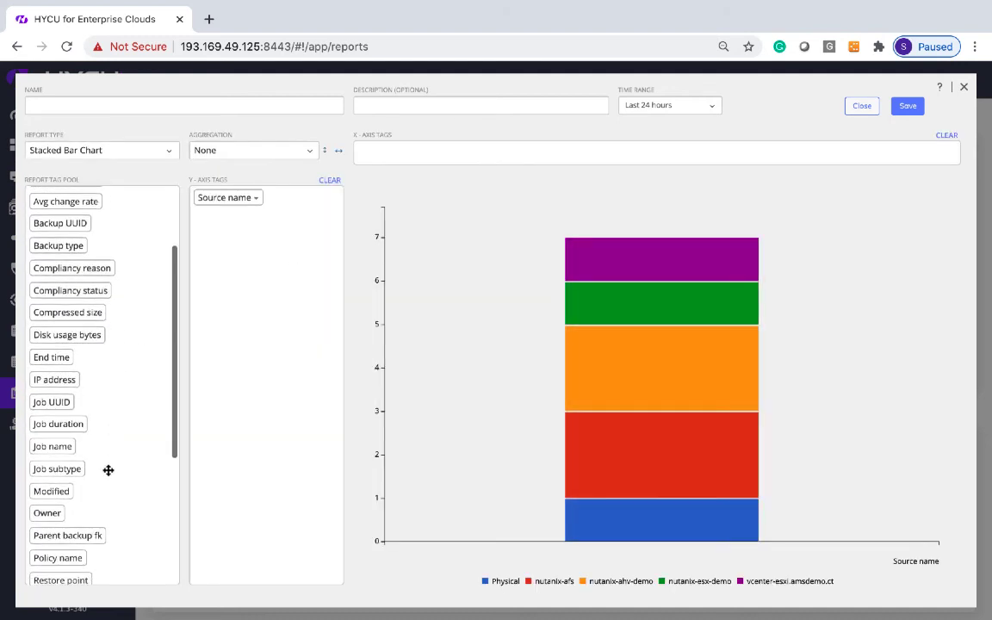
scroll(109, 470, "down", 2)
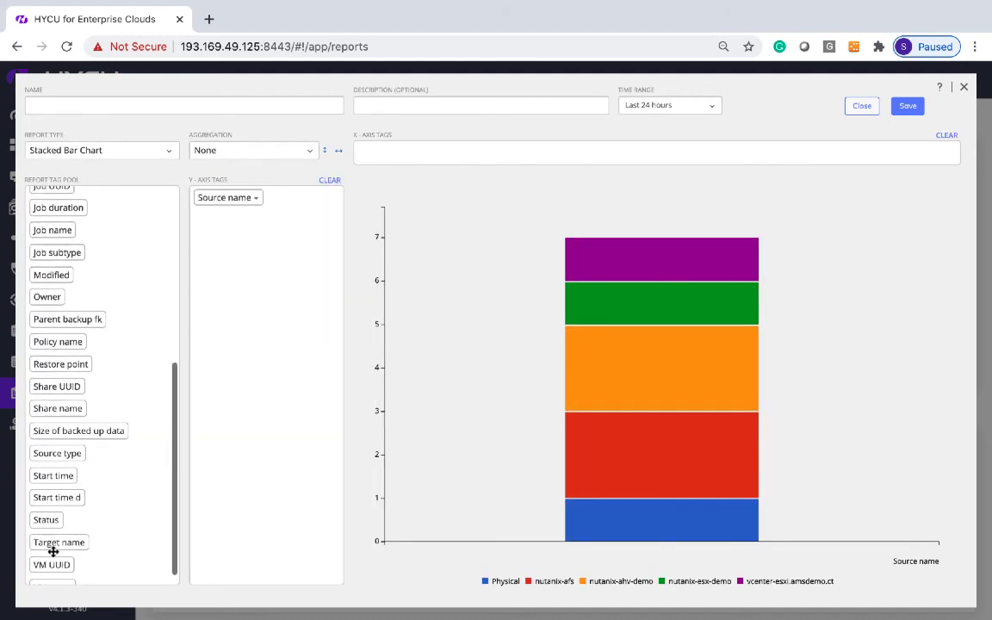
left_click_drag(54, 548, 414, 148)
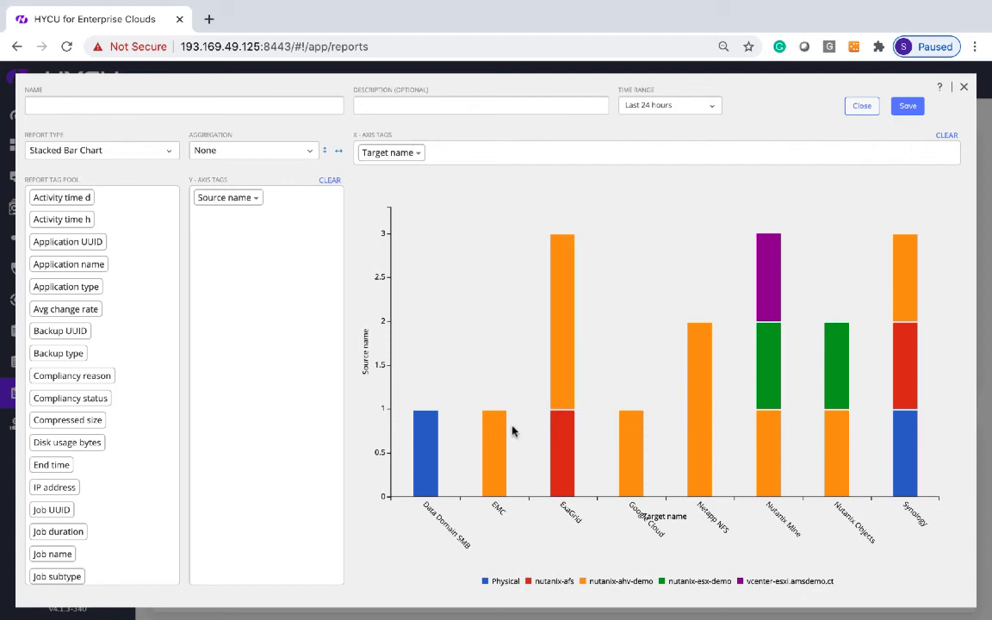
Name the new report demo-custom-report and save it.
left_click(127, 105)
type("demo-custom-report")
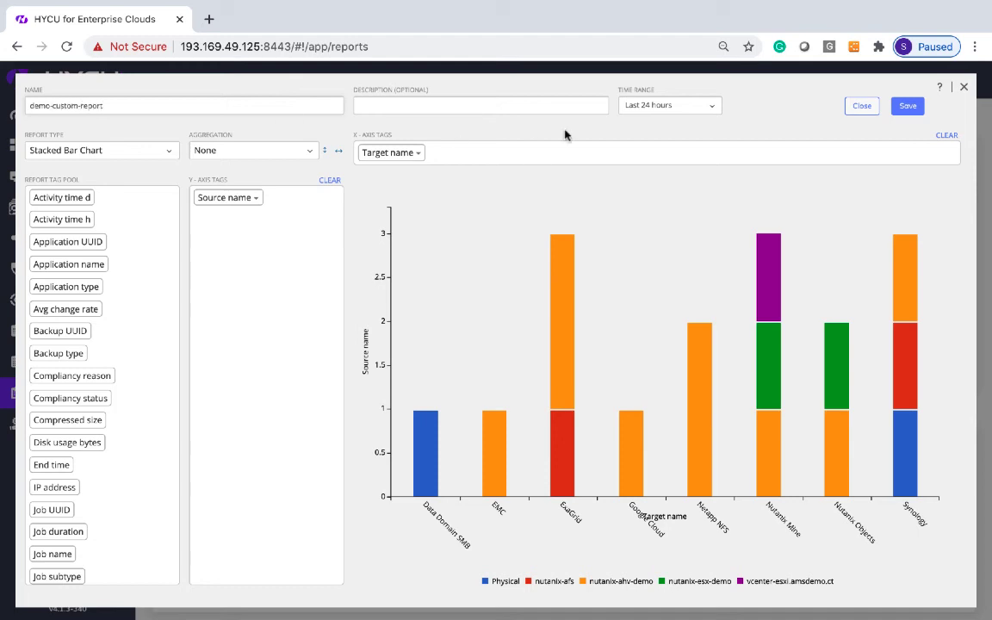
left_click(909, 106)
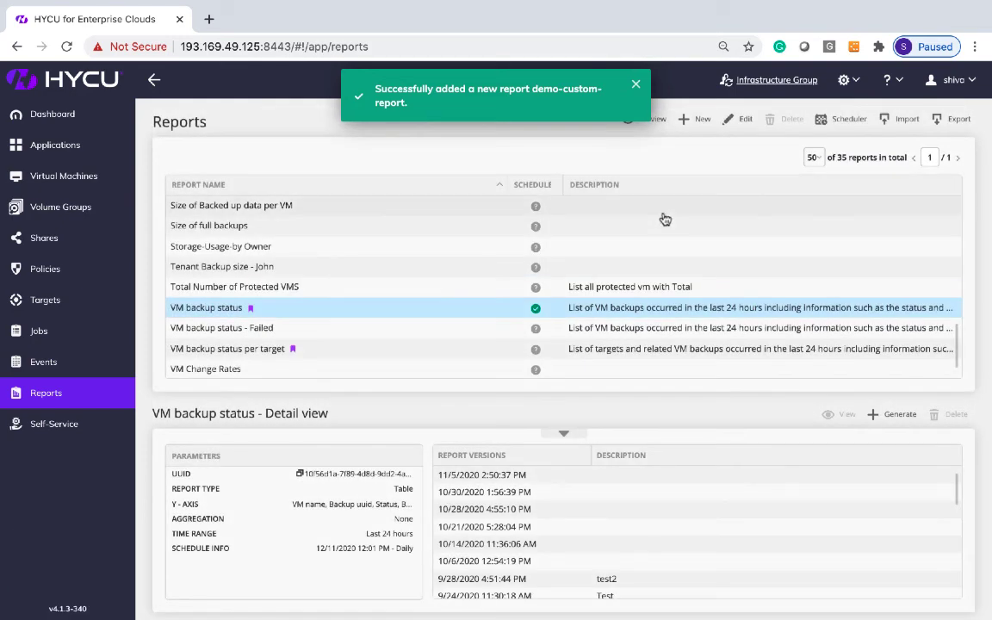
Preview demo-custom-report from the reports list, check its download formats, and close the preview.
scroll(647, 264, "down", 1)
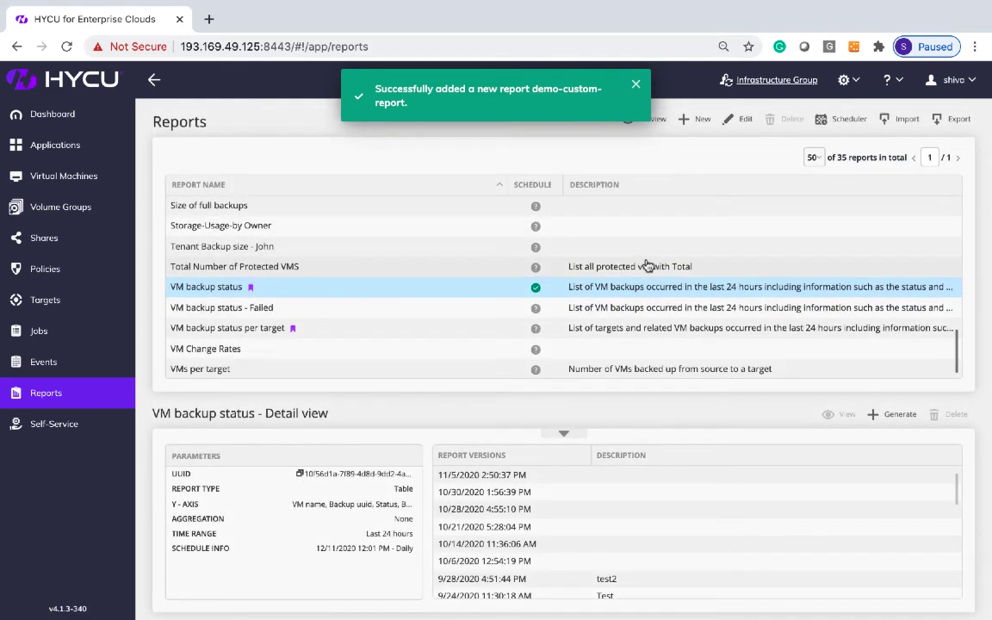
scroll(648, 264, "up", 10)
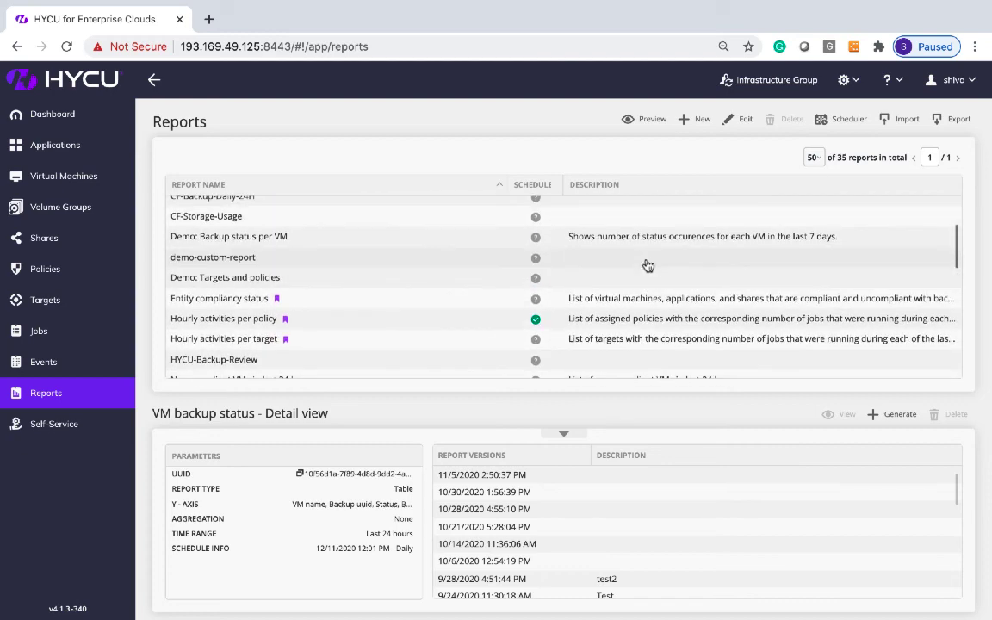
left_click(355, 264)
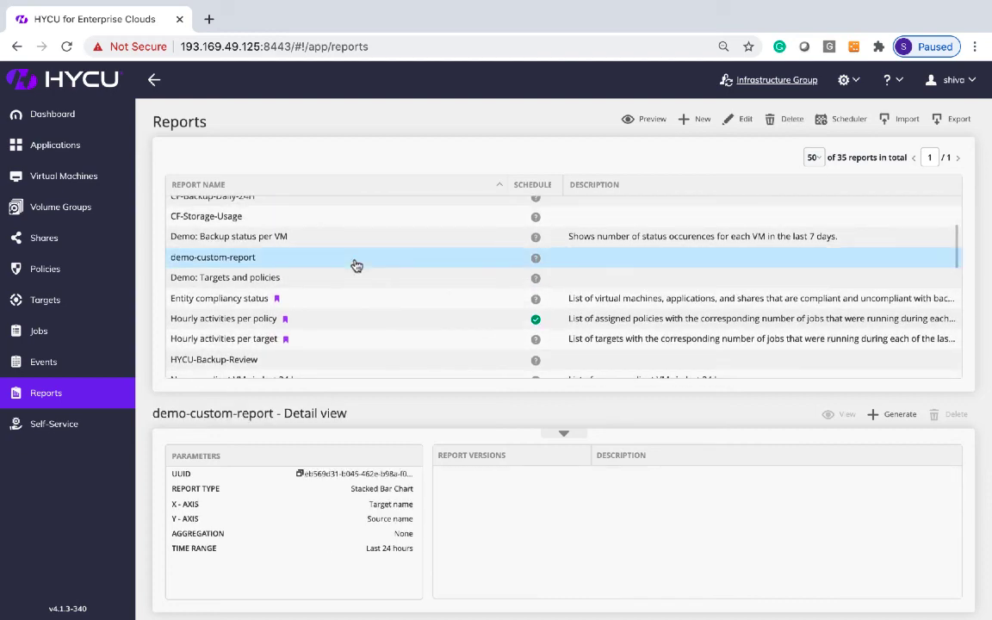
left_click(653, 120)
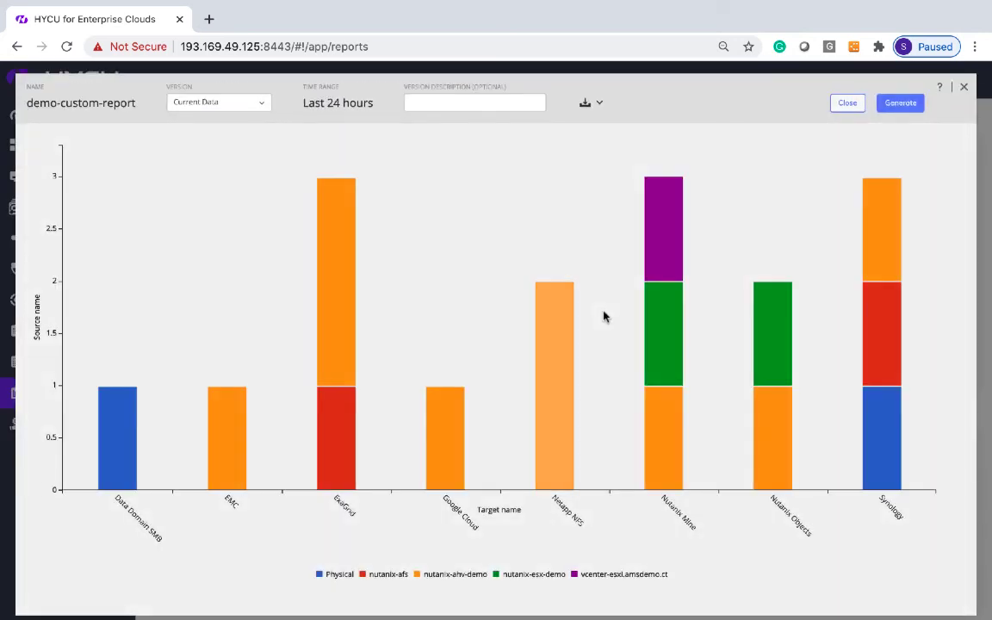
left_click(593, 103)
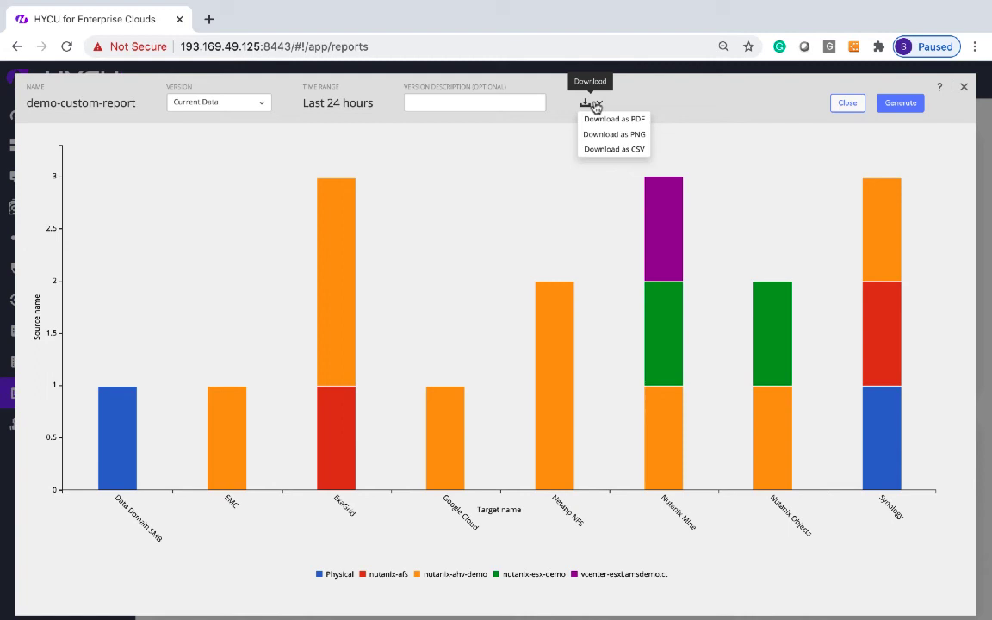
left_click(847, 103)
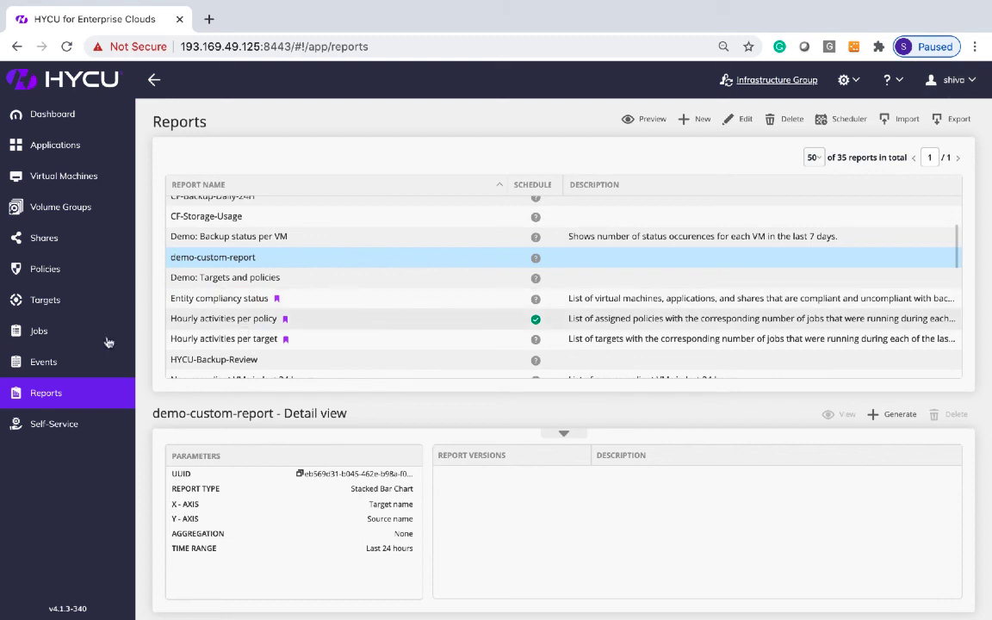
View the Events page and start a new email notification with the subject demo.
left_click(71, 365)
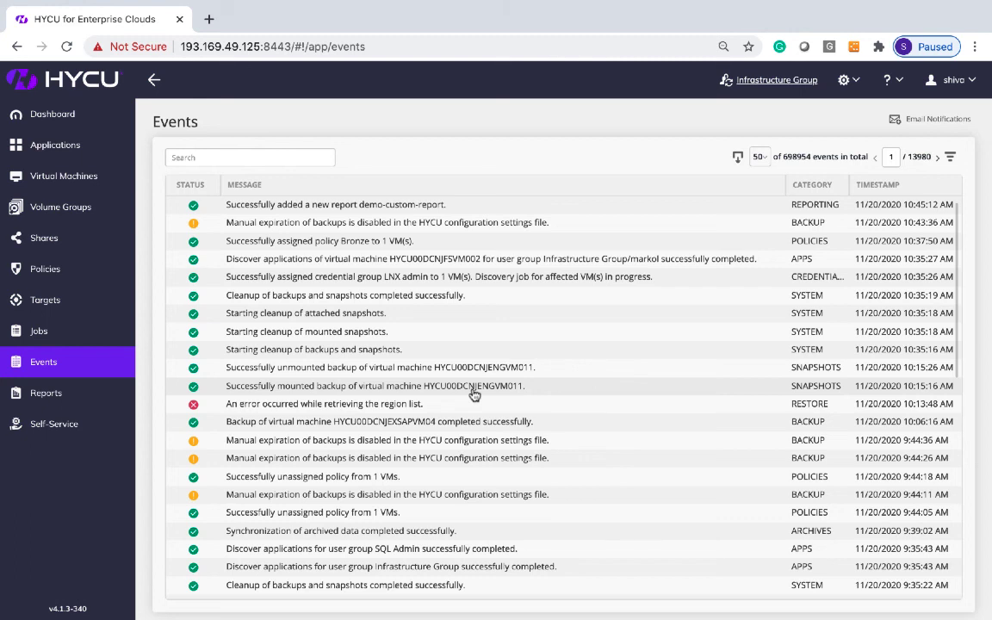
left_click(938, 121)
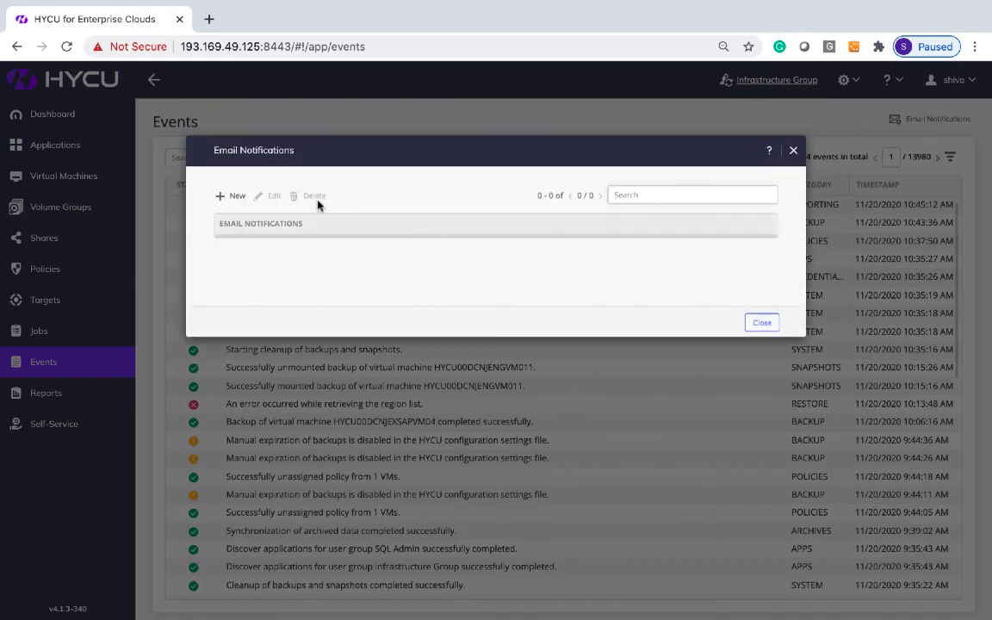
left_click(236, 196)
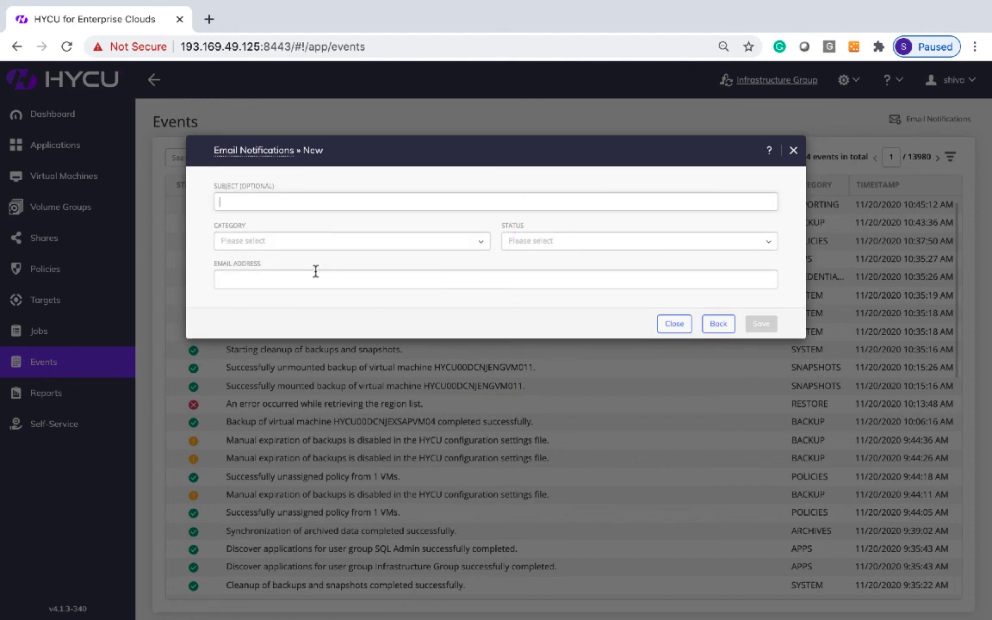
type("demo")
key("Tab")
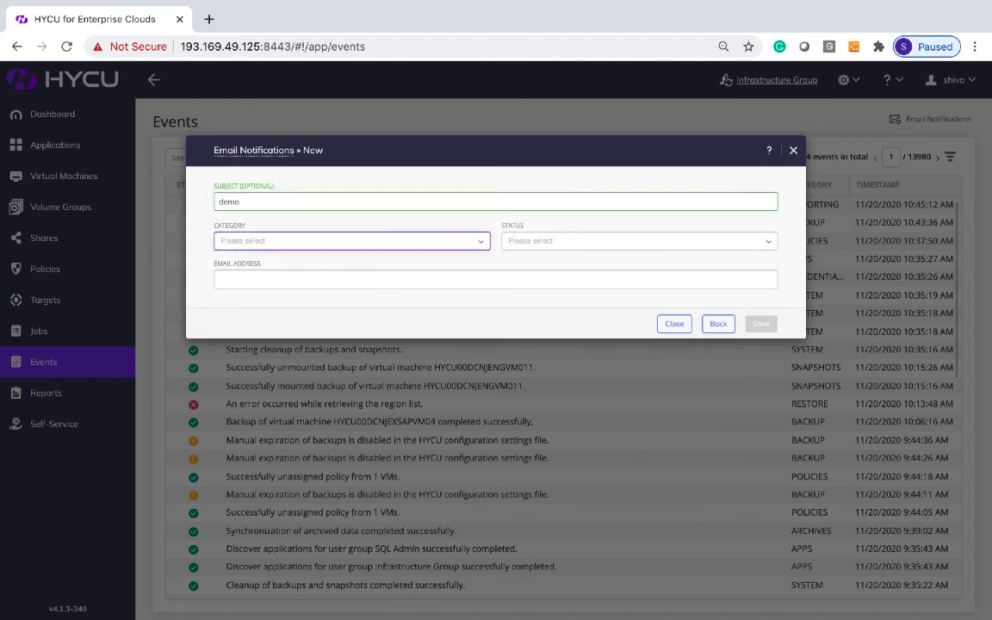
Select the BACKUP and RESTORE categories for the new email notification.
left_click(361, 242)
scroll(348, 309, "down", 2)
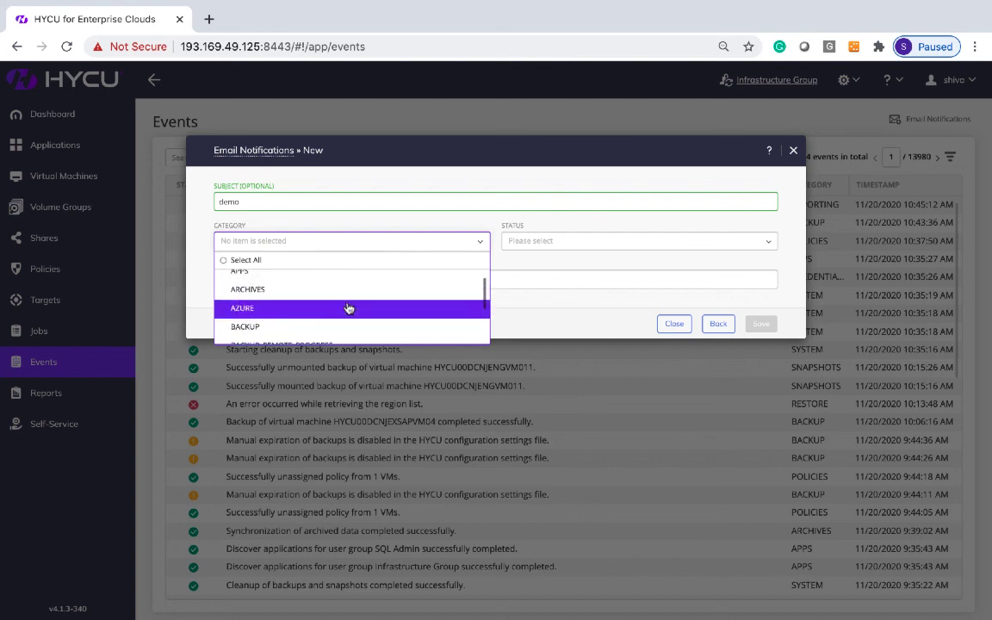
left_click(348, 312)
scroll(348, 312, "down", 5)
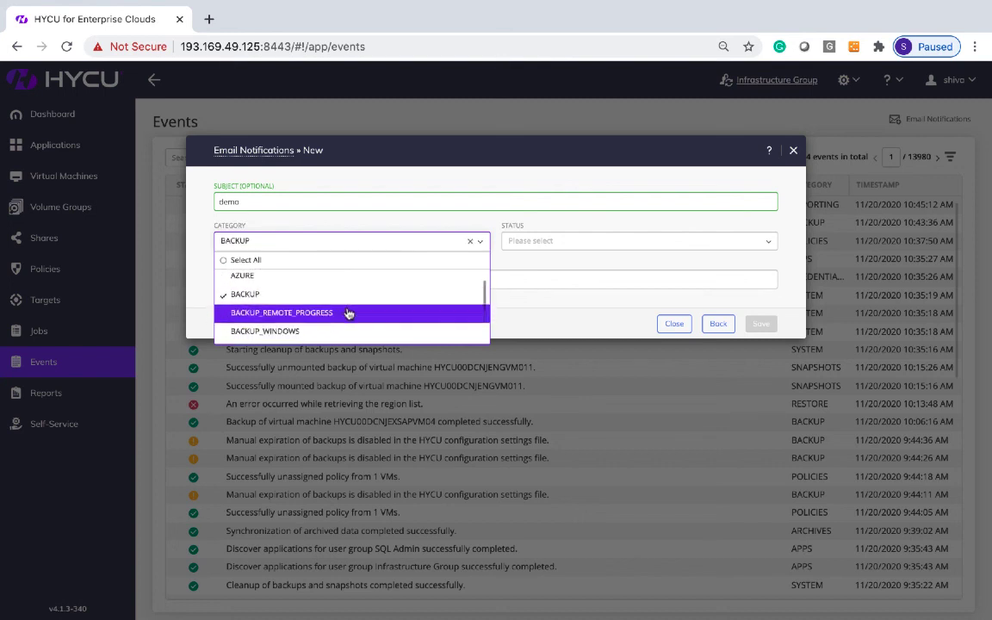
scroll(348, 312, "down", 5)
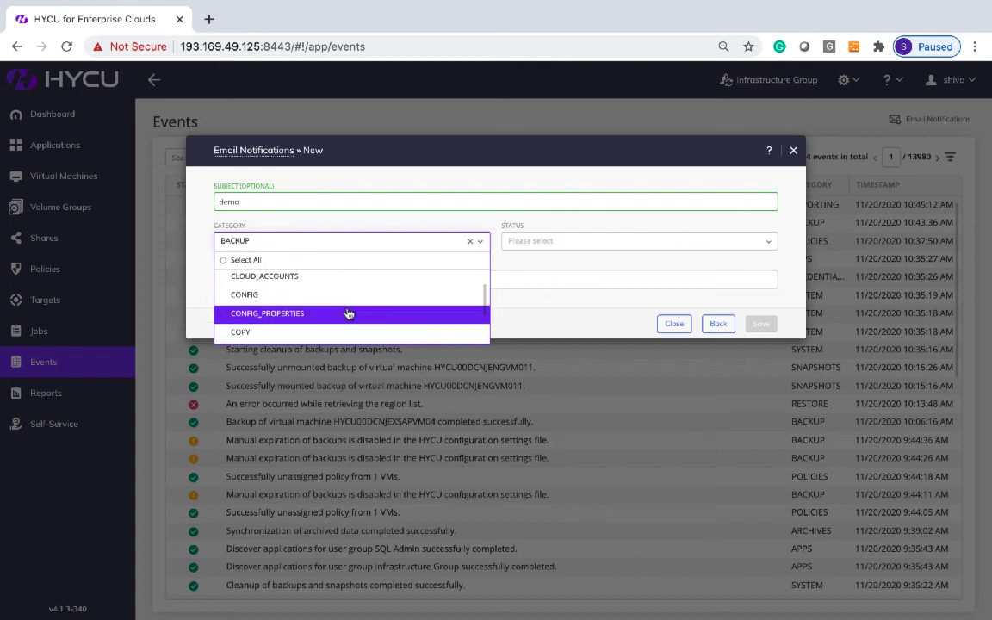
scroll(347, 313, "down", 5)
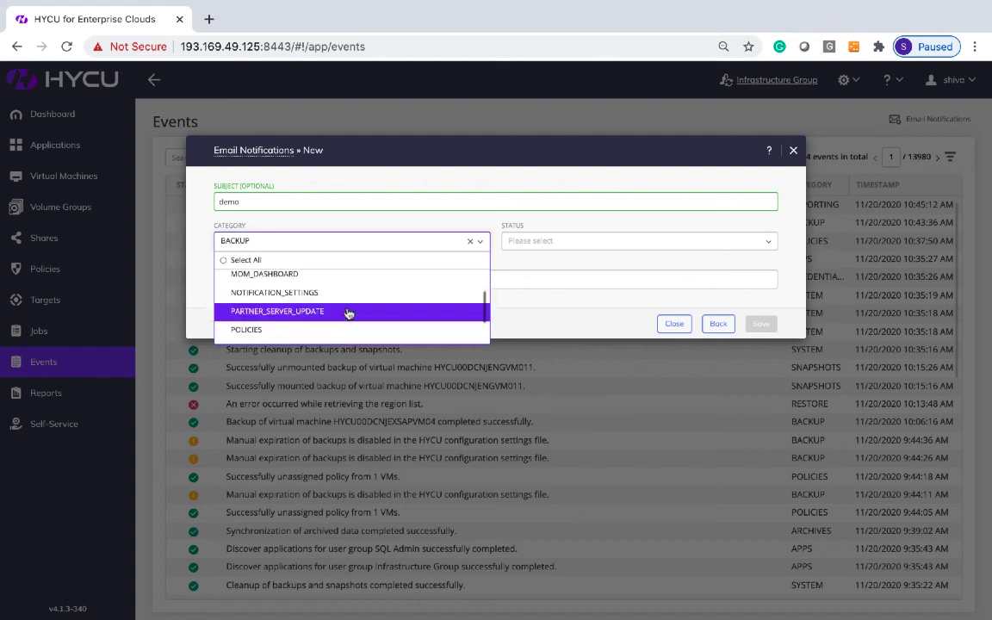
scroll(348, 312, "down", 1)
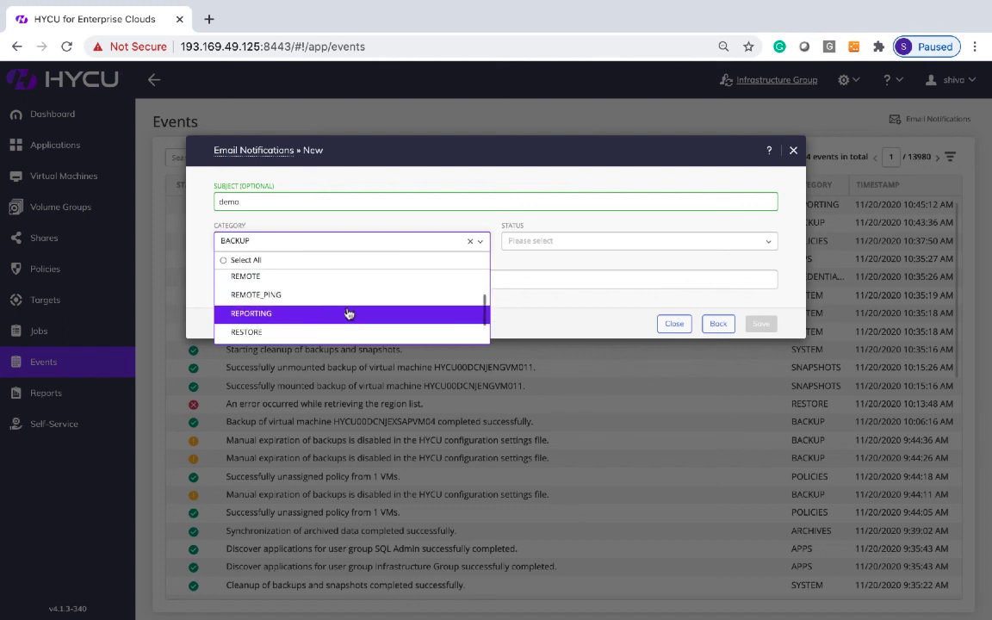
left_click(348, 333)
Select the Warning and Failed statuses for the email notification, and close the form without saving.
left_click(581, 244)
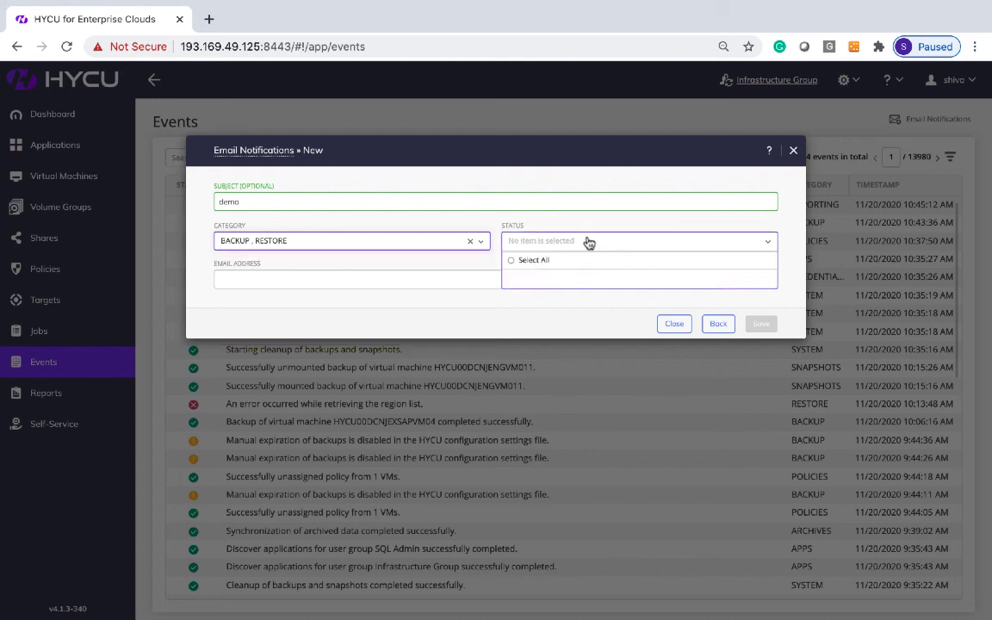
left_click(577, 296)
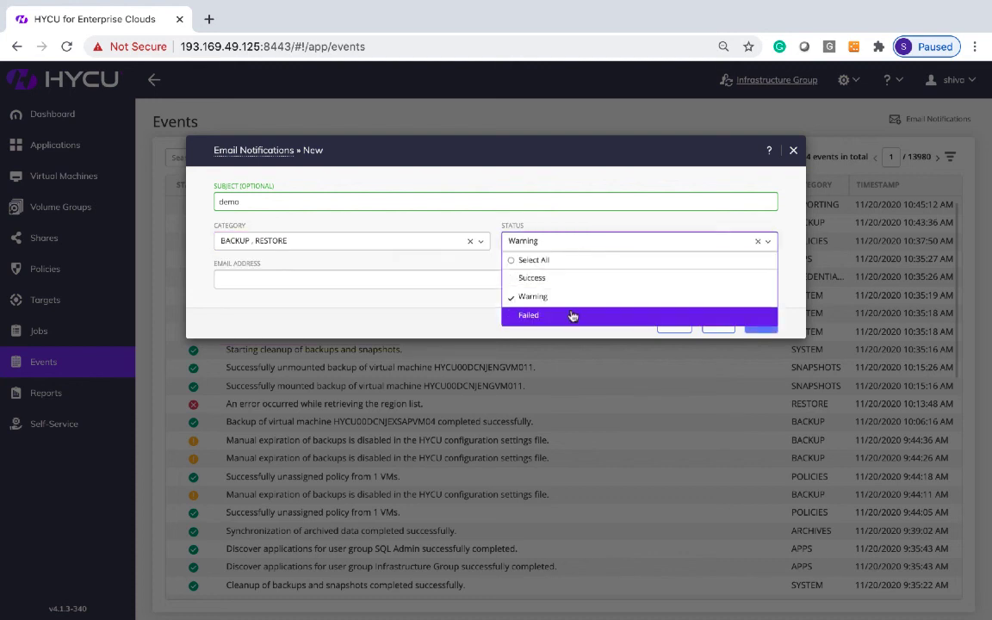
left_click(582, 315)
left_click(437, 294)
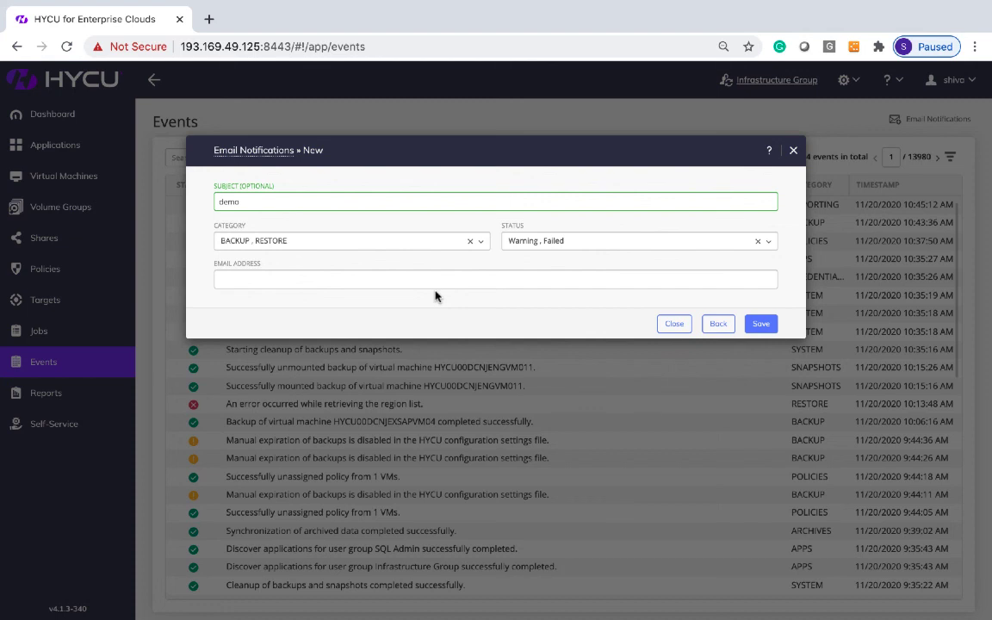
left_click(793, 150)
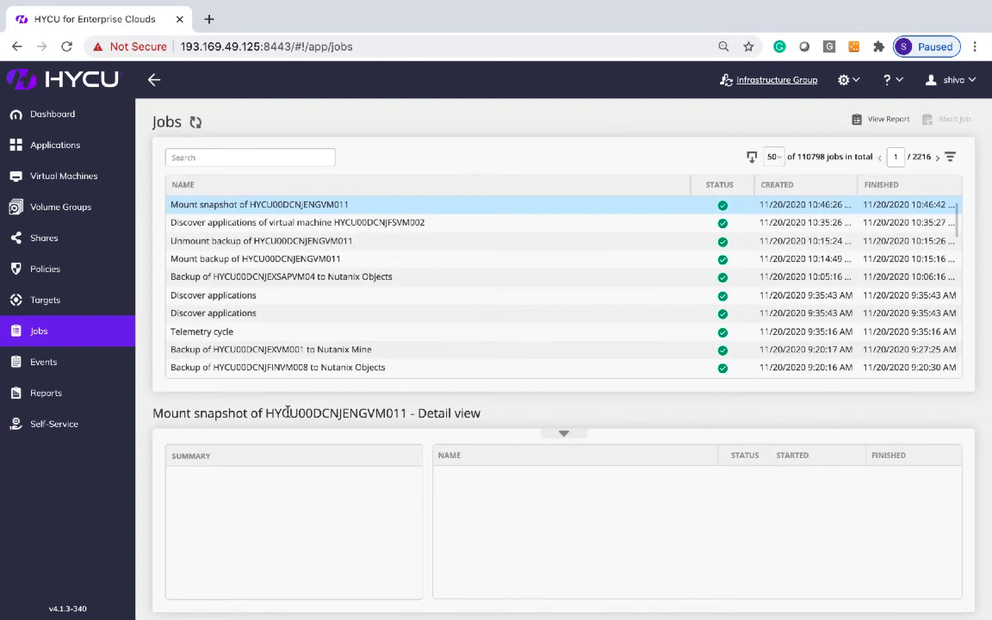
Filter the jobs by HYCU00DCNJEXVM001 and review the task details of its most recent backup to Nutanix Mine.
left_click(224, 156)
left_click(240, 299)
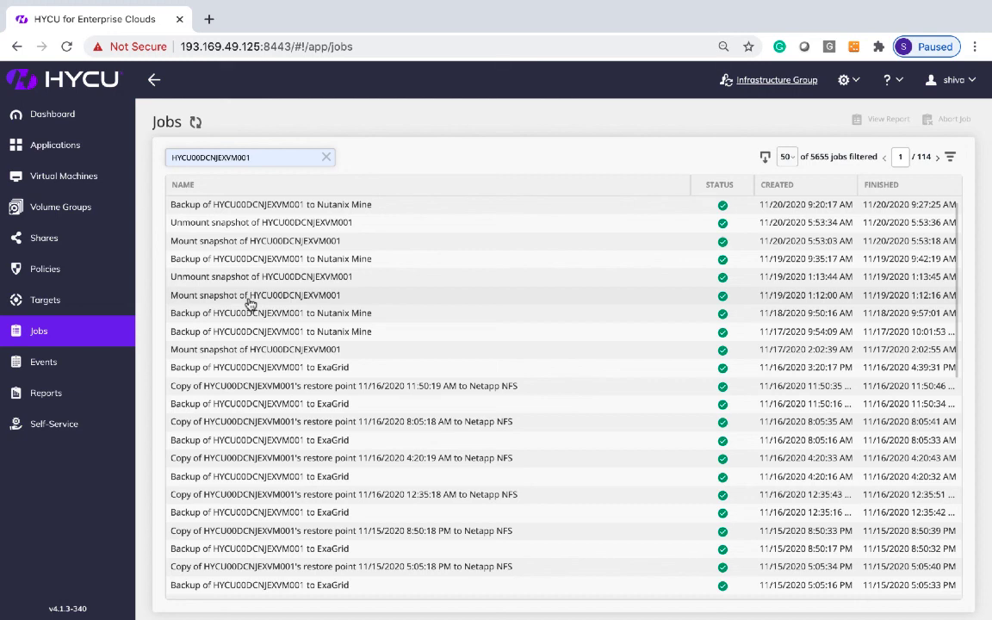
left_click(295, 205)
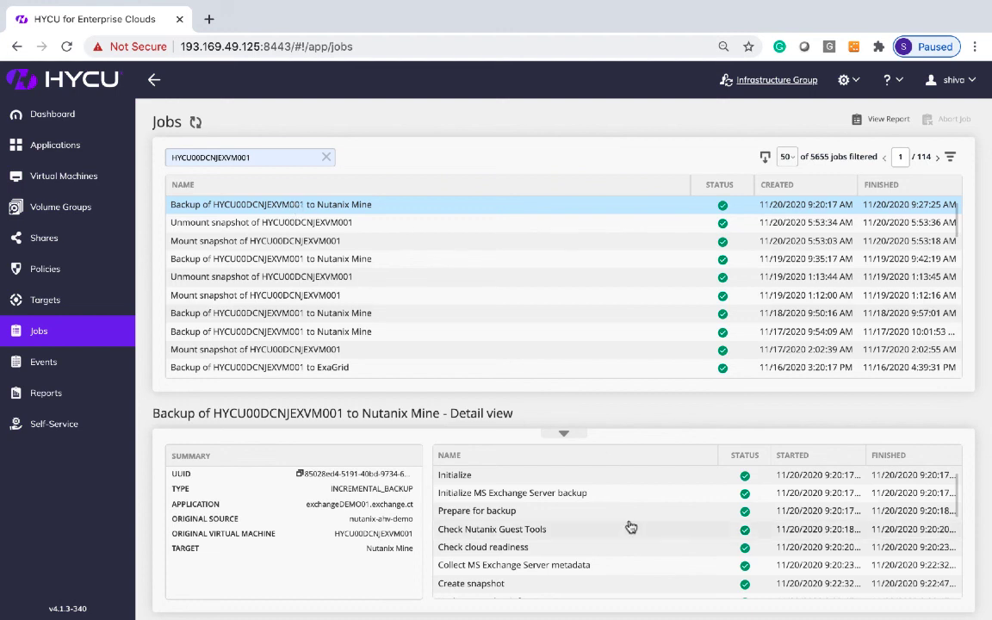
scroll(630, 527, "down", 3)
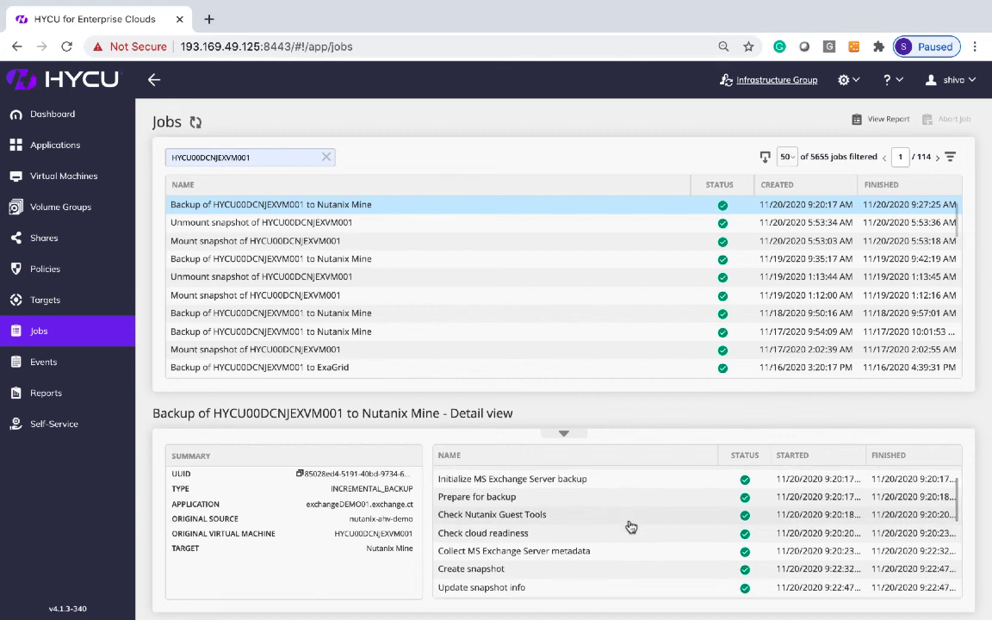
Open the job report for the selected Nutanix Mine backup and highlight the application-consistent snapshot details under the Update snapshot info task.
scroll(628, 527, "down", 2)
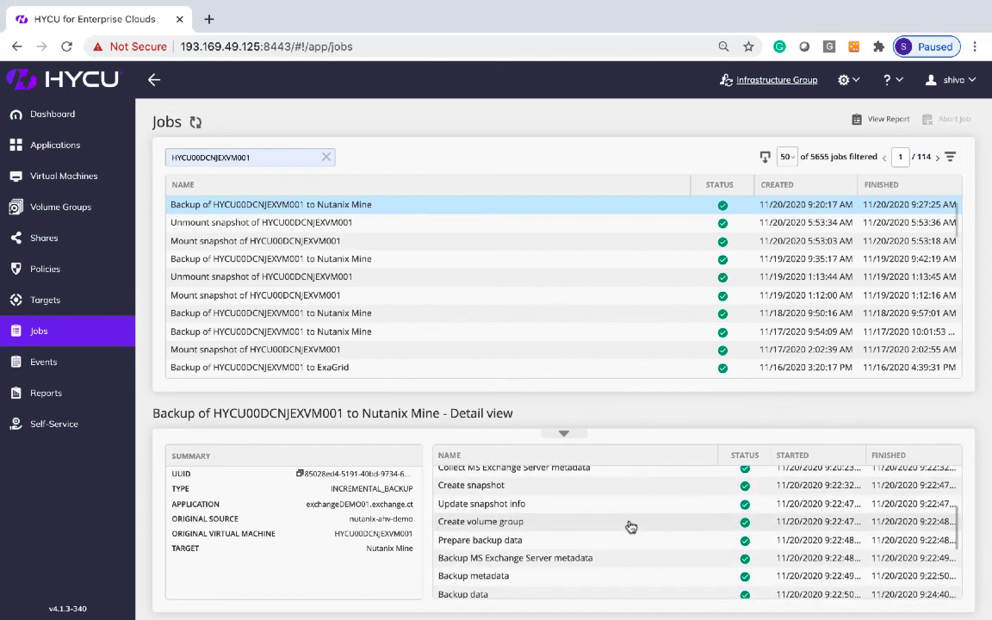
left_click(870, 120)
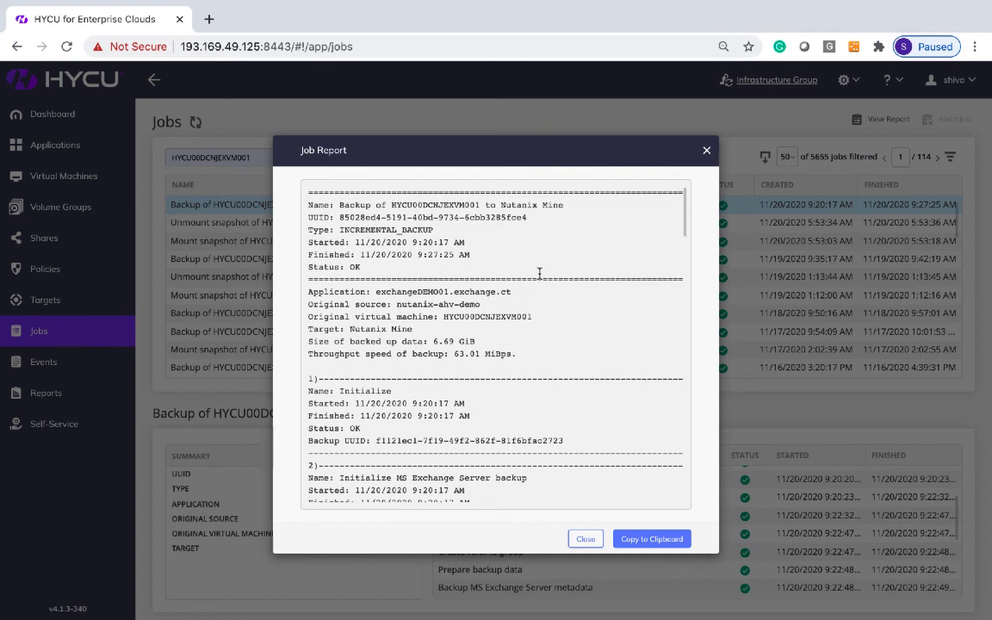
scroll(540, 276, "down", 2)
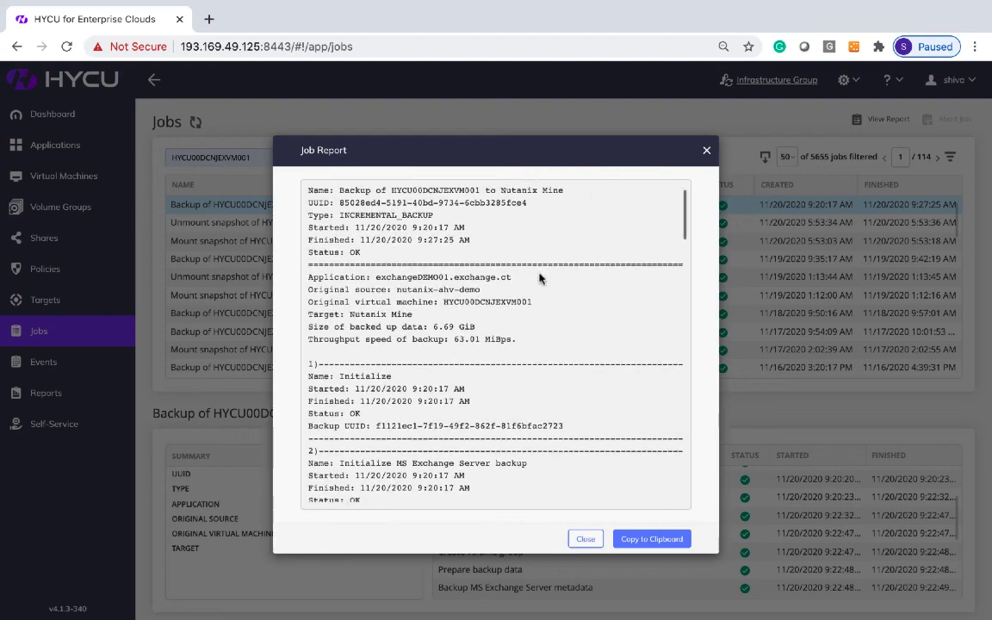
scroll(539, 277, "down", 5)
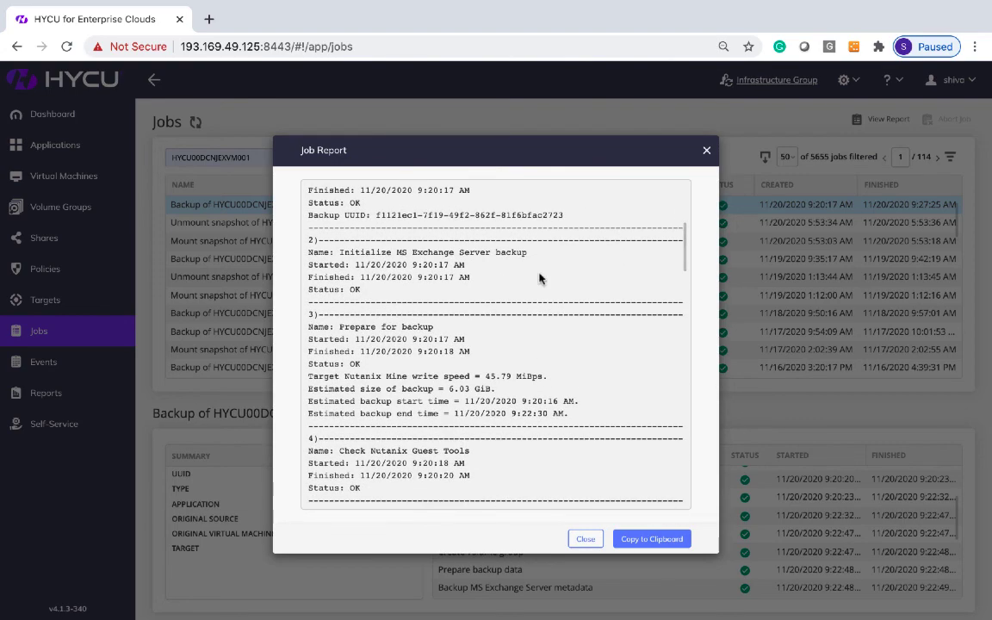
scroll(540, 278, "down", 2)
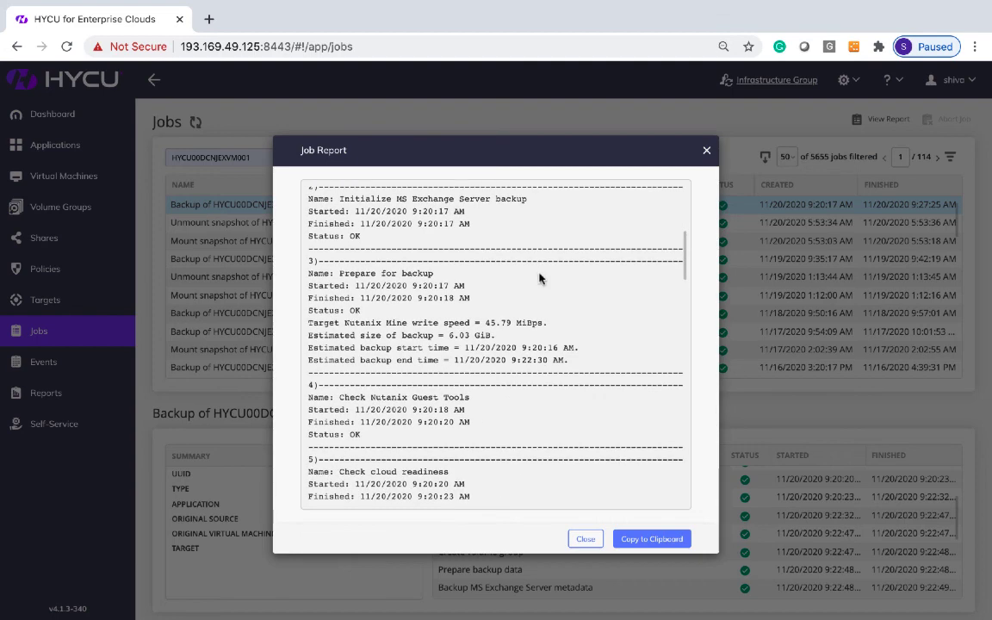
scroll(539, 278, "down", 5)
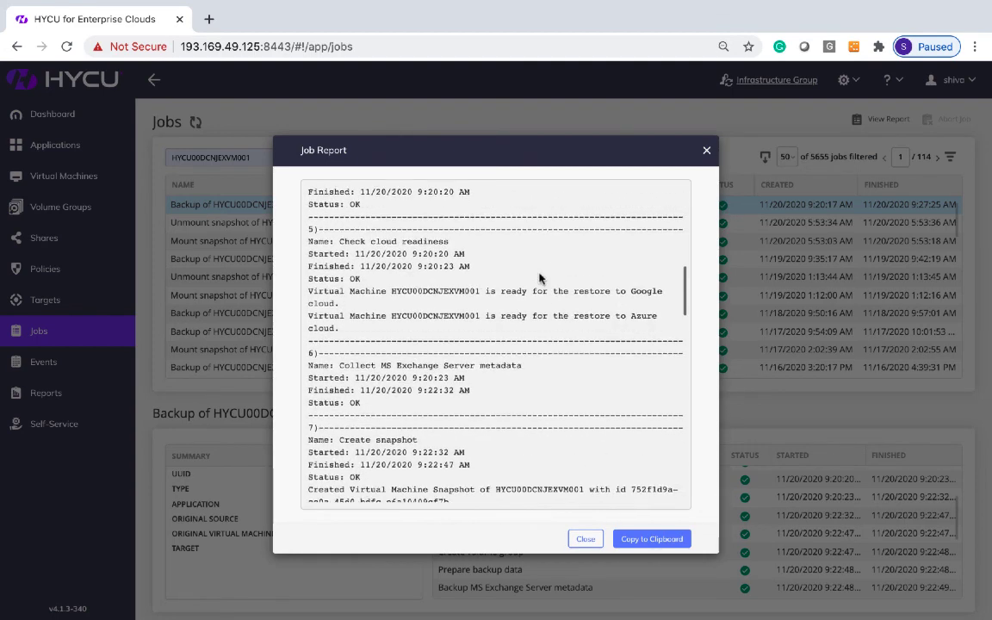
scroll(540, 277, "down", 4)
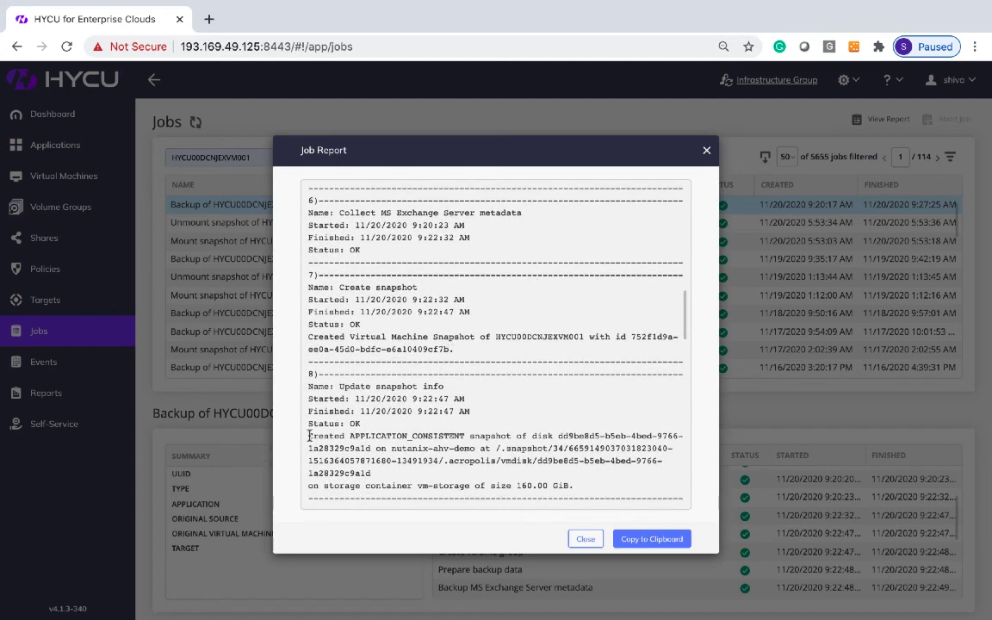
left_click_drag(308, 436, 583, 486)
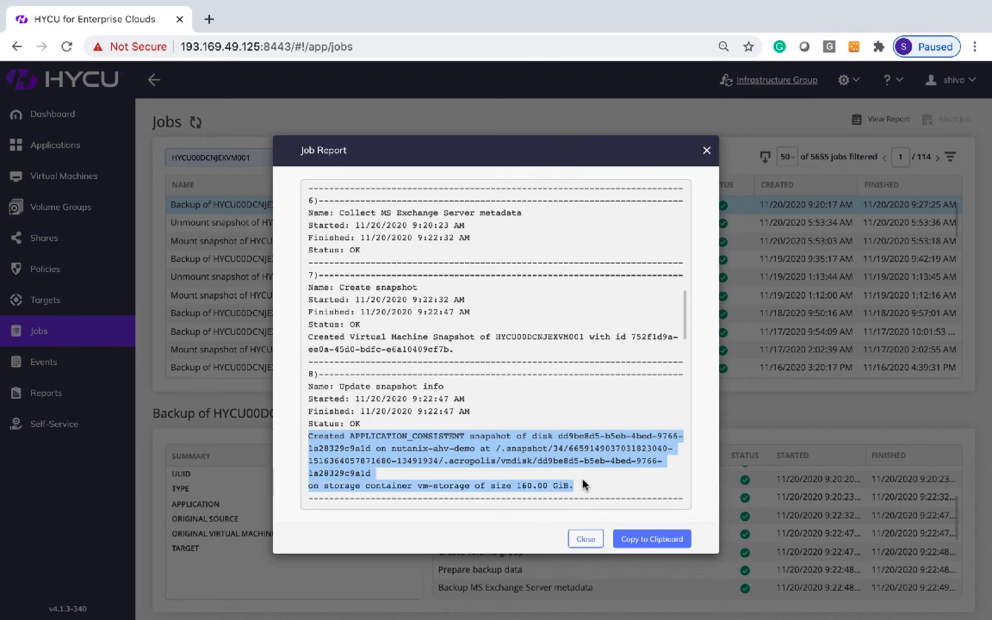
Review the rest of the job report as far as the Backup data task, and return to the Dashboard overview.
scroll(583, 486, "down", 5)
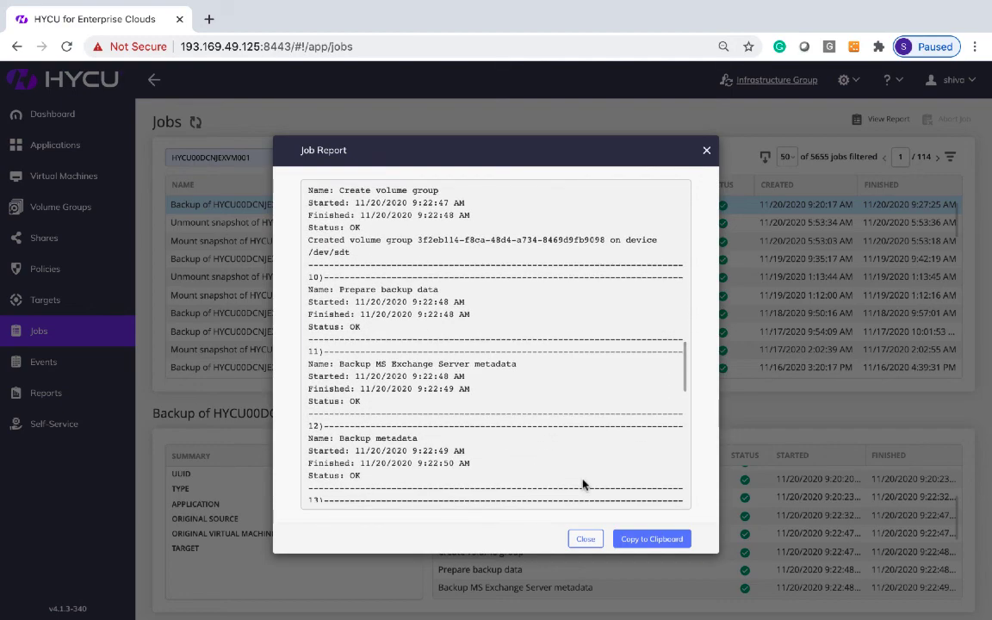
scroll(583, 486, "down", 3)
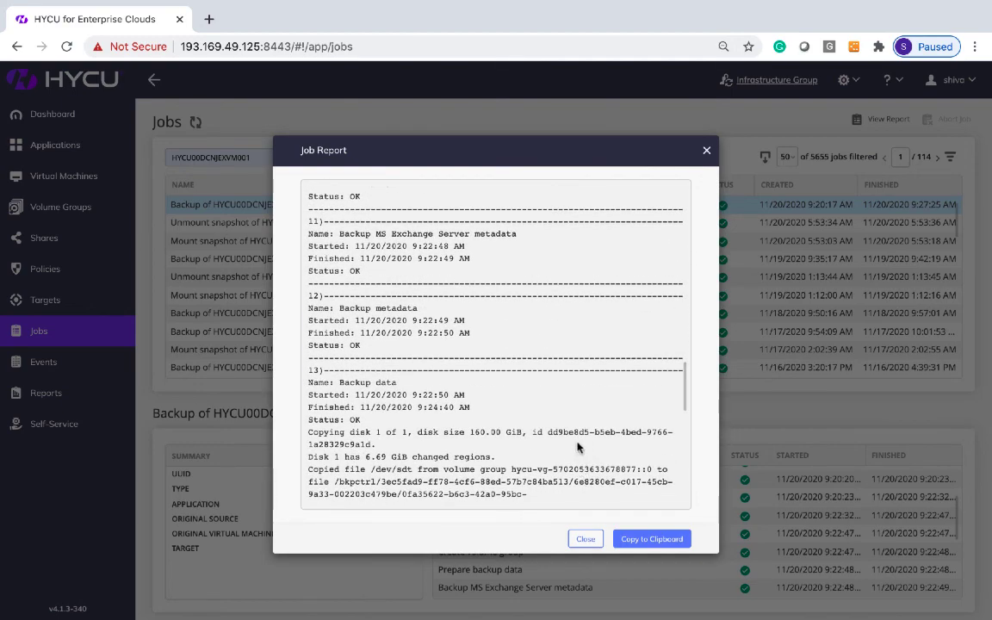
left_click(584, 539)
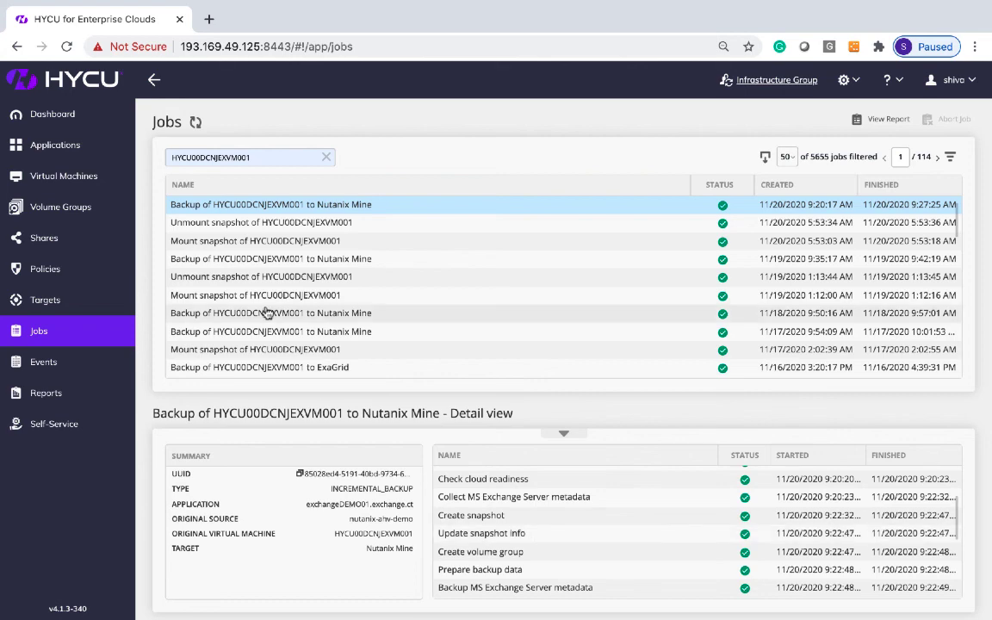
left_click(62, 116)
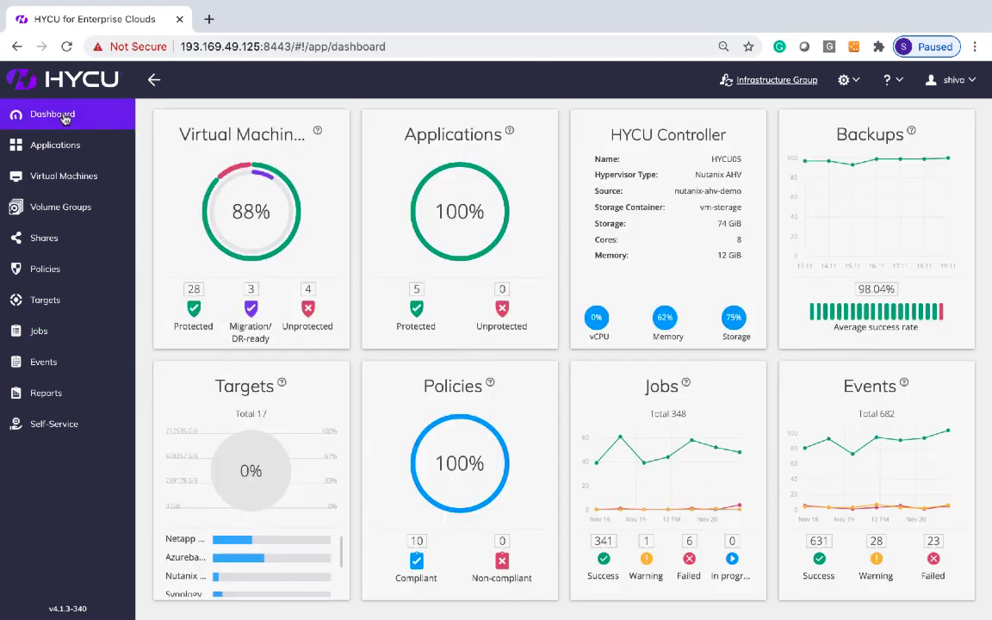